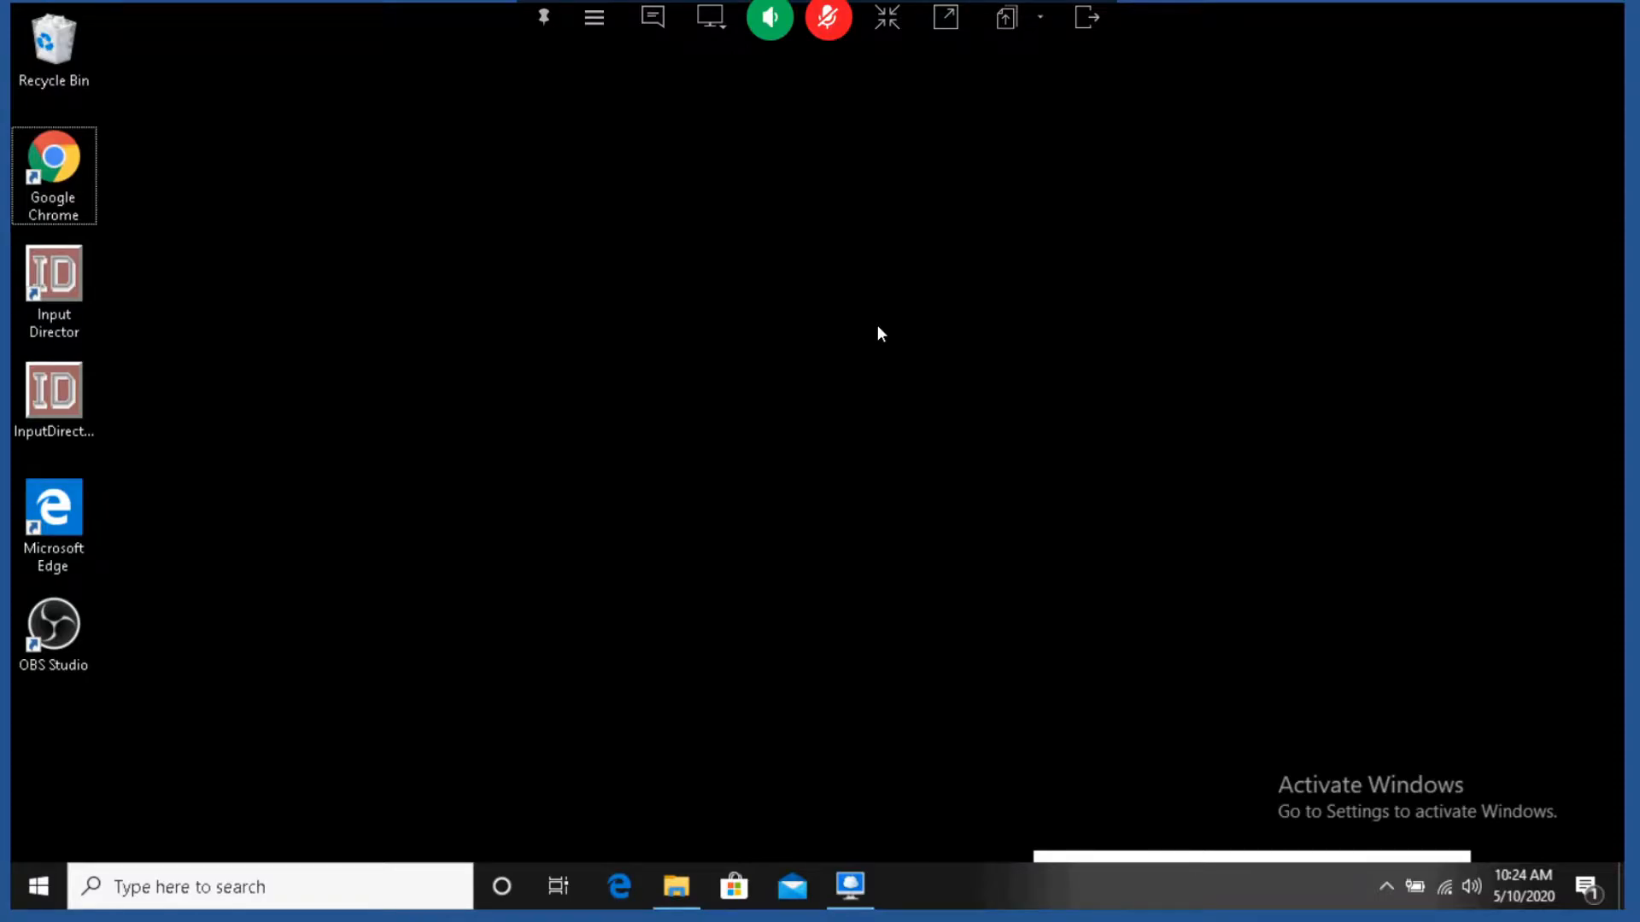
left_click(679, 879)
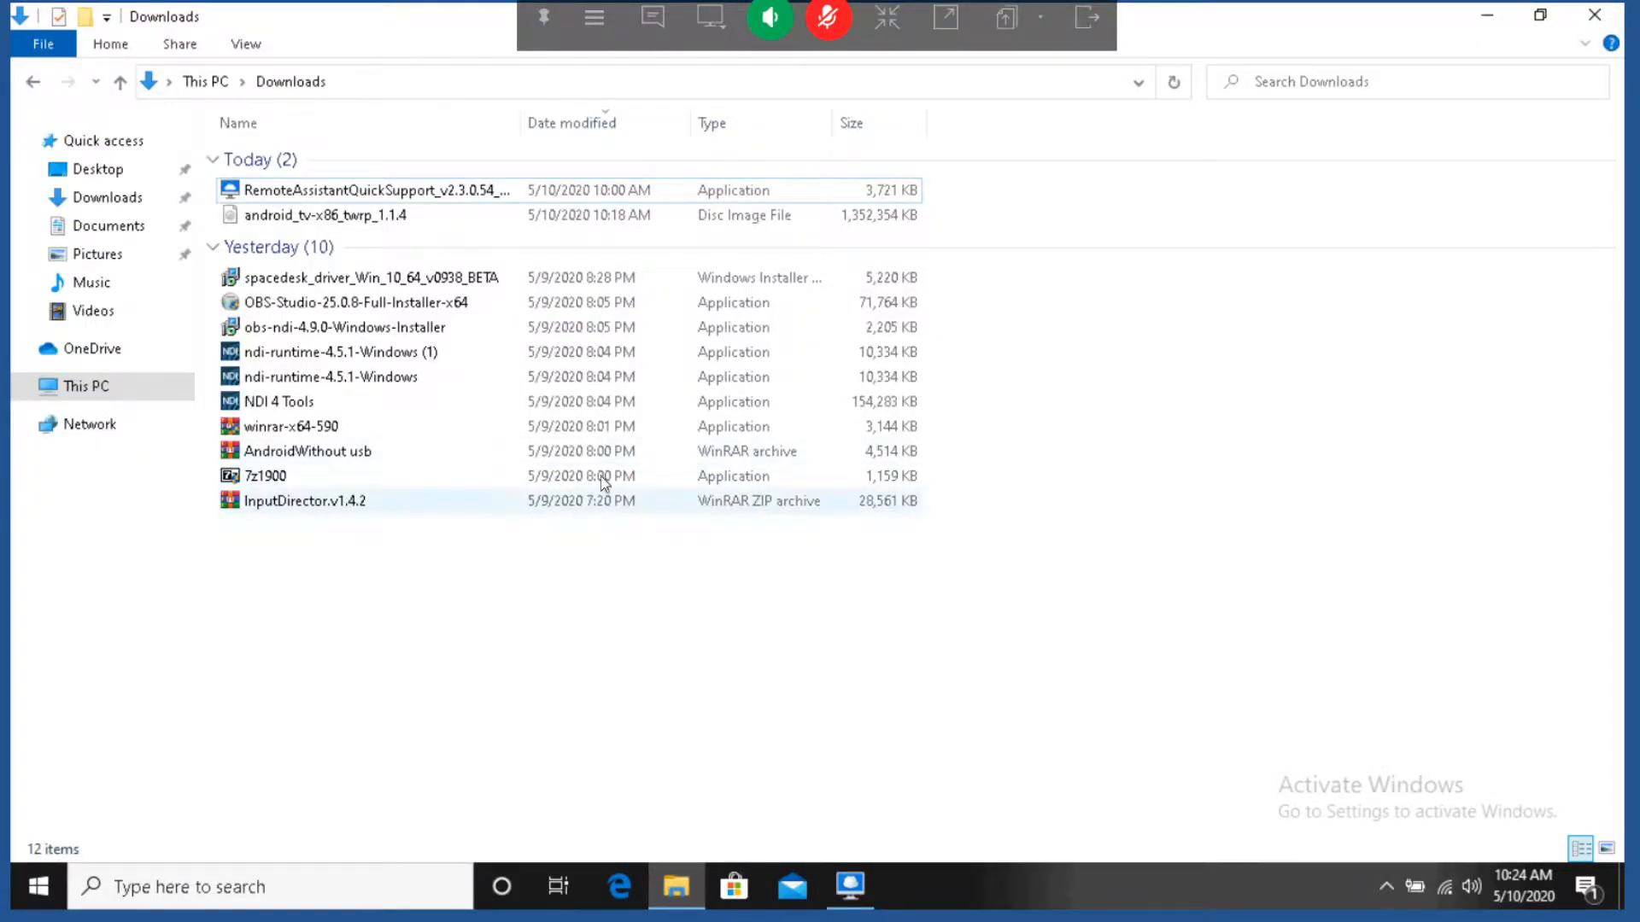
left_click(1506, 18)
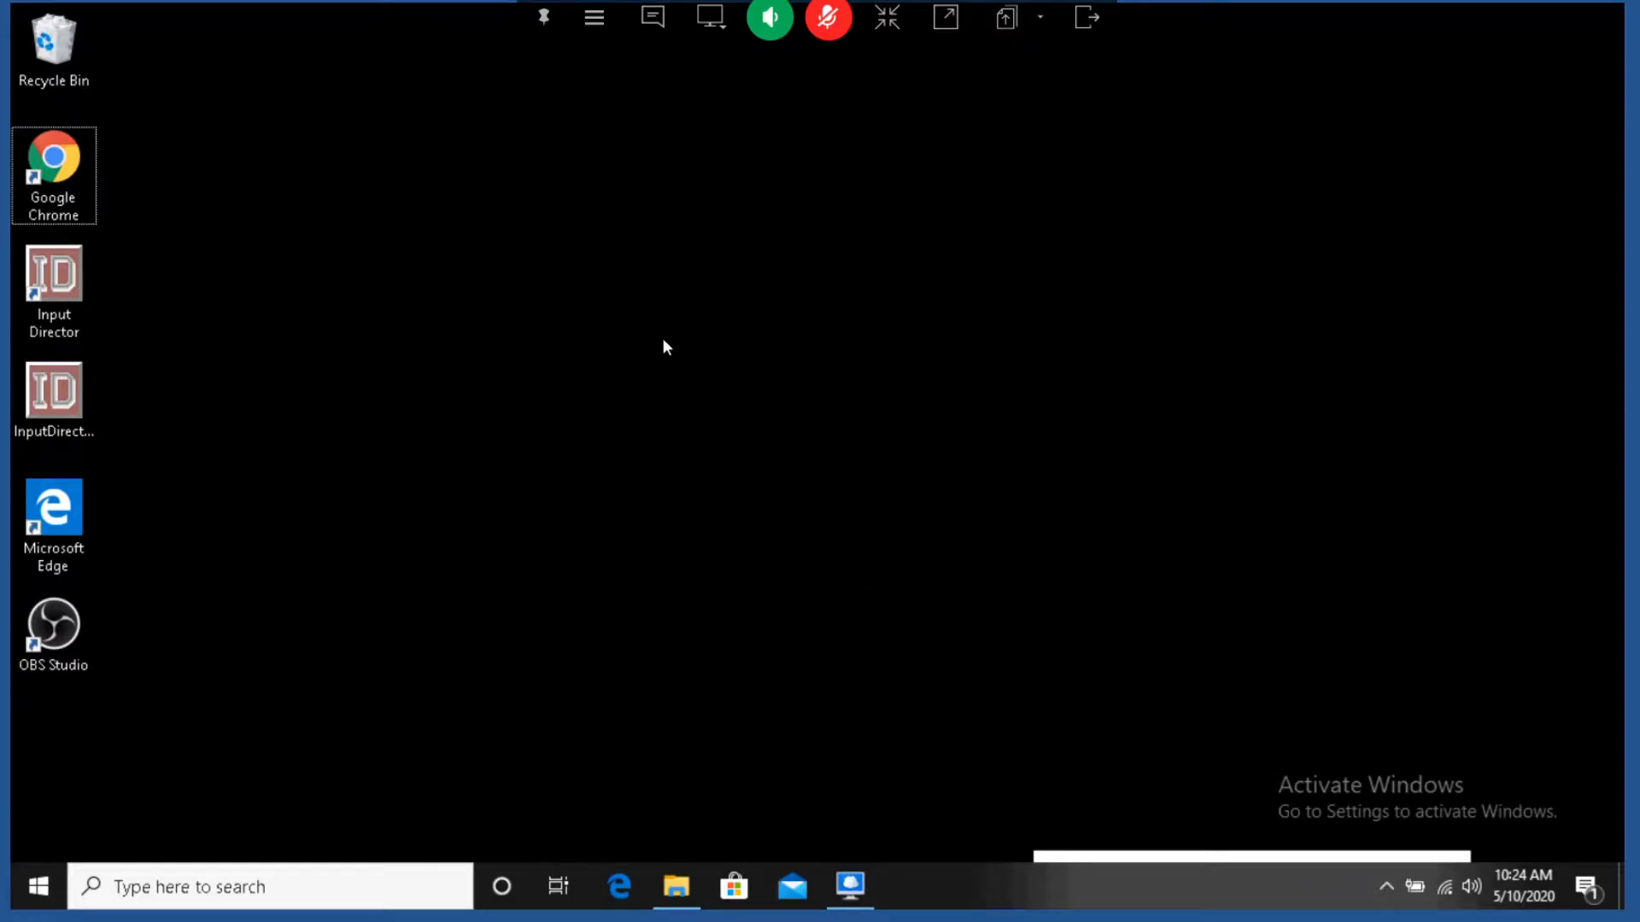
left_click(688, 887)
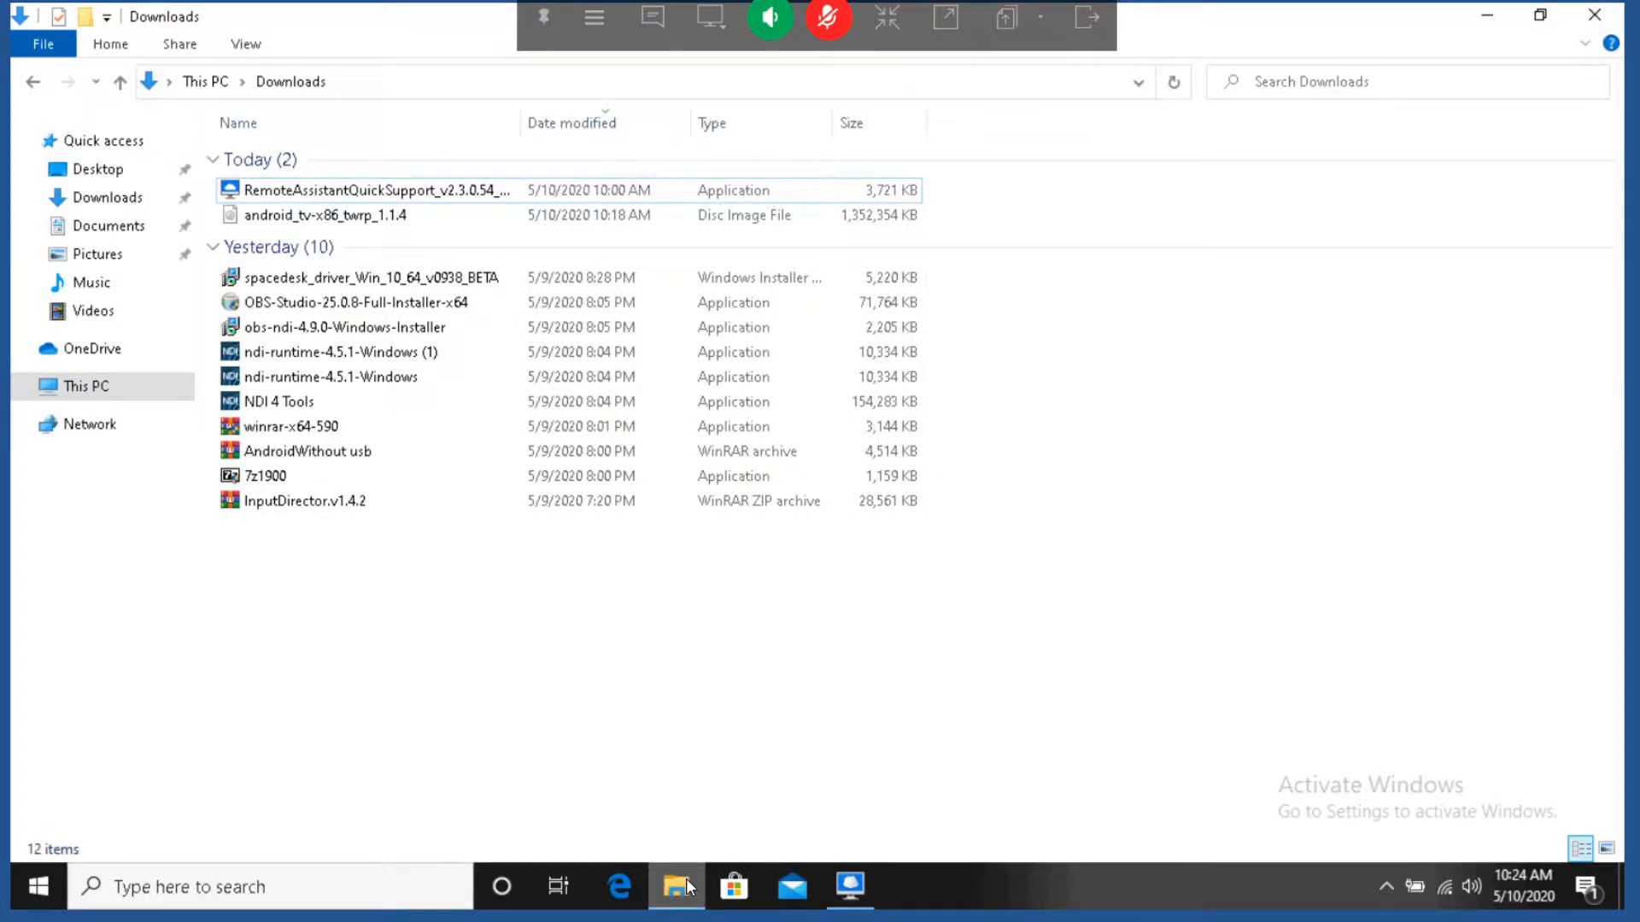
left_click(1487, 15)
Step: Load youtube.com in Google Chrome on the remote computer and close the browser
double_click(60, 168)
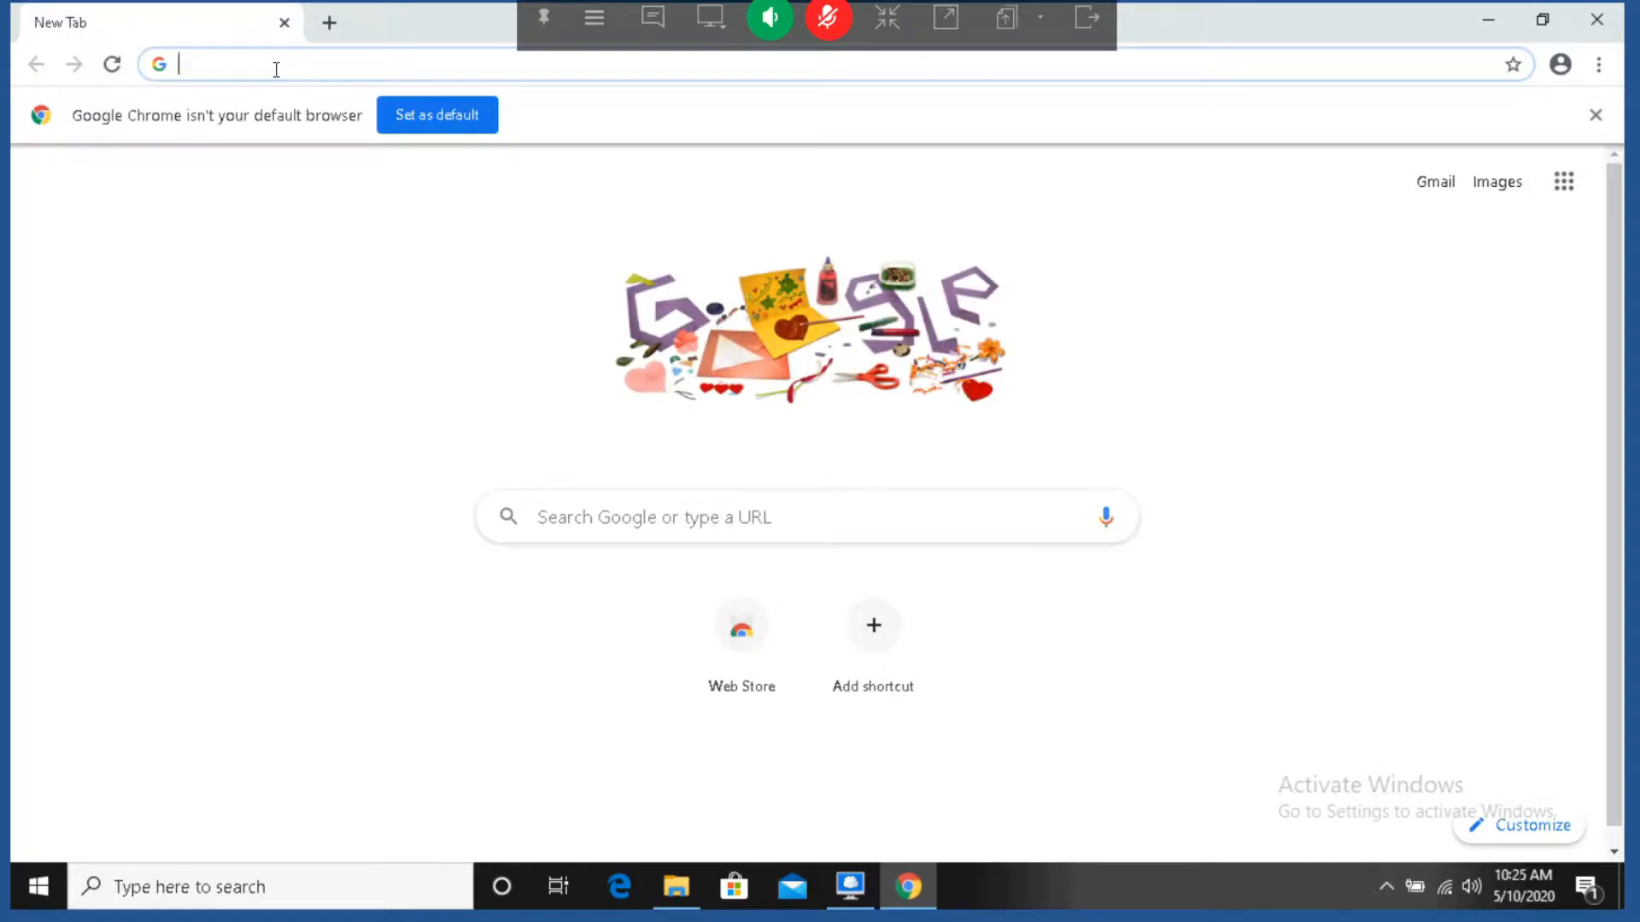
left_click(275, 69)
type("youru")
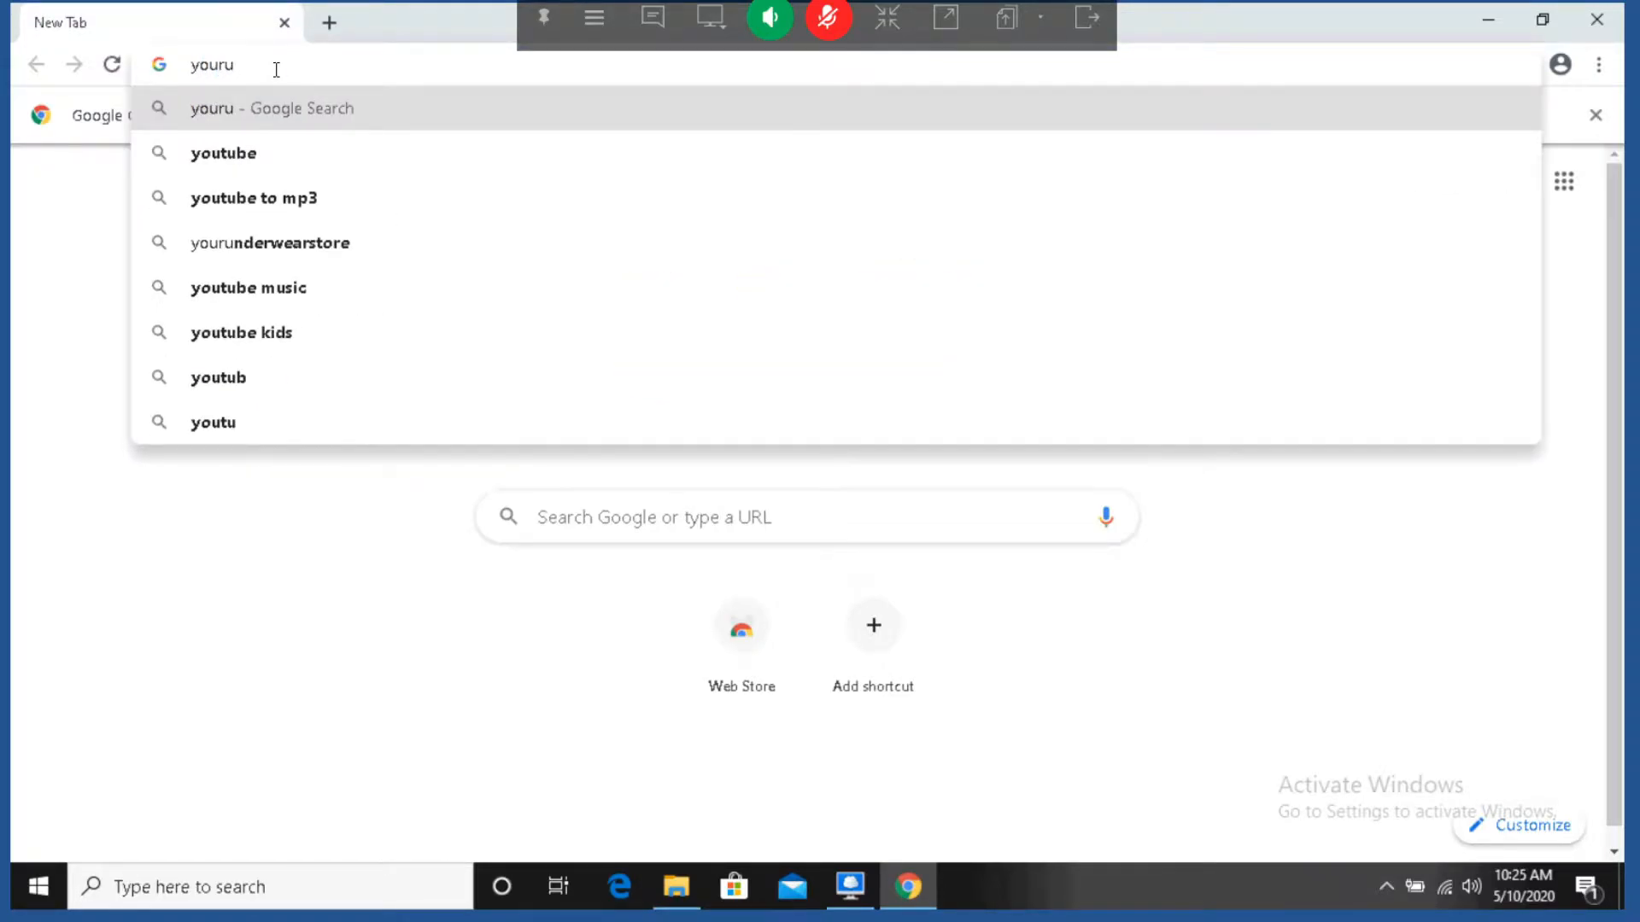
key("BackSpace")
key("BackSpace")
type("tube.com")
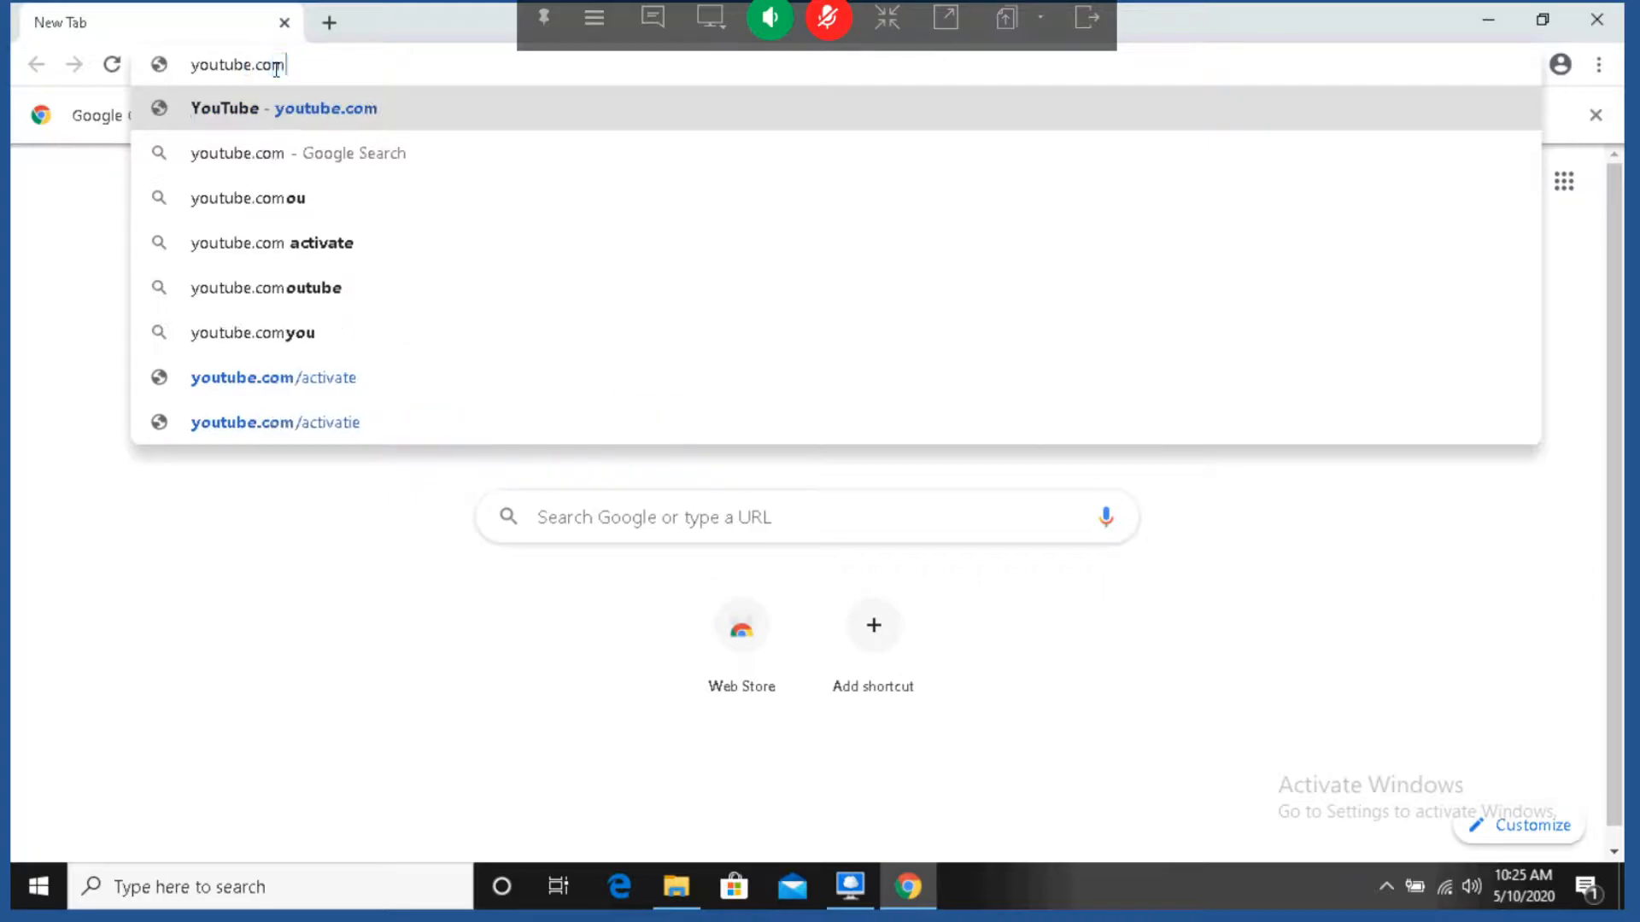
key("Return")
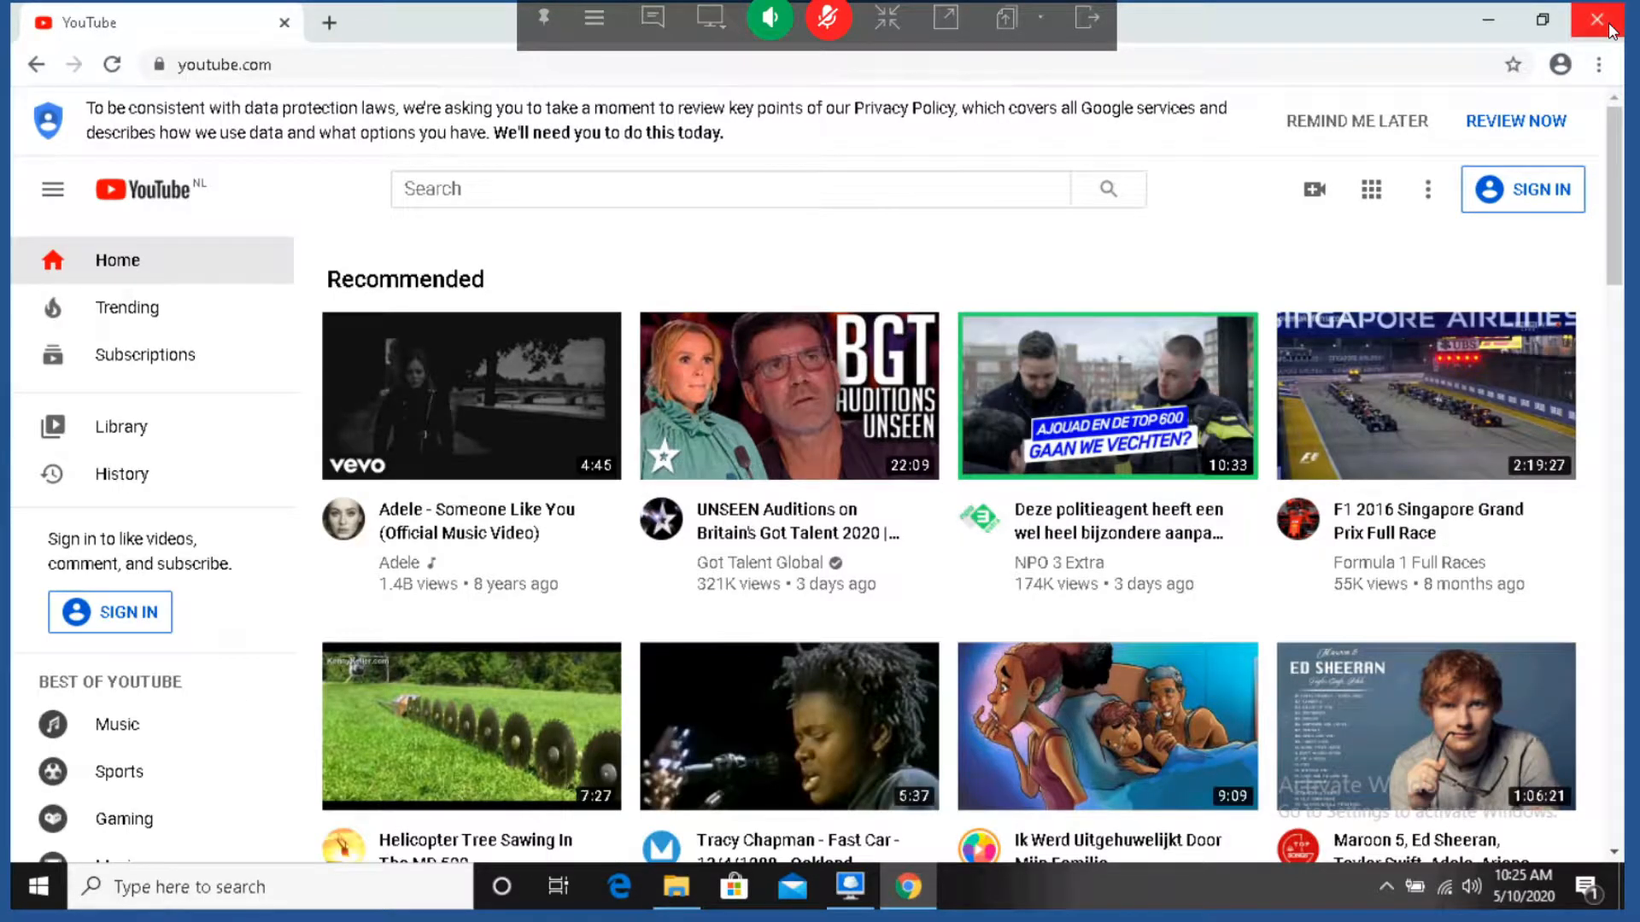
left_click(1596, 20)
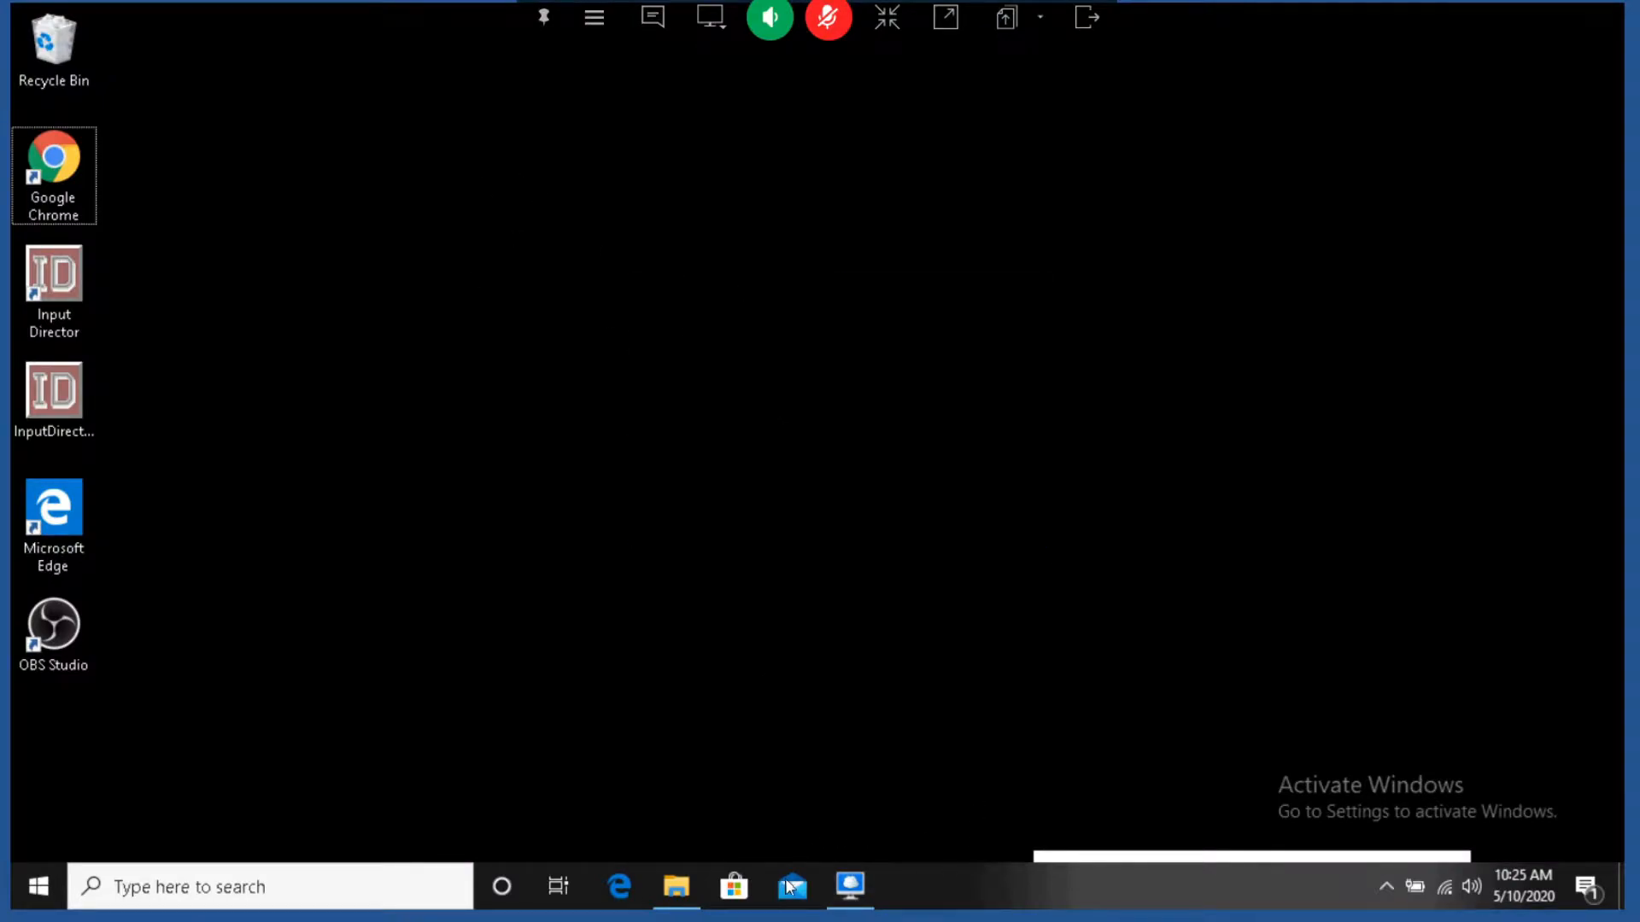
Step: Check the Downloads folder for the android_tv-x86_twrp_1.1.4 disc image and minimize the restored window
left_click(677, 886)
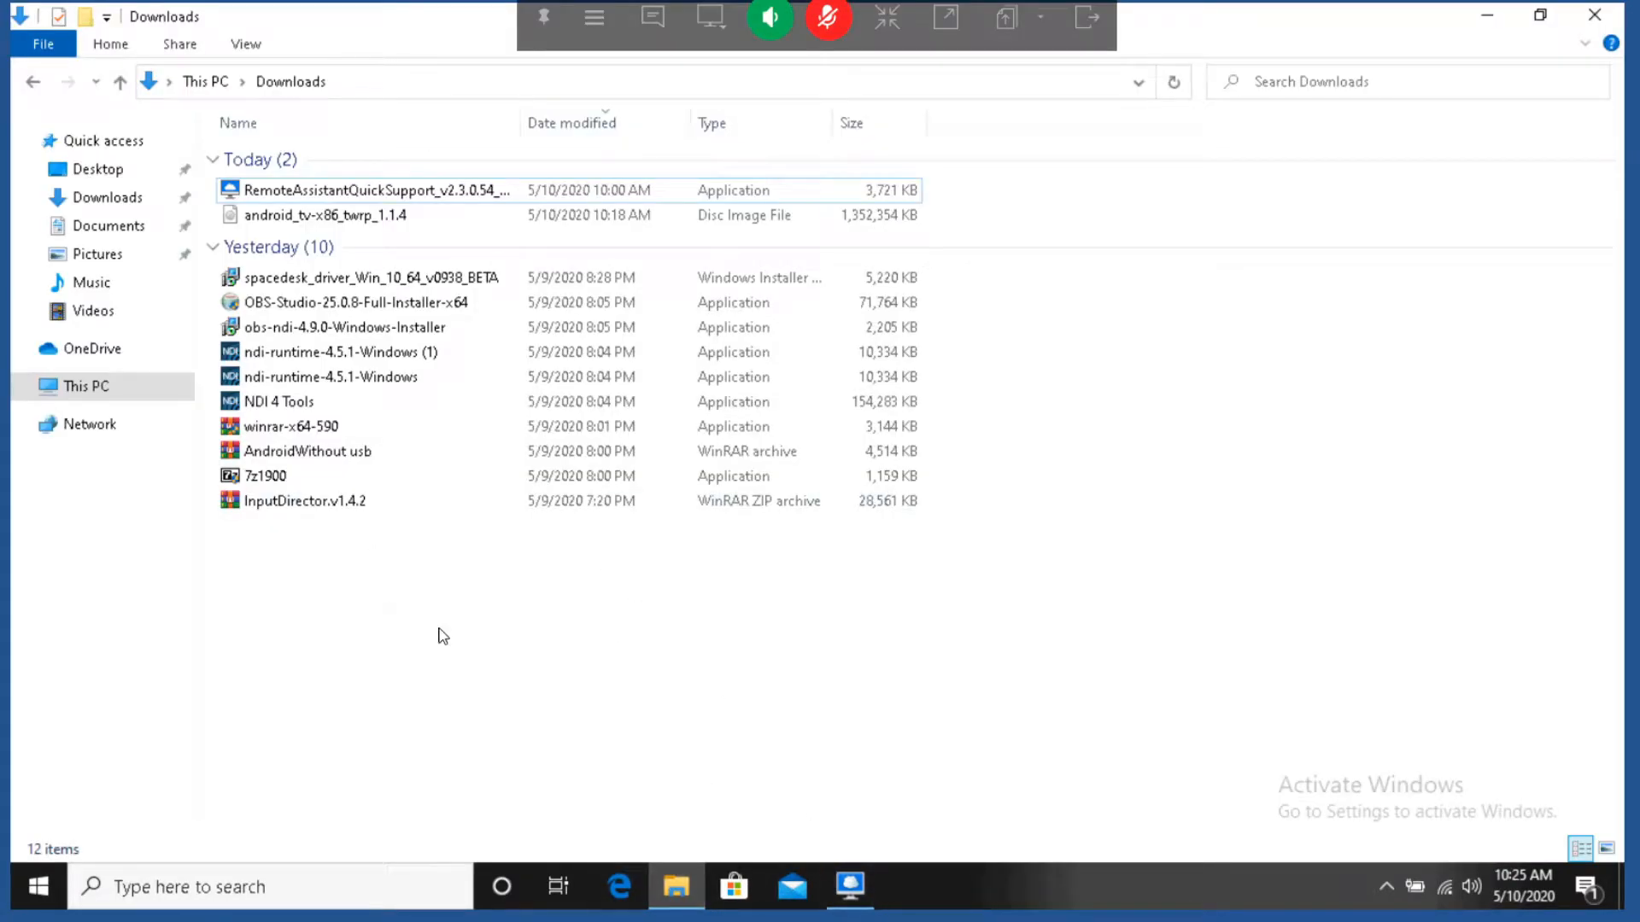
left_click_drag(549, 721, 418, 558)
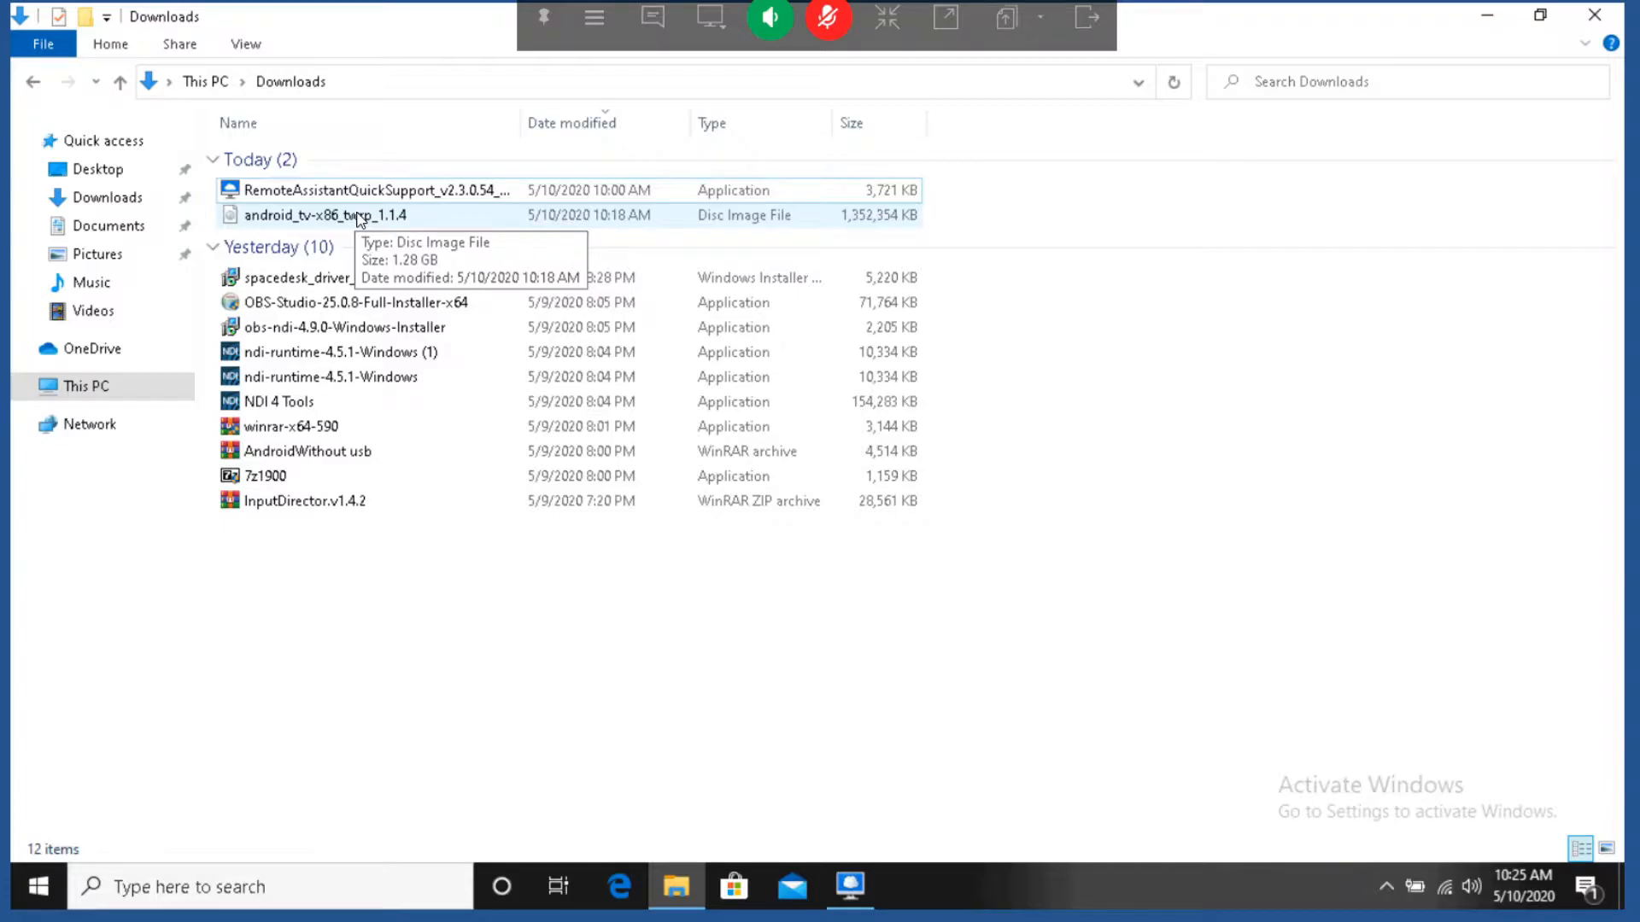
left_click_drag(268, 18, 511, 94)
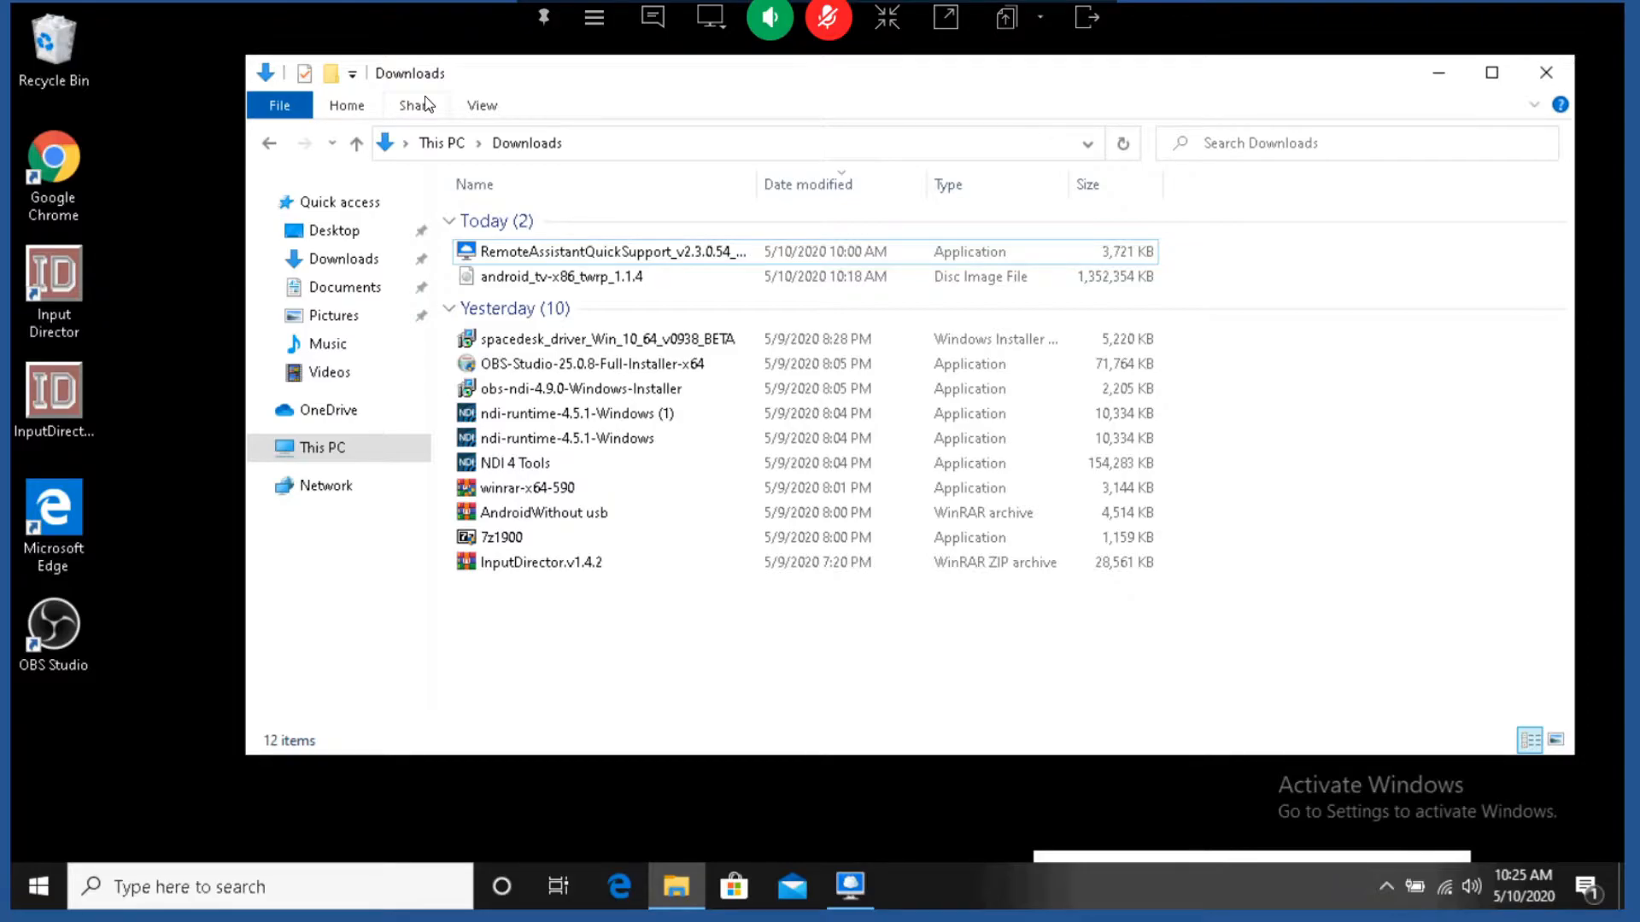
left_click_drag(532, 81, 468, 109)
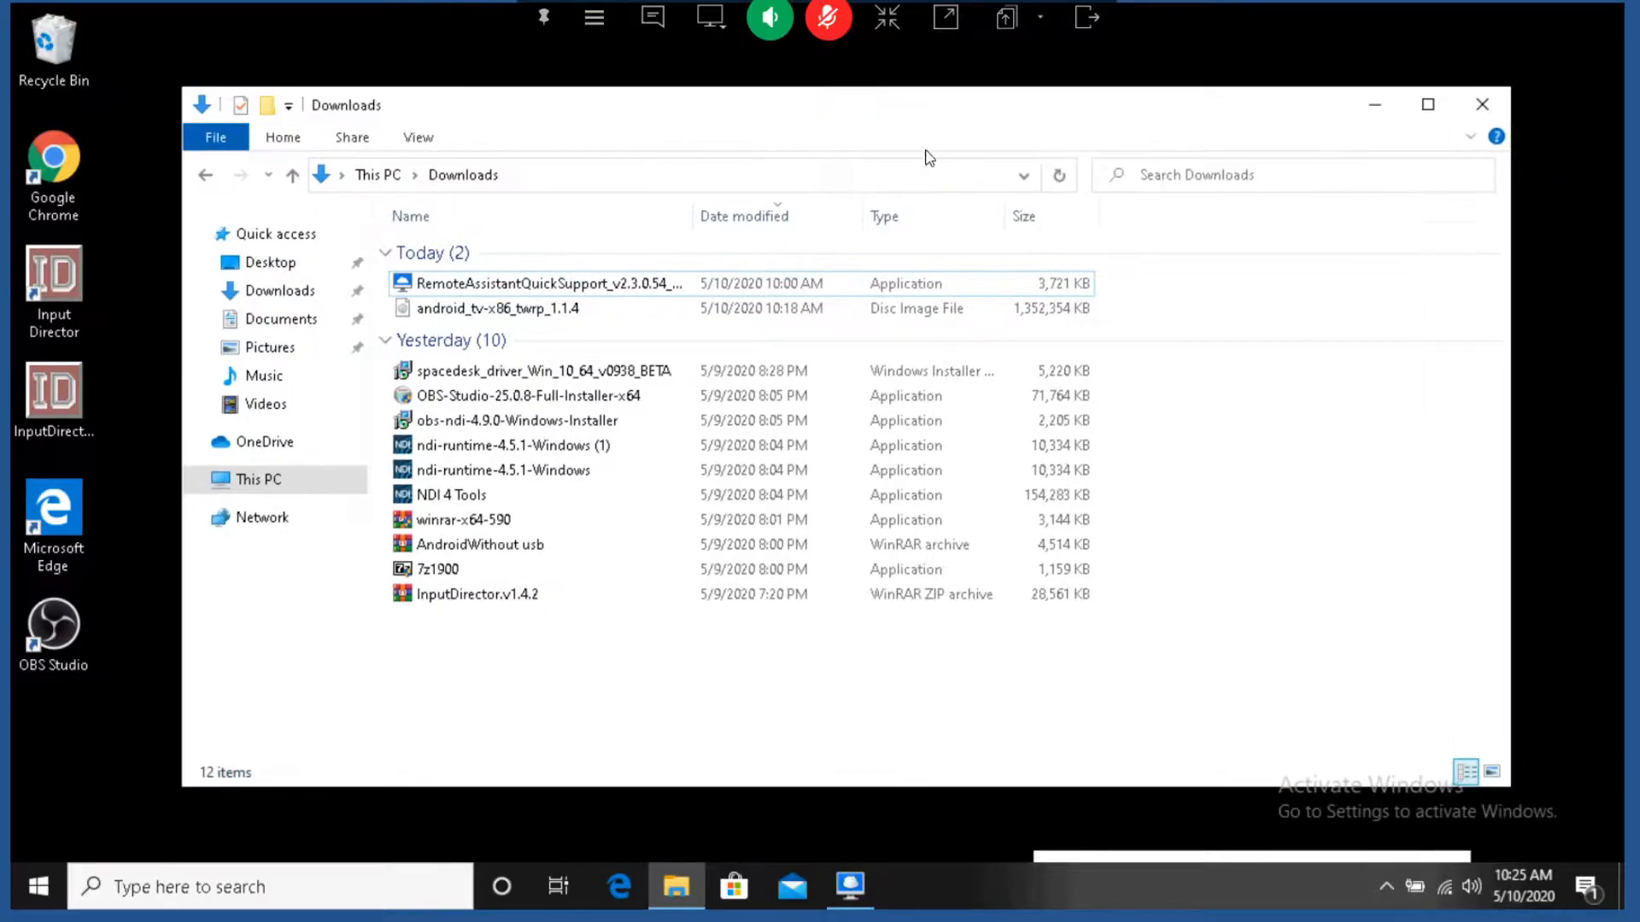
left_click(1375, 102)
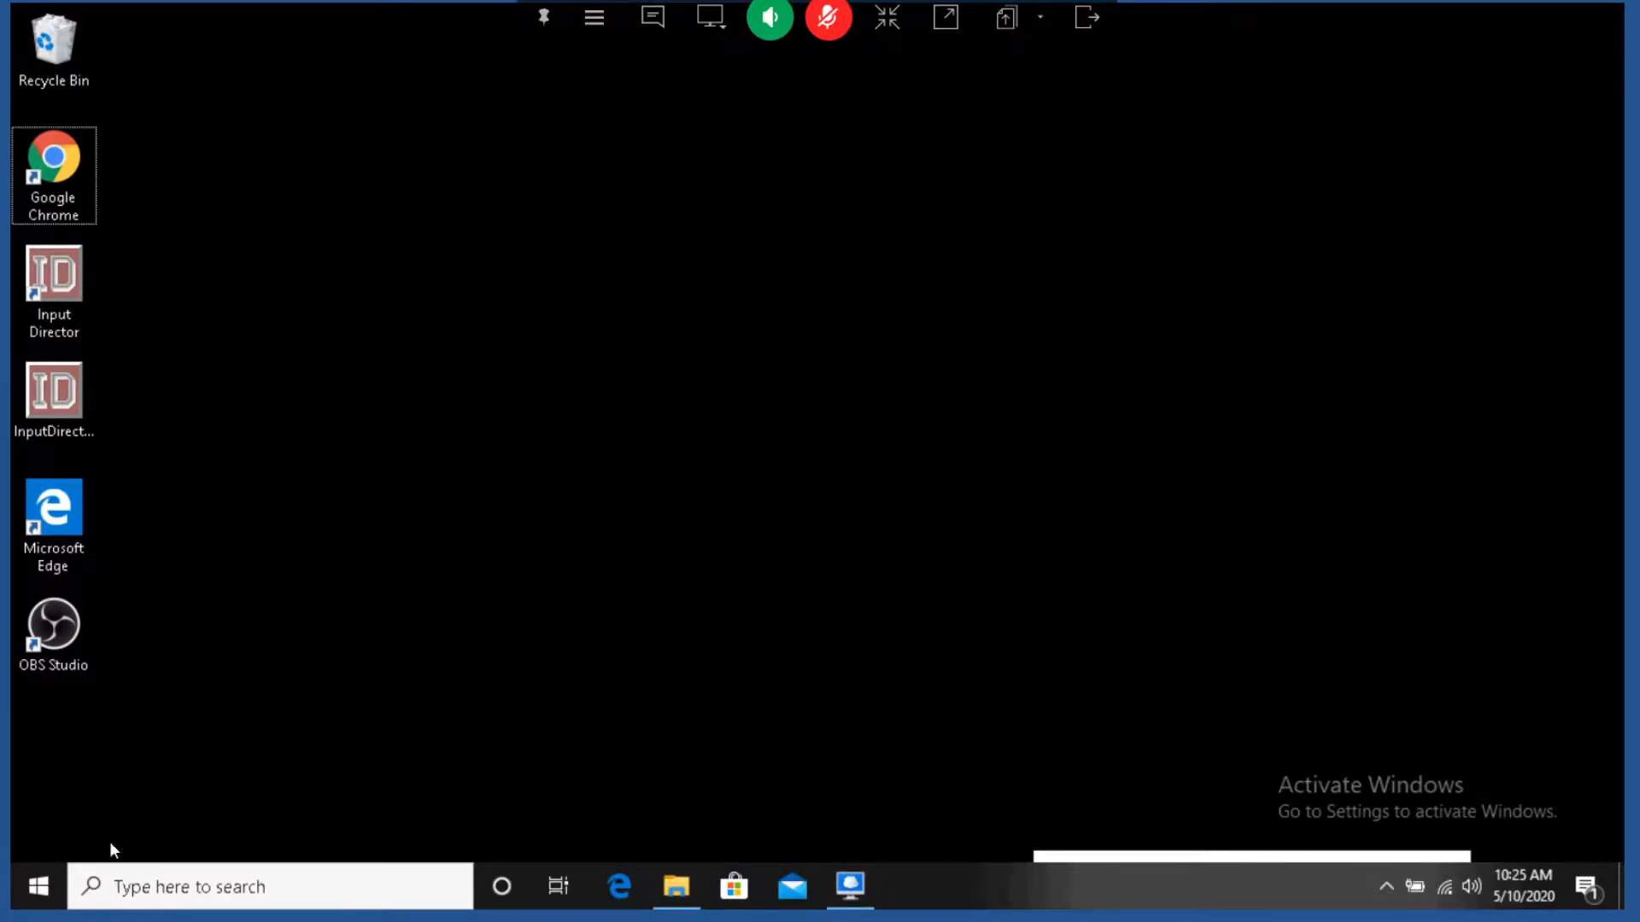
Step: Search Windows for "diskmanag" and open the hard disk partition tool to examine the disk's partitions
left_click(174, 887)
type("dis")
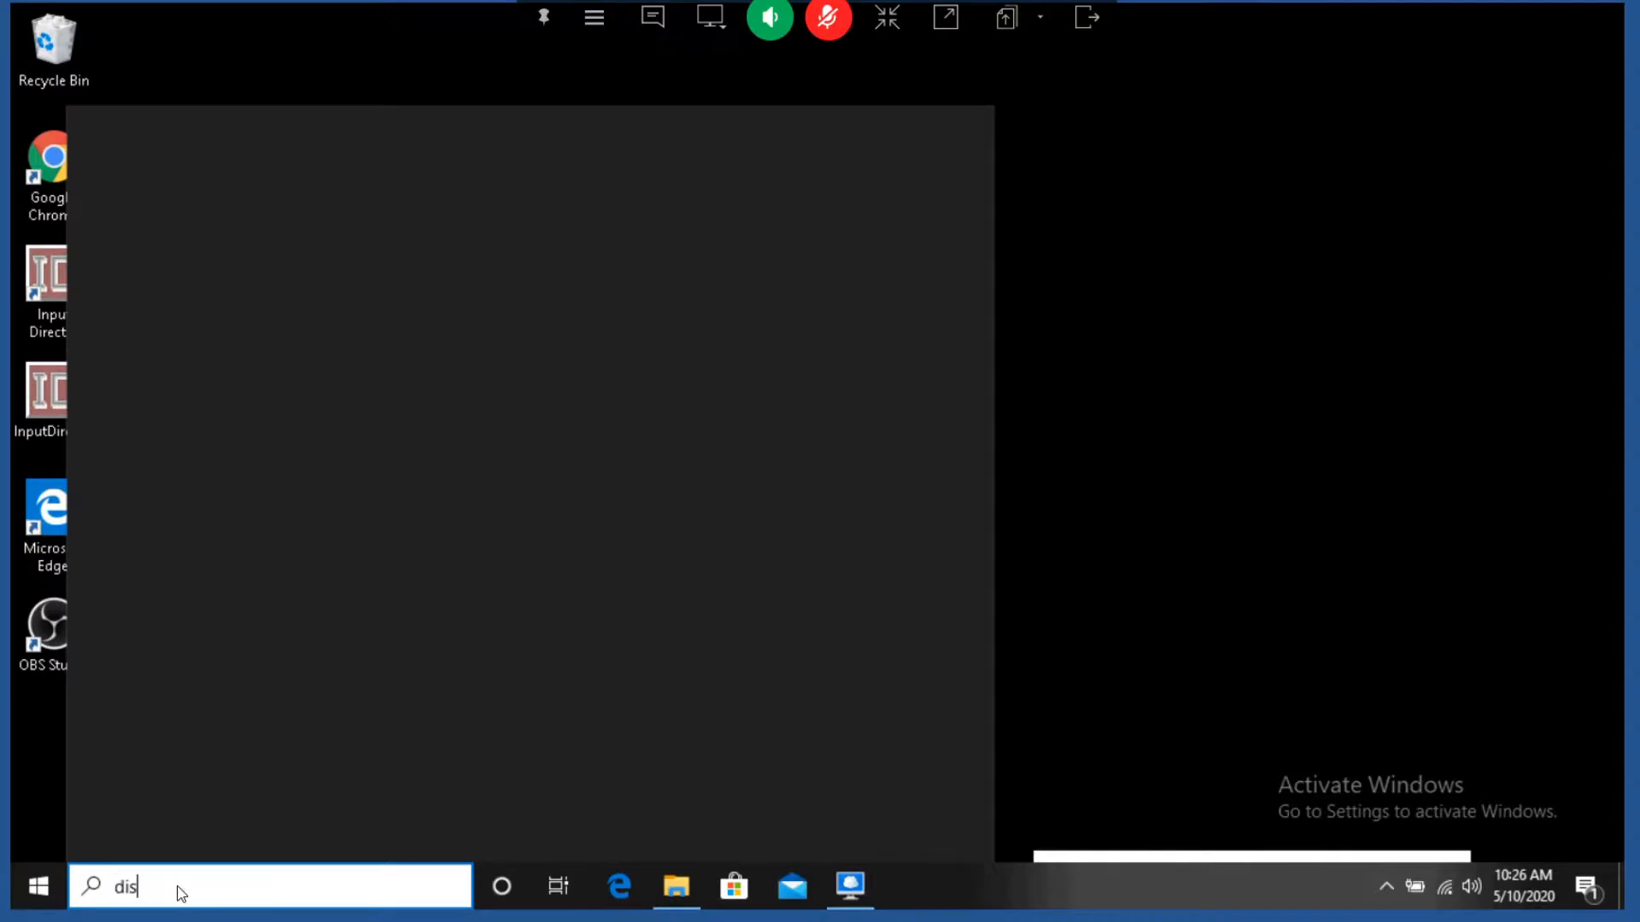
type("kmanag")
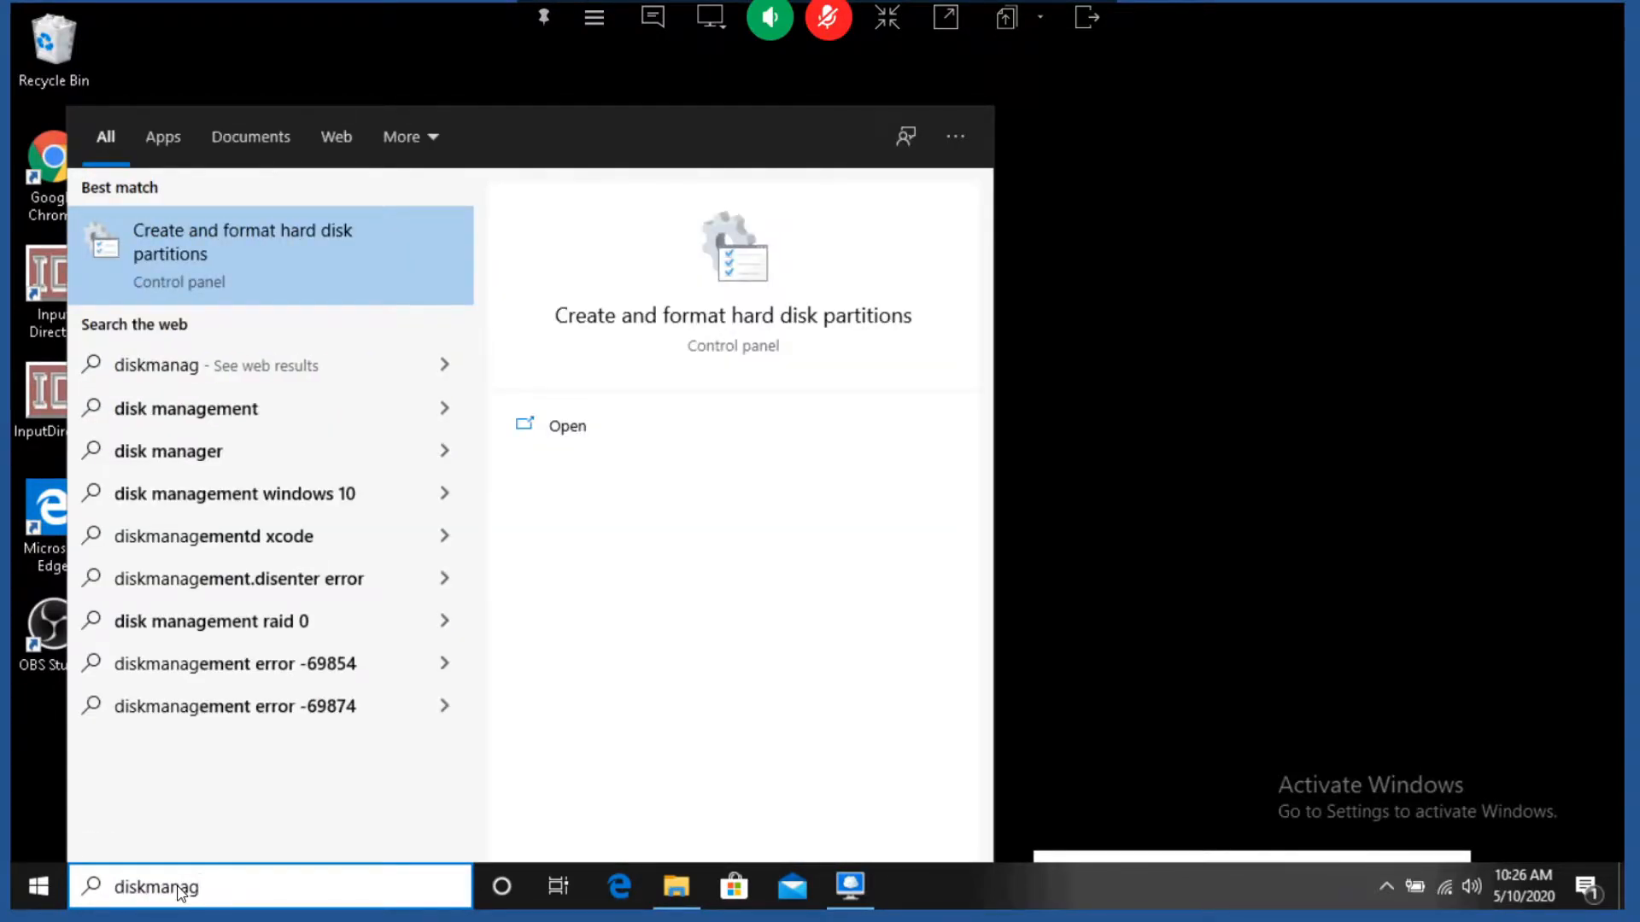
key("Return")
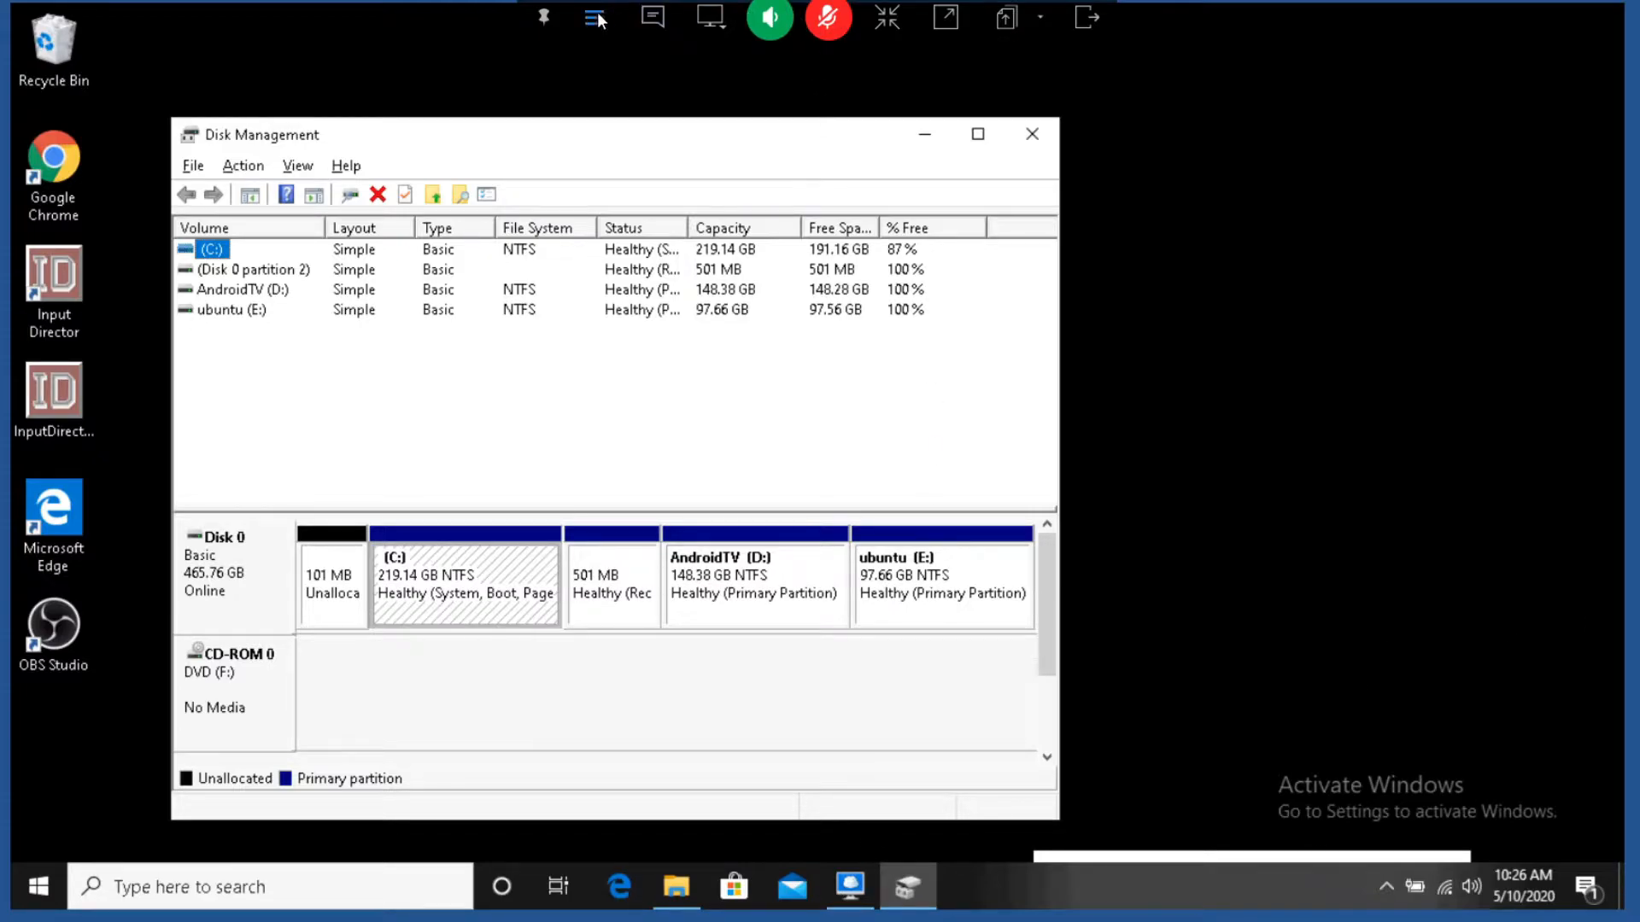
Step: Leave the remote session, reconnect to the remote computer by entering its PIN, and maximize the session window
left_click(1090, 19)
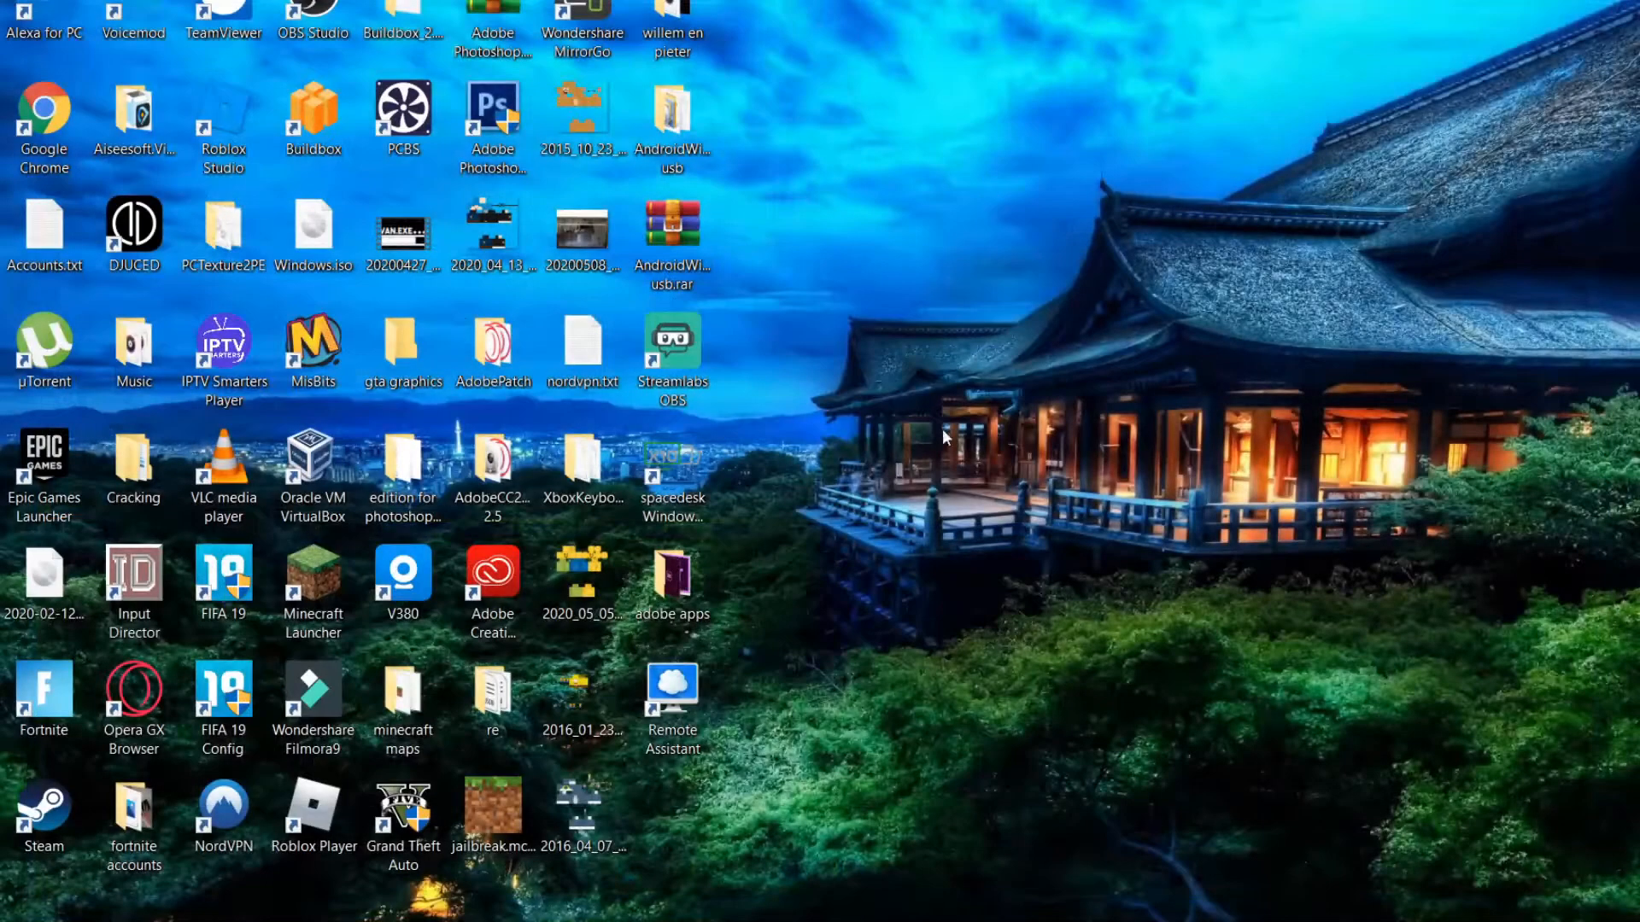
left_click(945, 549)
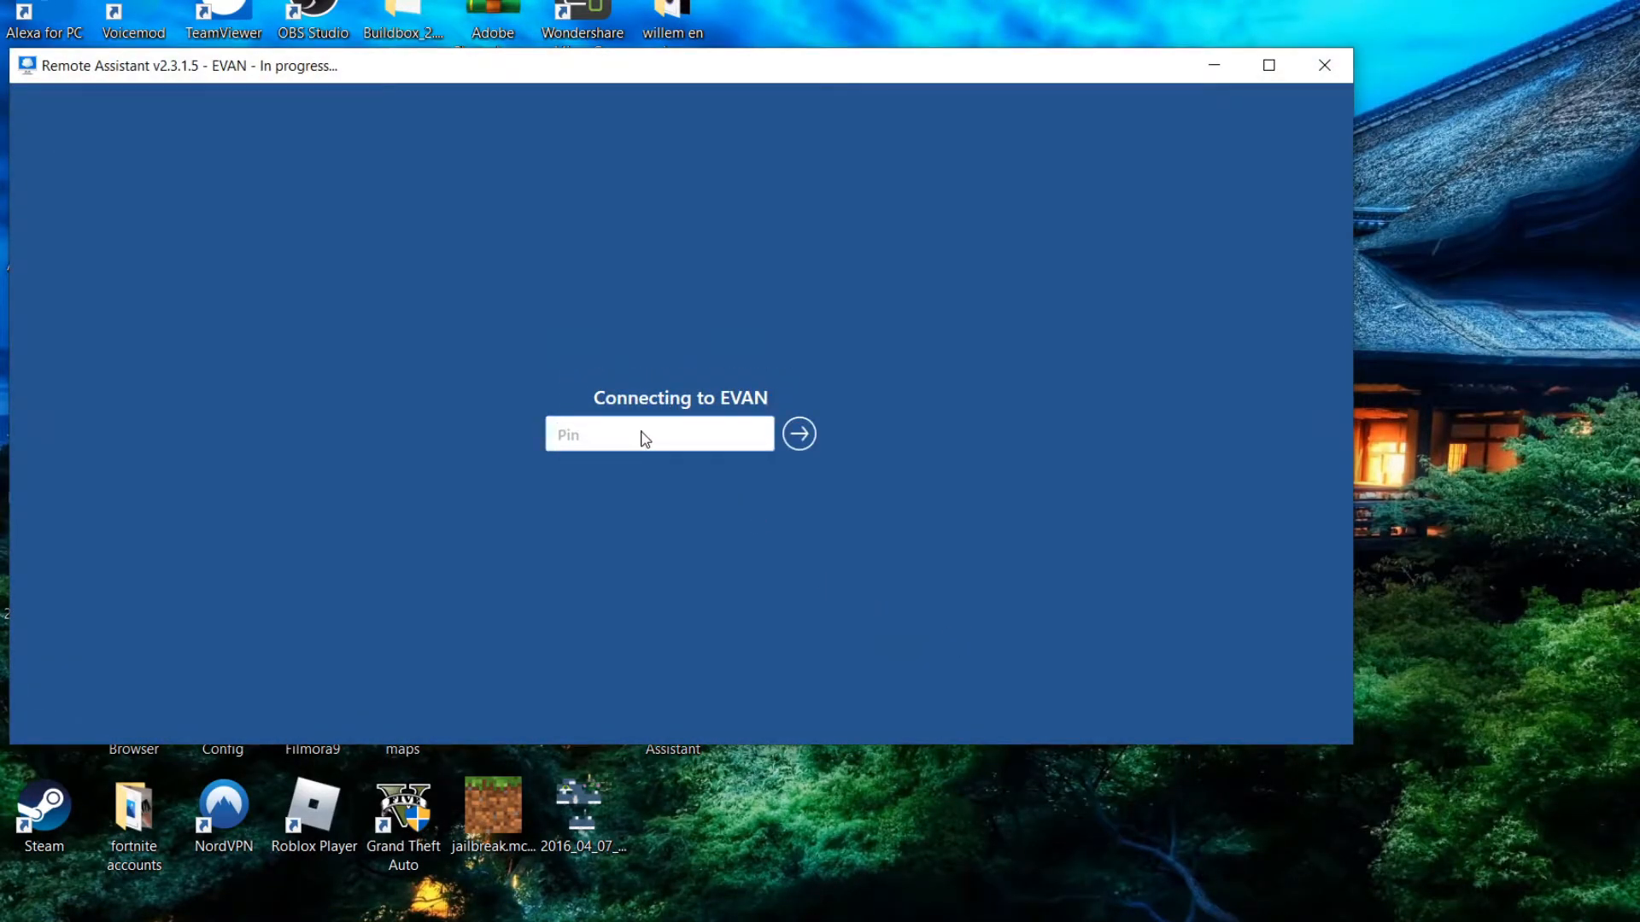
left_click(797, 440)
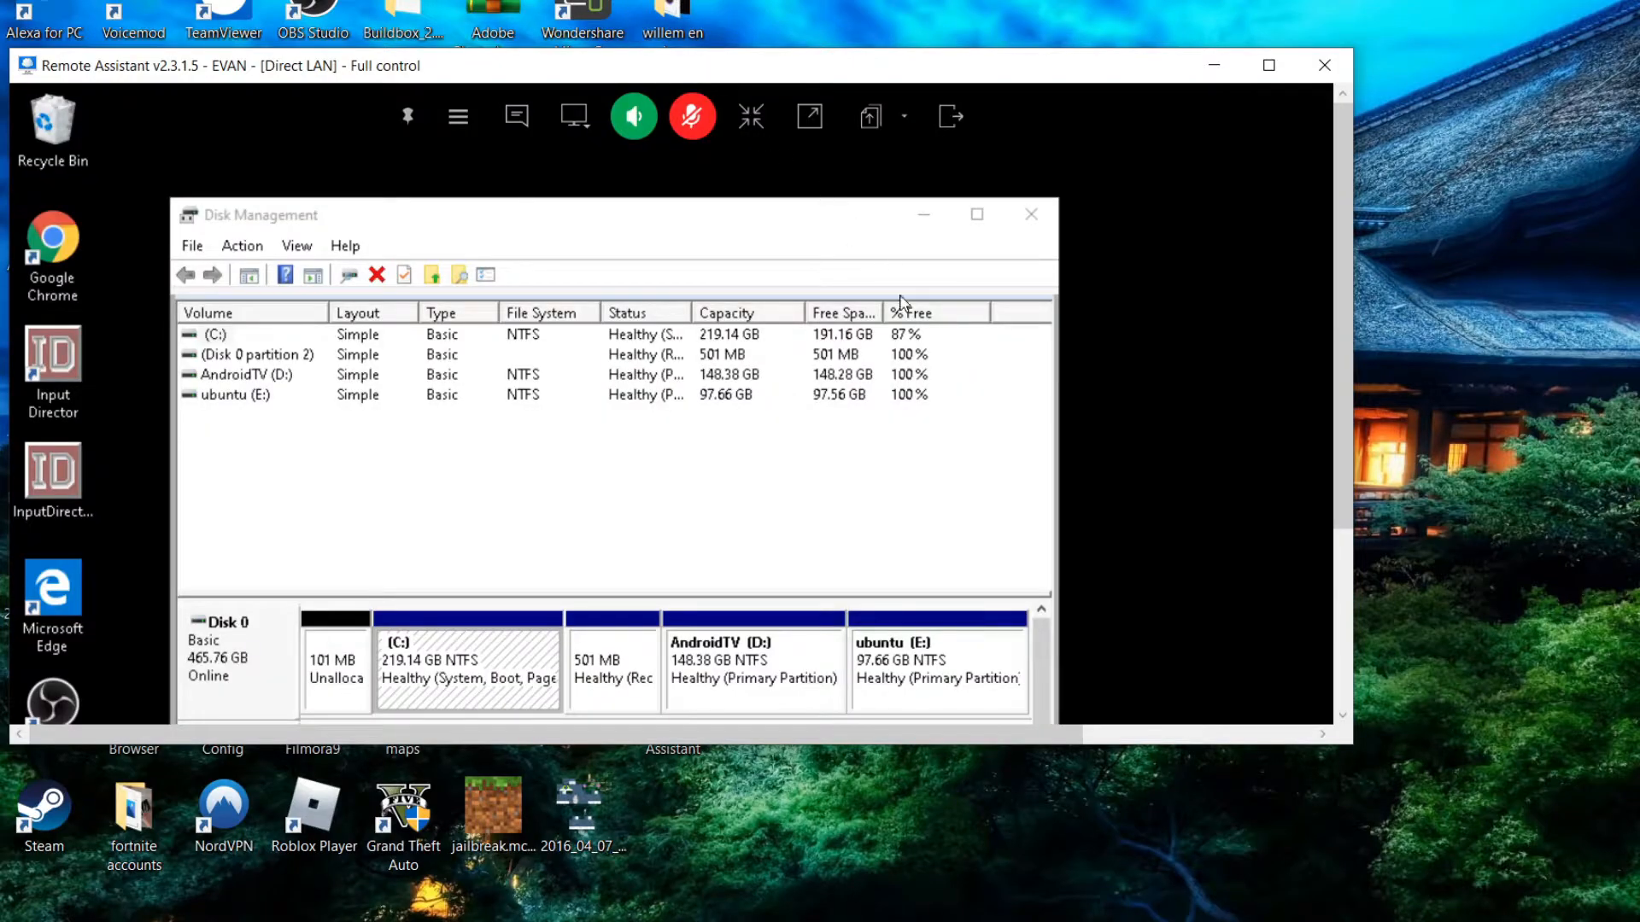
left_click(1269, 65)
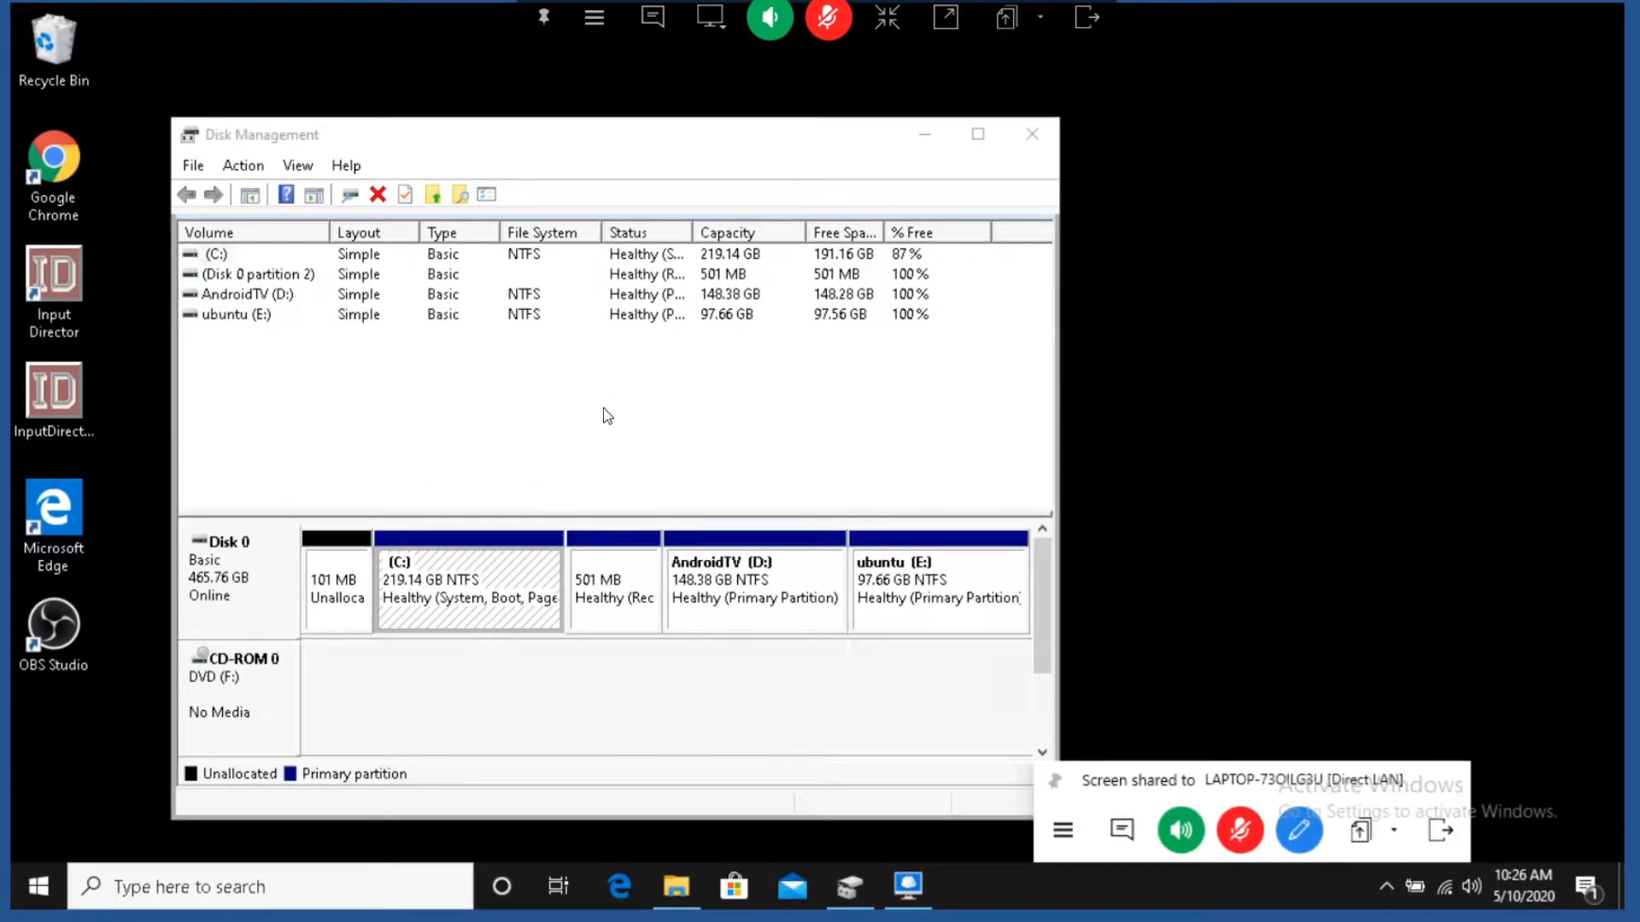
Step: Check the options available for the C: volume and close Disk Management
right_click(507, 584)
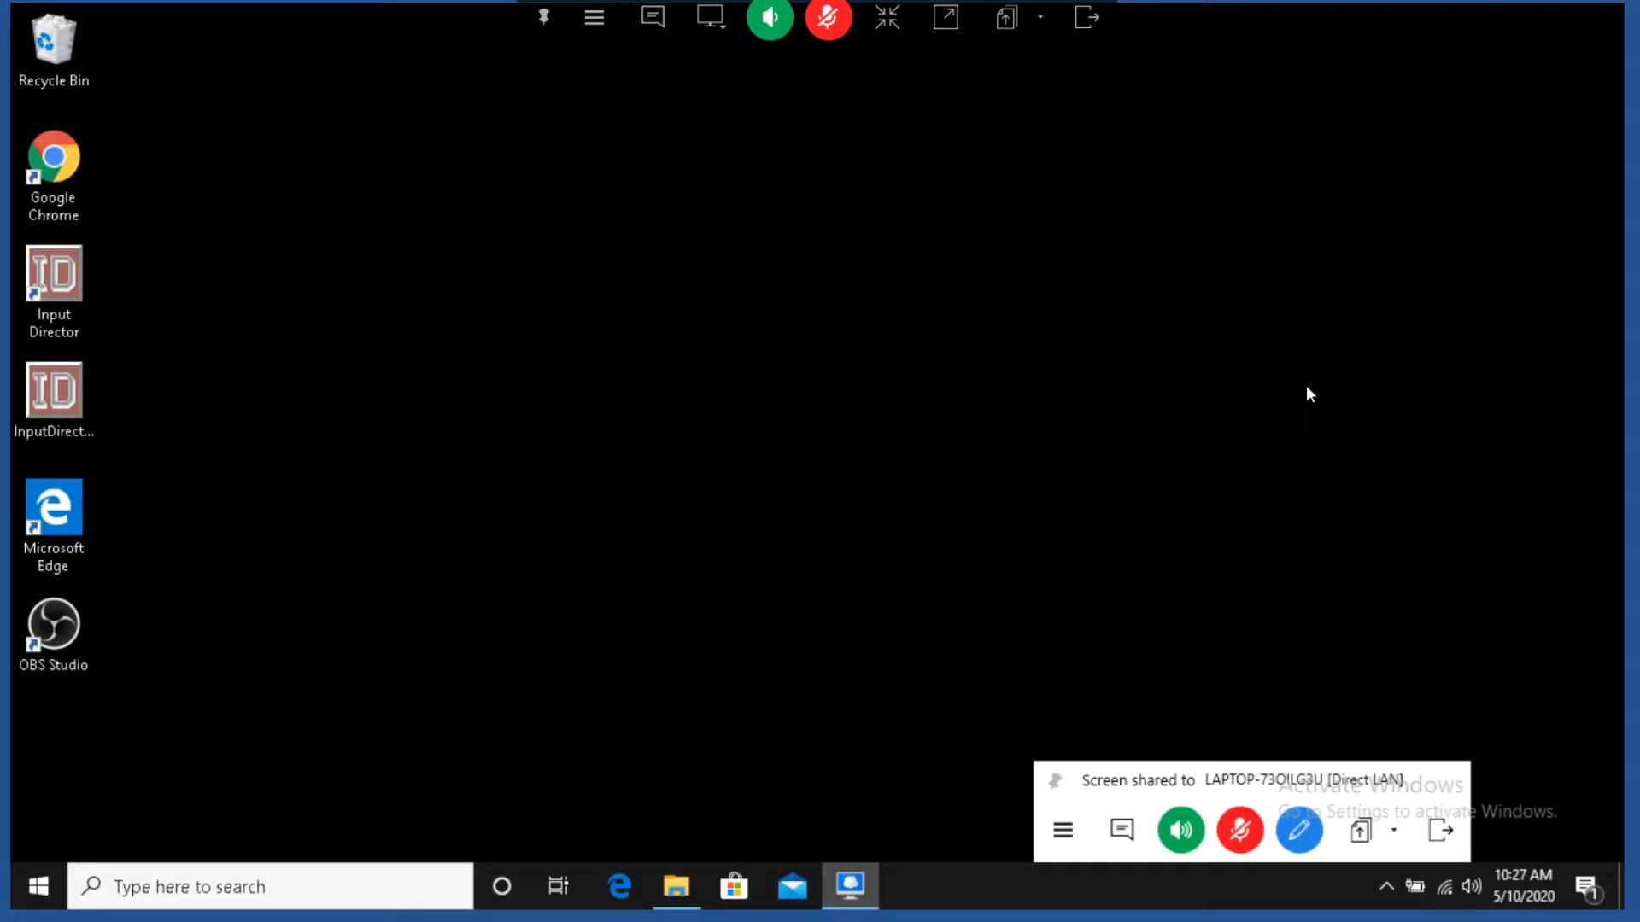
left_click(935, 390)
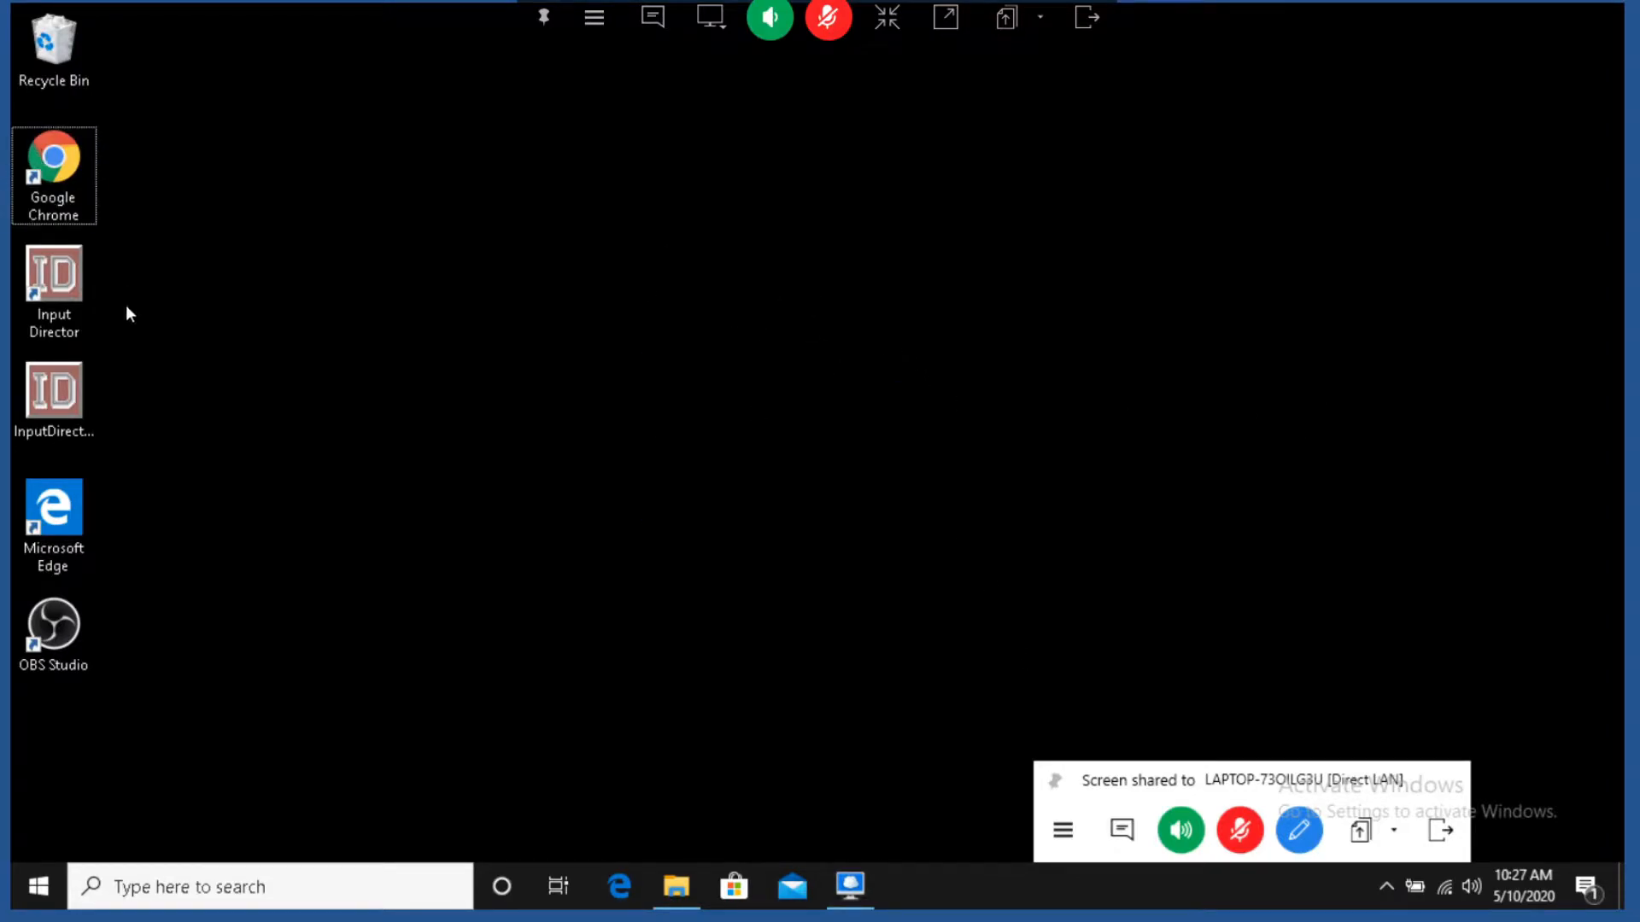
Step: Move the AndroidWithout usb archive from the Downloads folder to the desktop and close the folder window
left_click(675, 887)
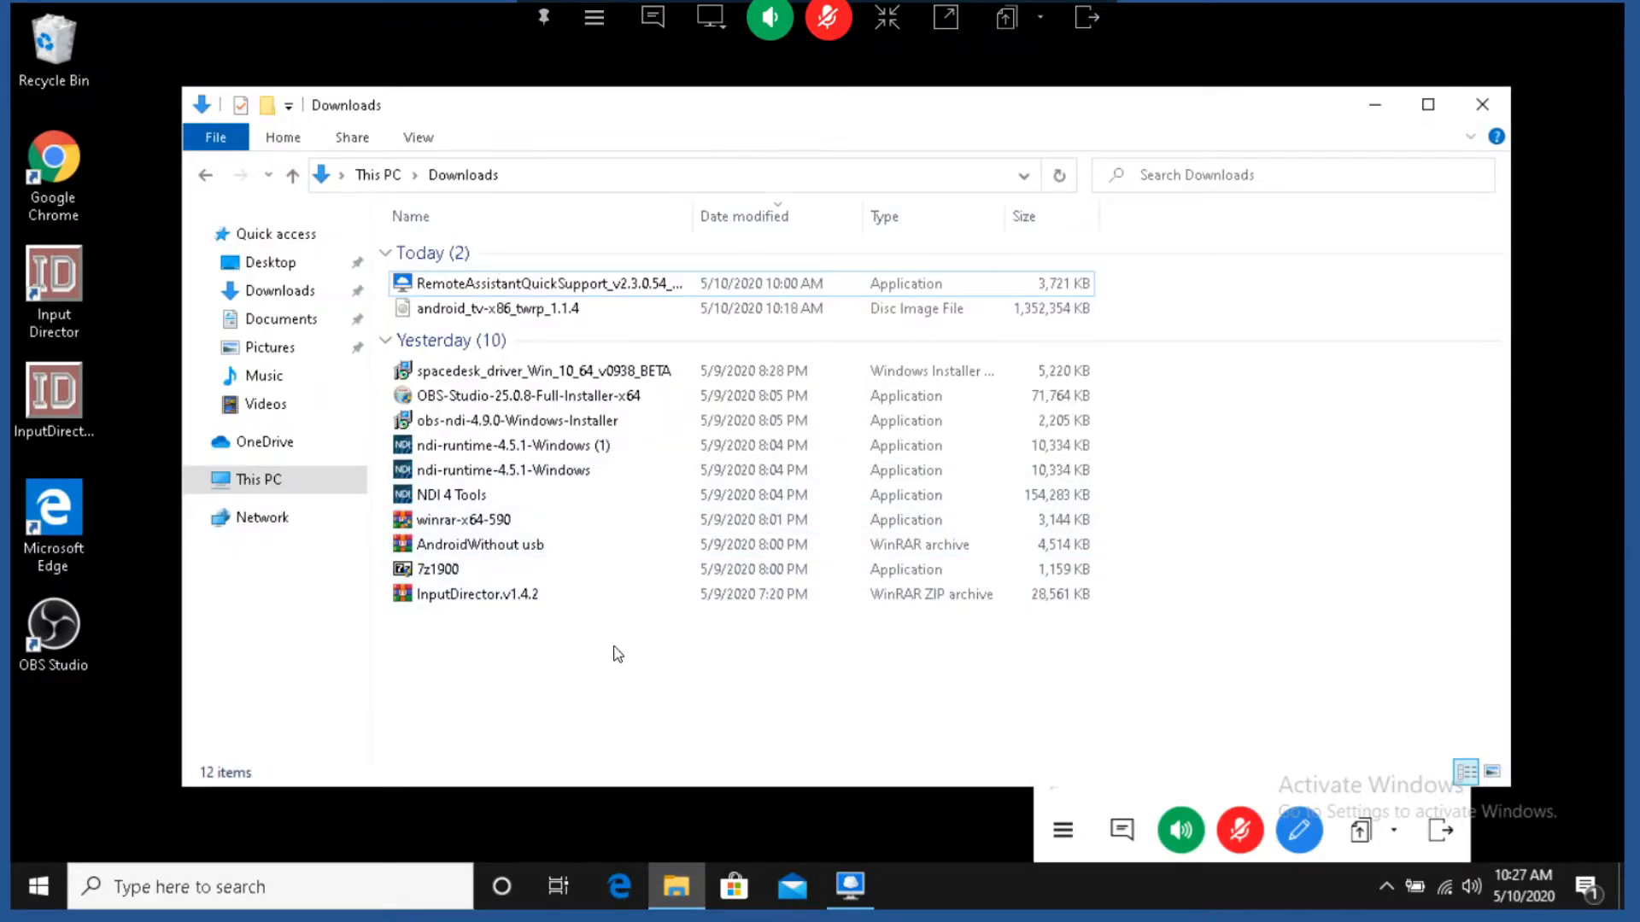
left_click_drag(549, 110, 735, 134)
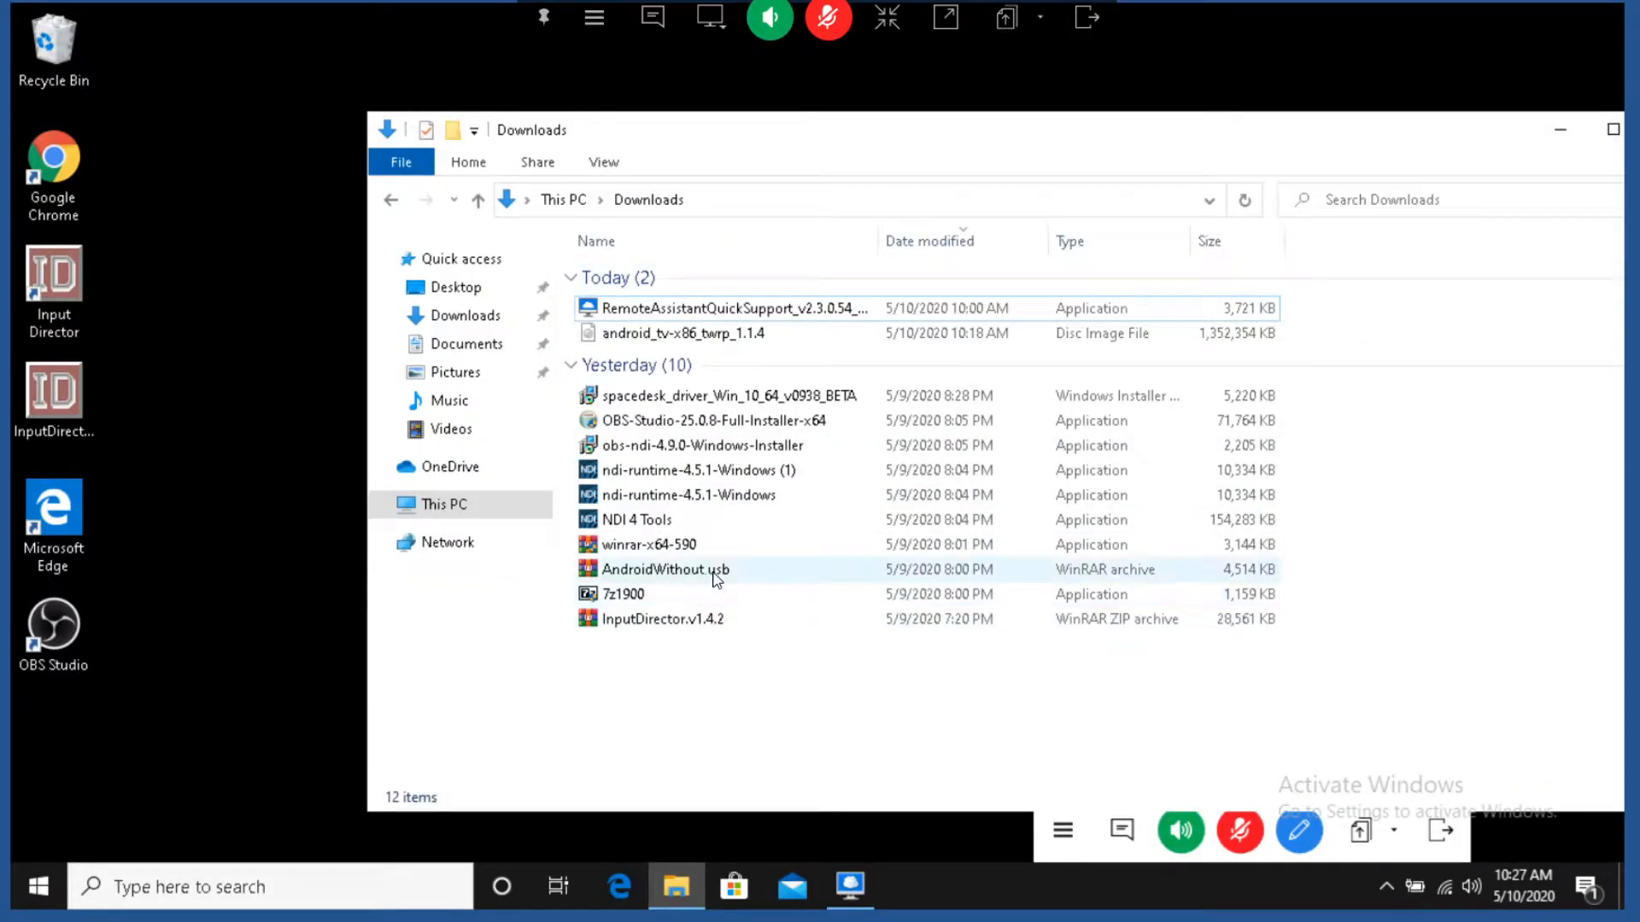
left_click_drag(715, 578, 274, 483)
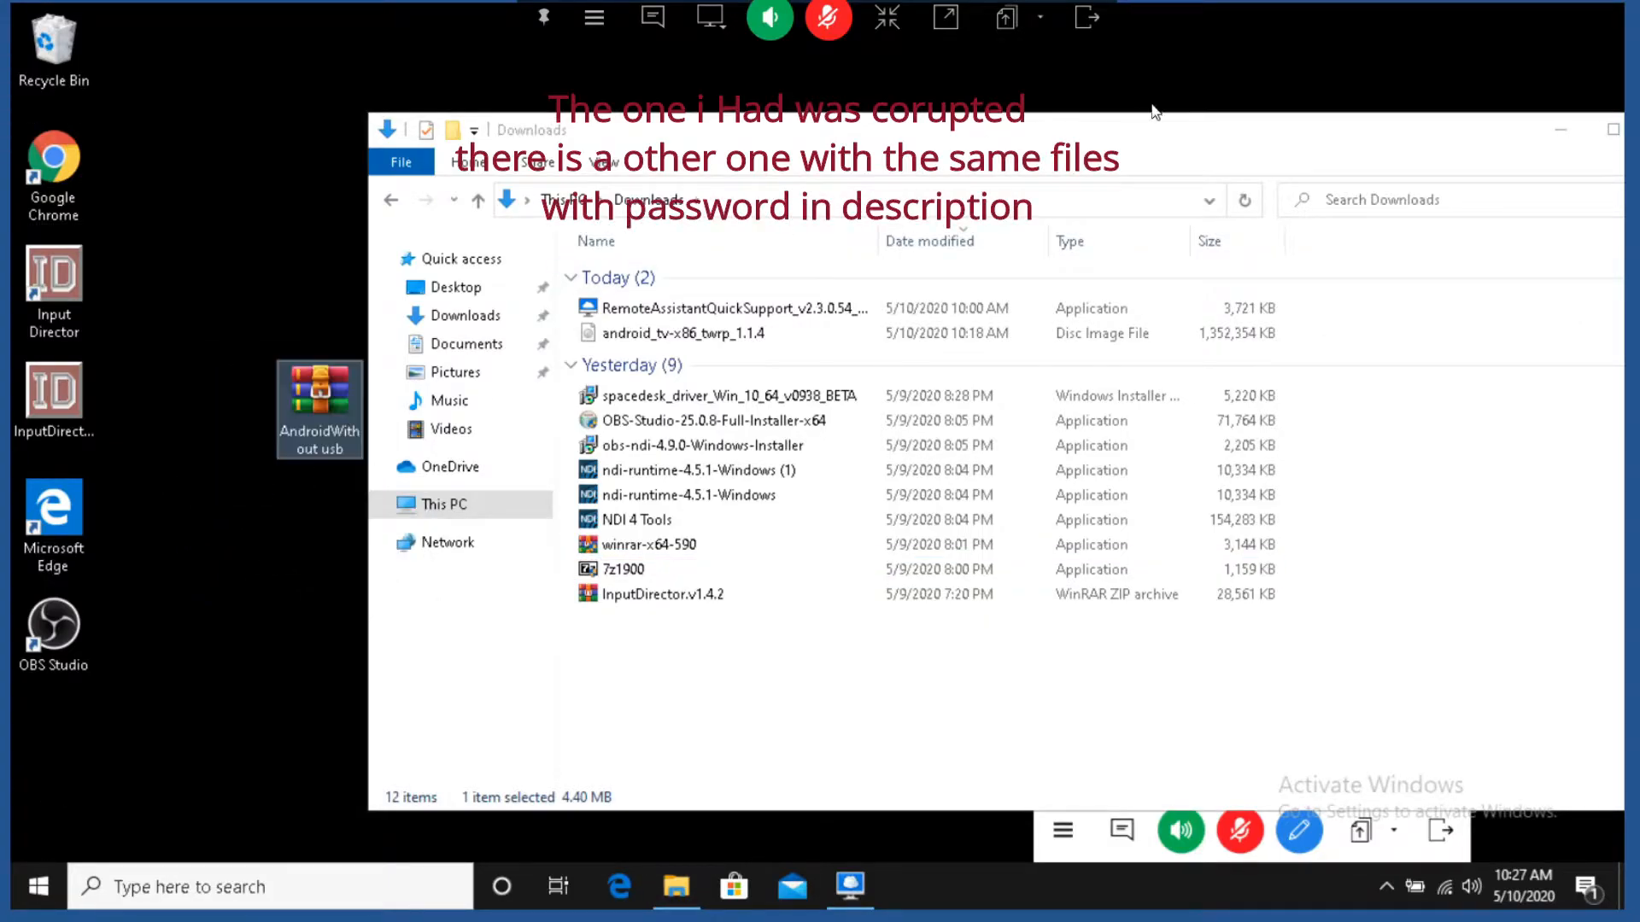
left_click_drag(1283, 125, 925, 111)
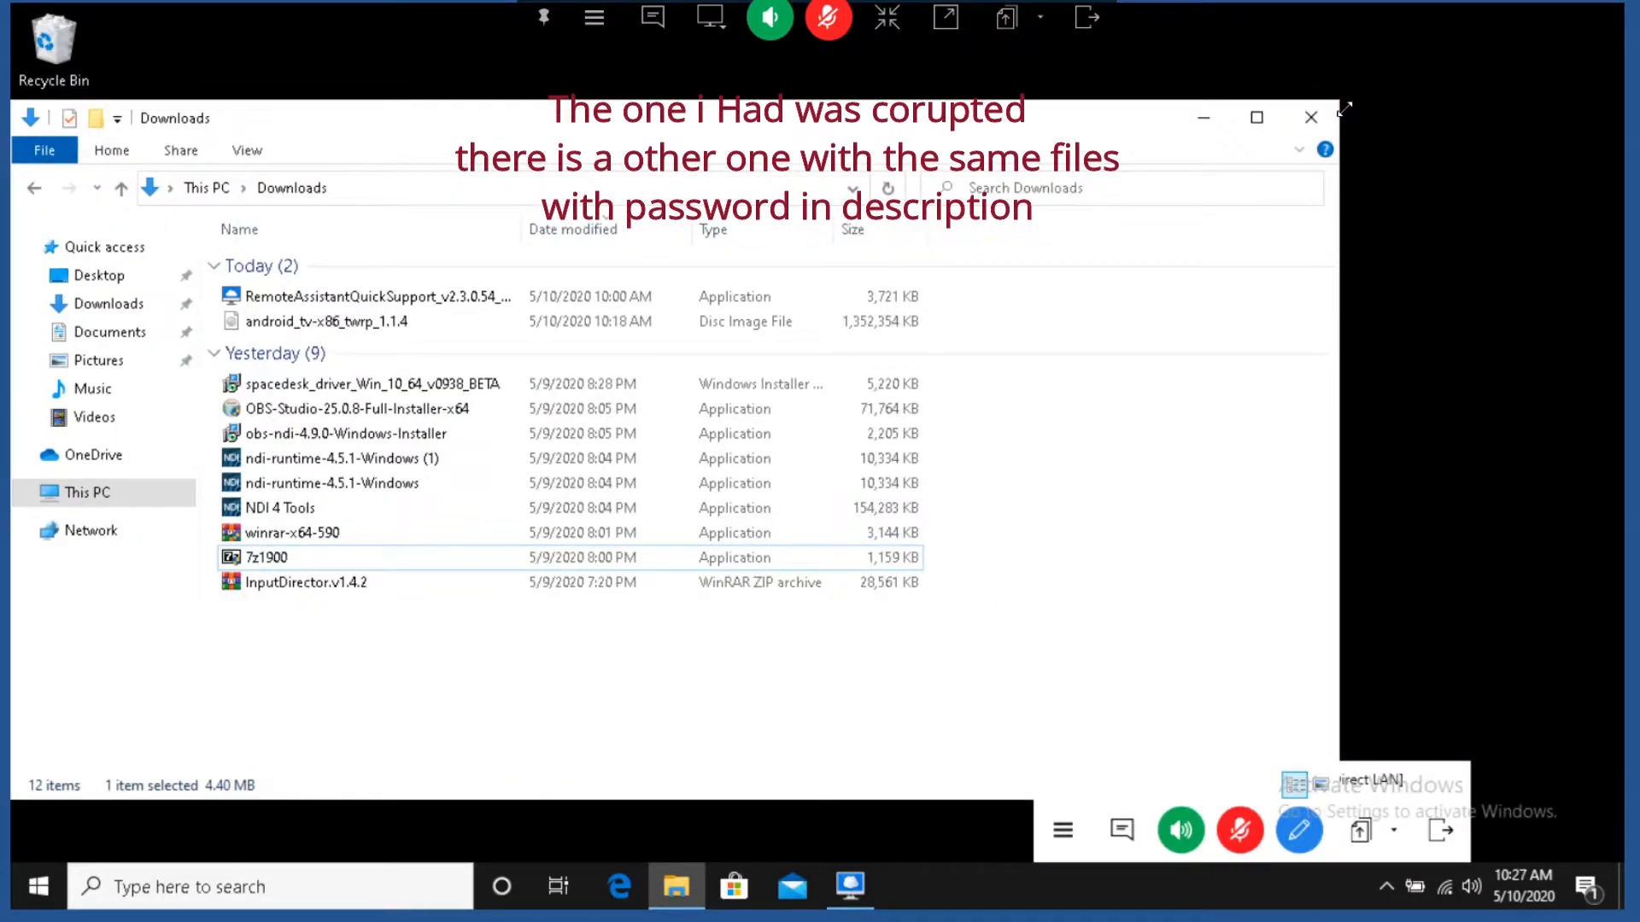
left_click(1315, 118)
Step: Extract the folder inside the AndroidWithout usb archive to the desktop and close the archive
left_click(328, 386)
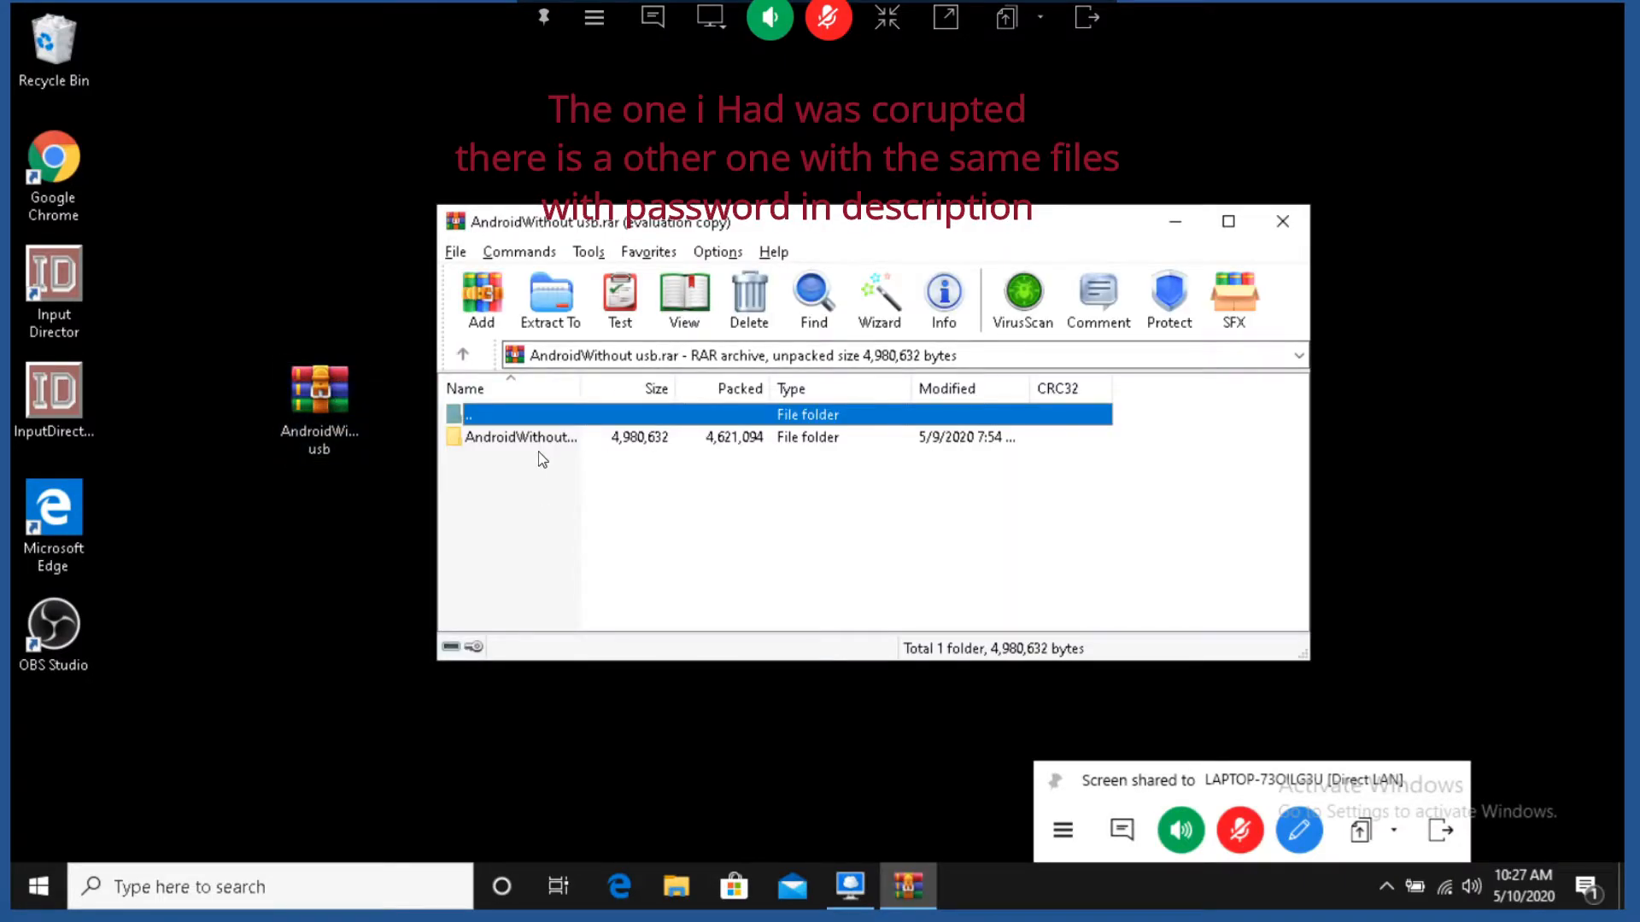
left_click_drag(546, 440, 249, 670)
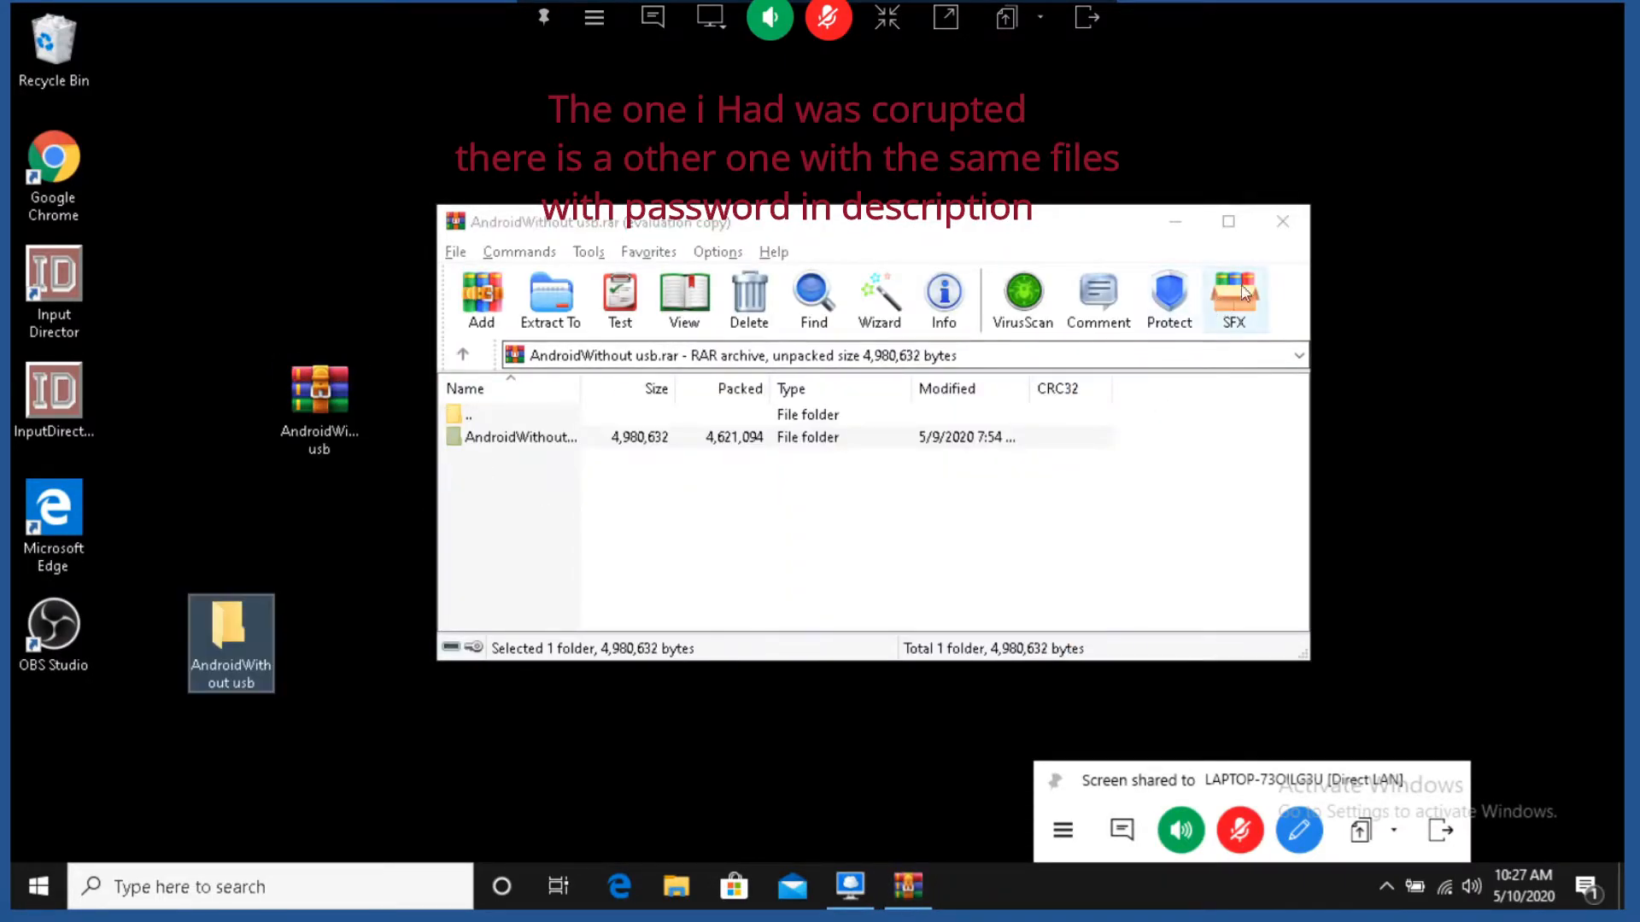
left_click(1282, 222)
Step: Open the extracted AndroidWithout usb folder on the desktop
left_click_drag(487, 589, 333, 538)
left_click(221, 649)
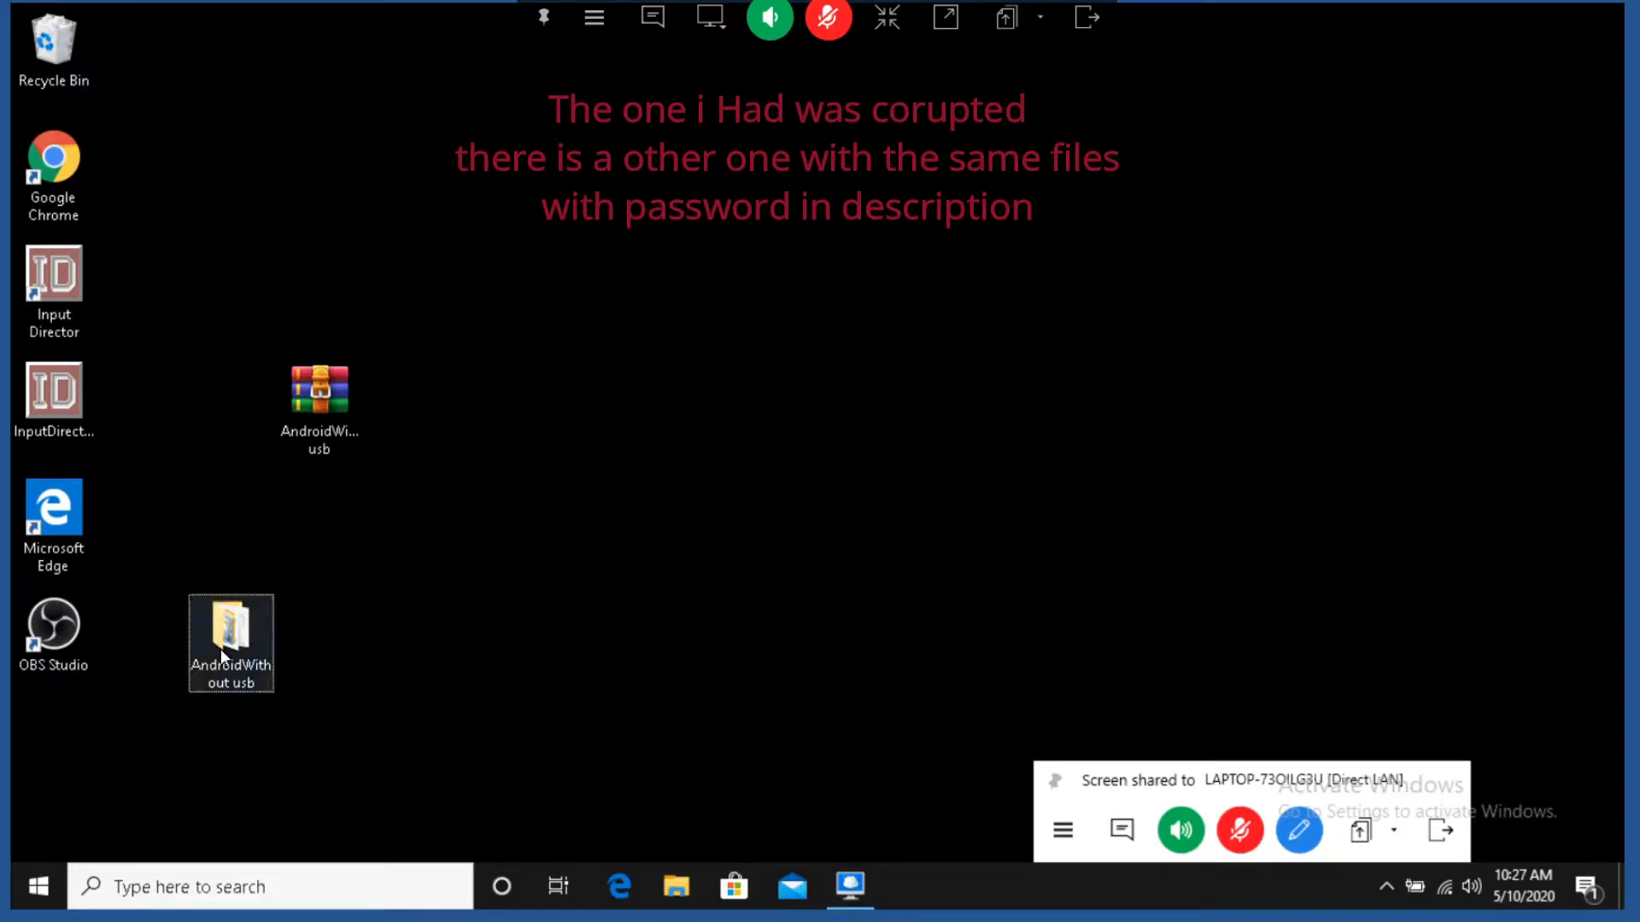
double_click(220, 649)
mouse_move(345, 532)
left_mouse_down()
mouse_move(346, 205)
mouse_move(359, 557)
left_mouse_up()
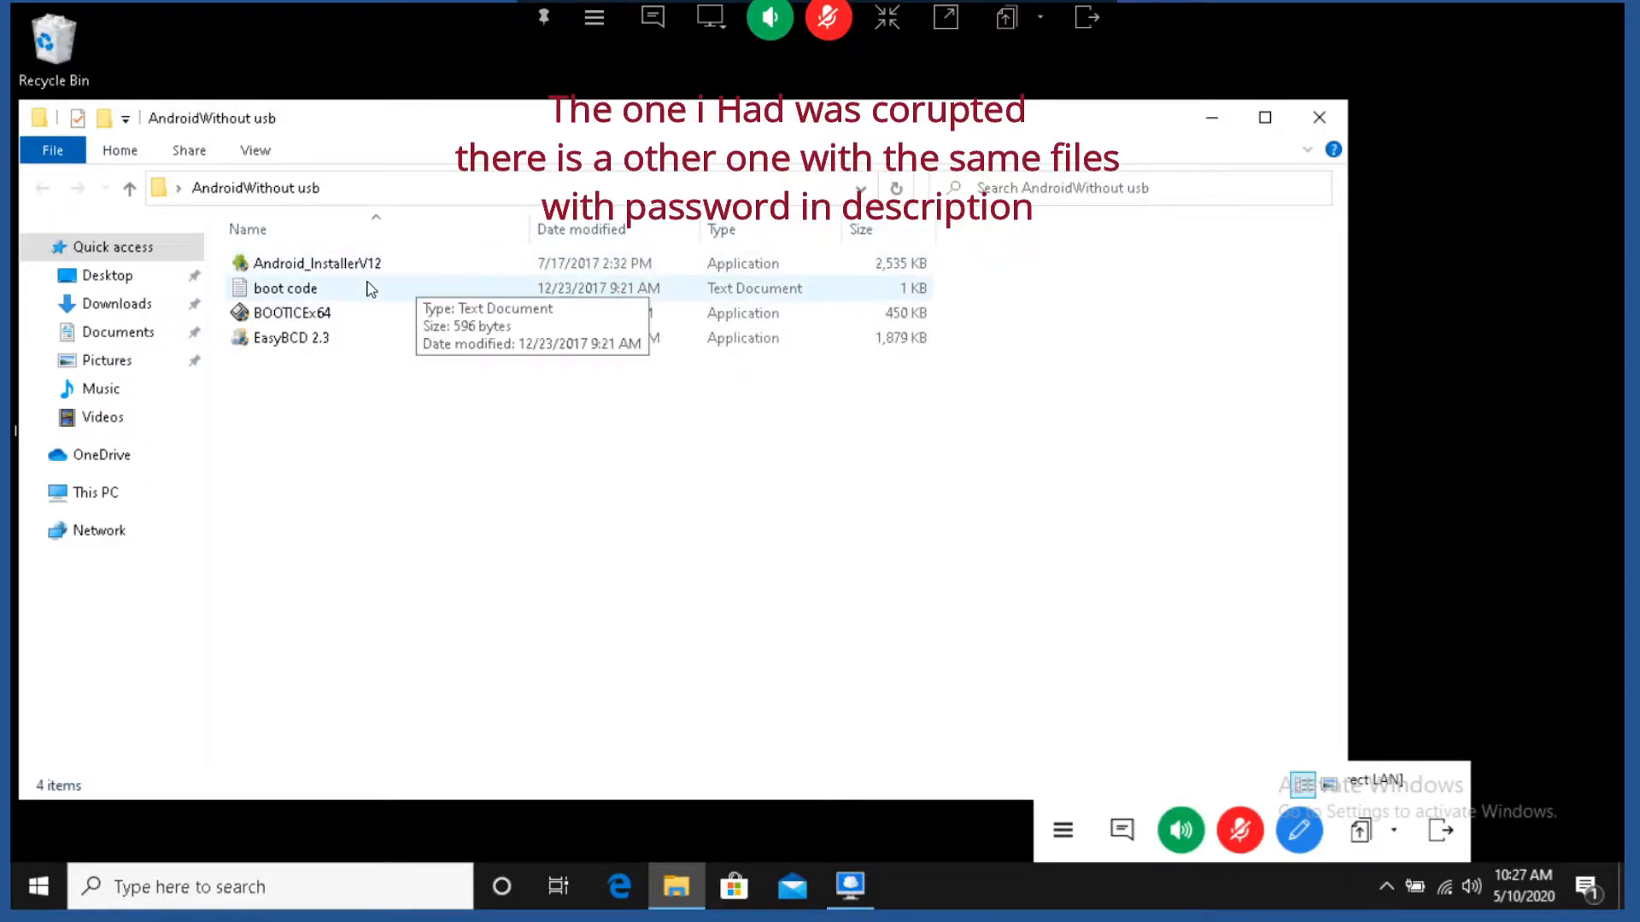
Step: Install EasyBCD 2.3 from the AndroidWithout usb folder with the default components and destination folder, and run it on completion
left_click(349, 340)
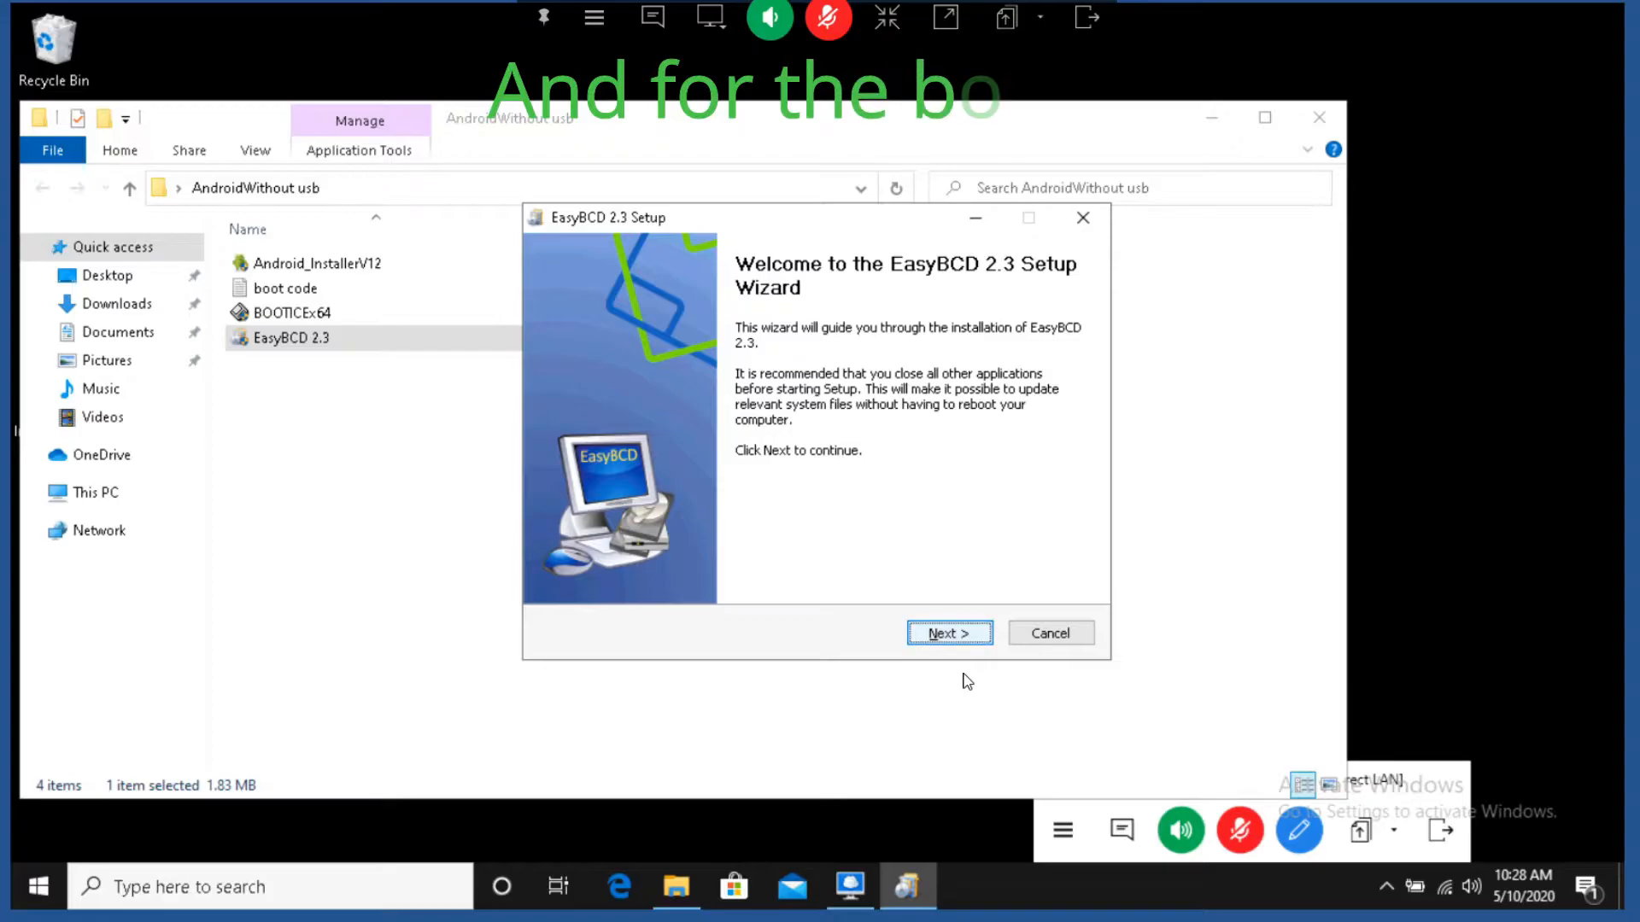
key("Return")
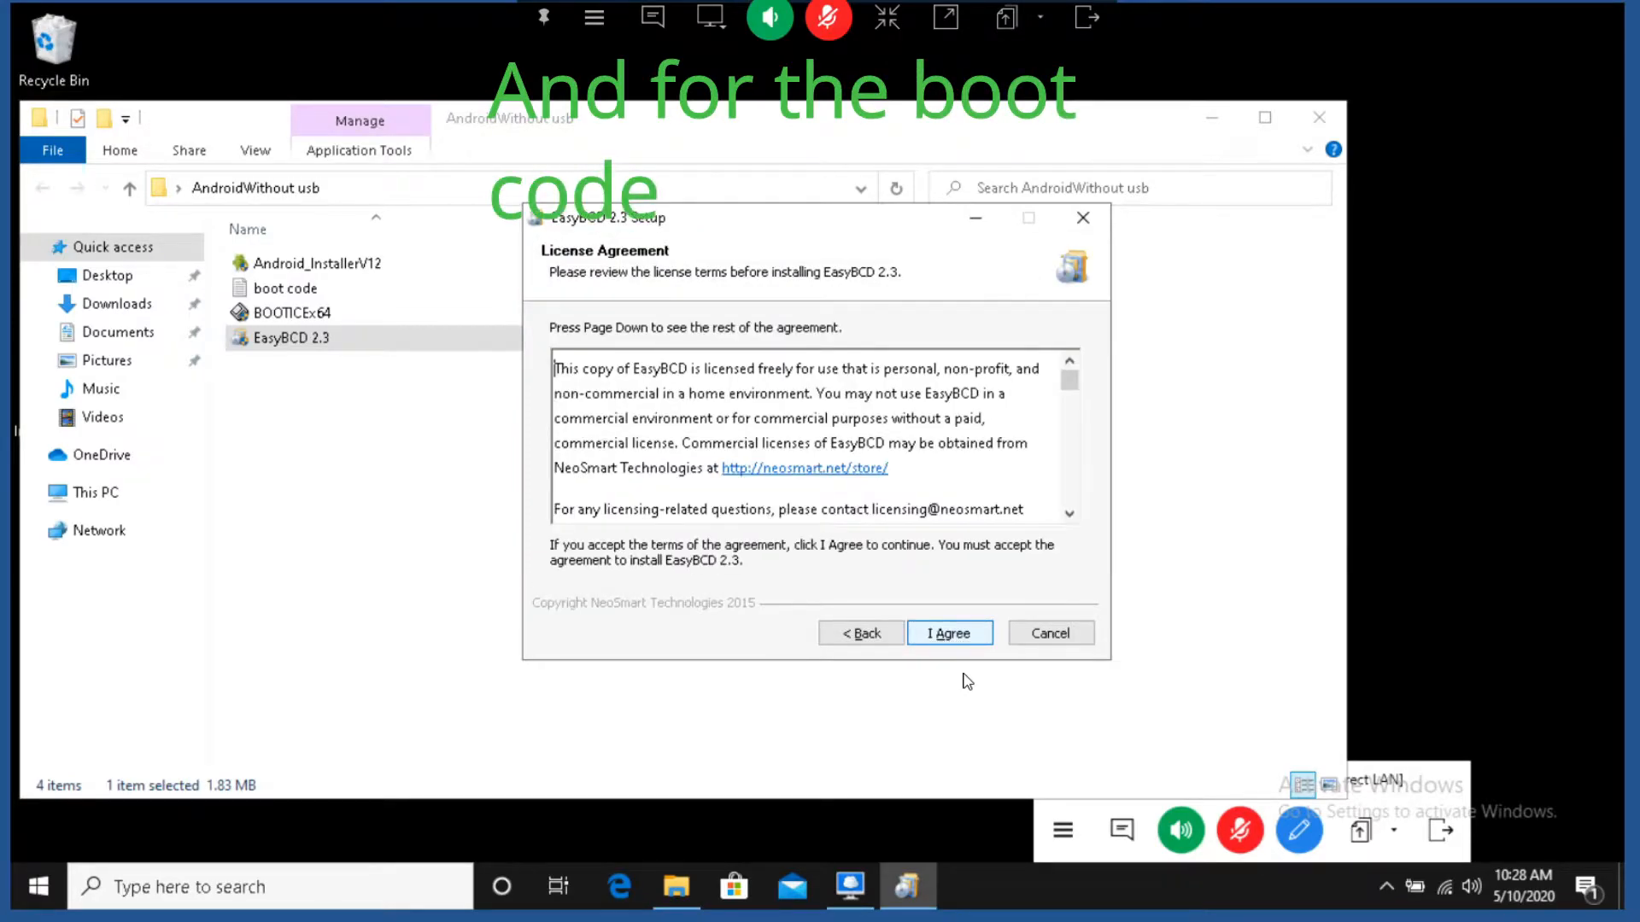
key("Return")
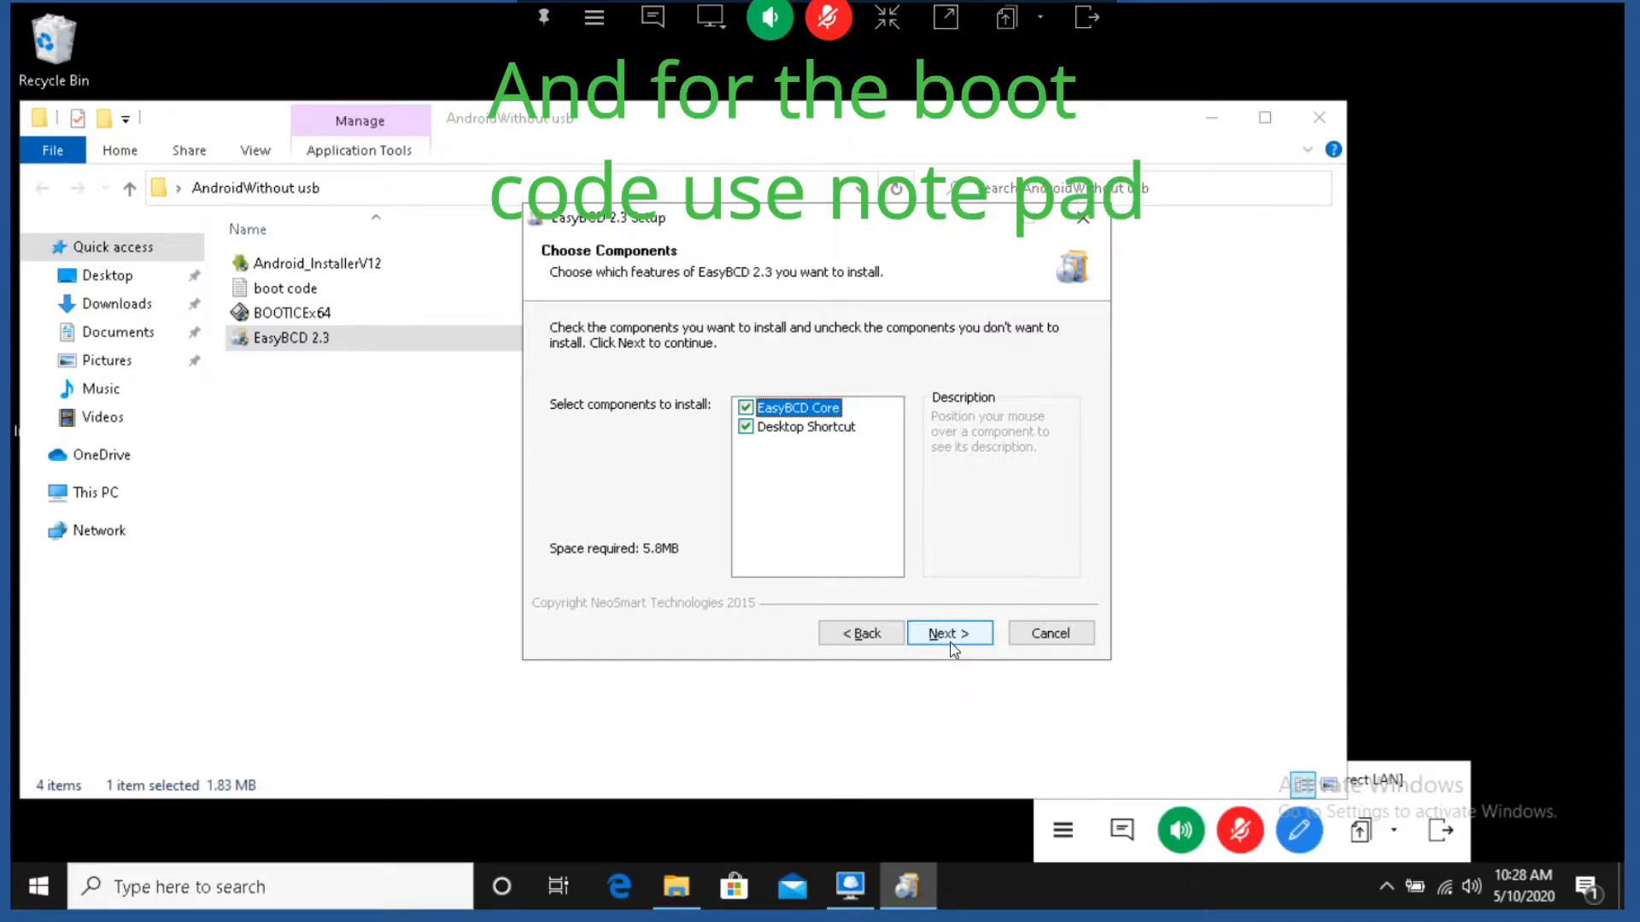
left_click(951, 642)
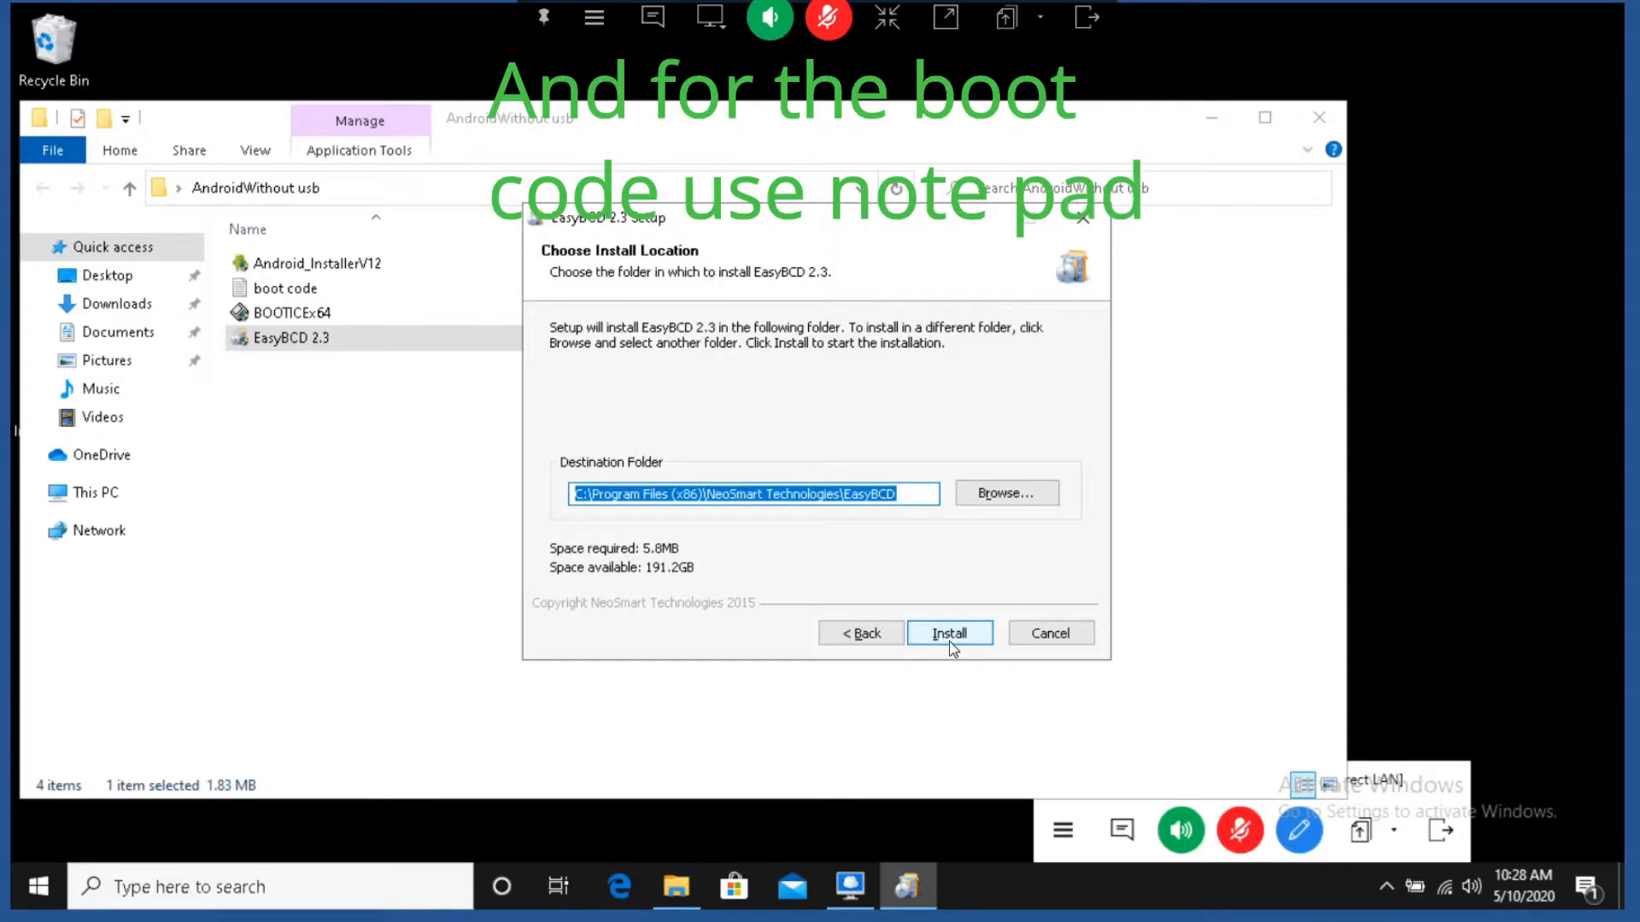
left_click(947, 639)
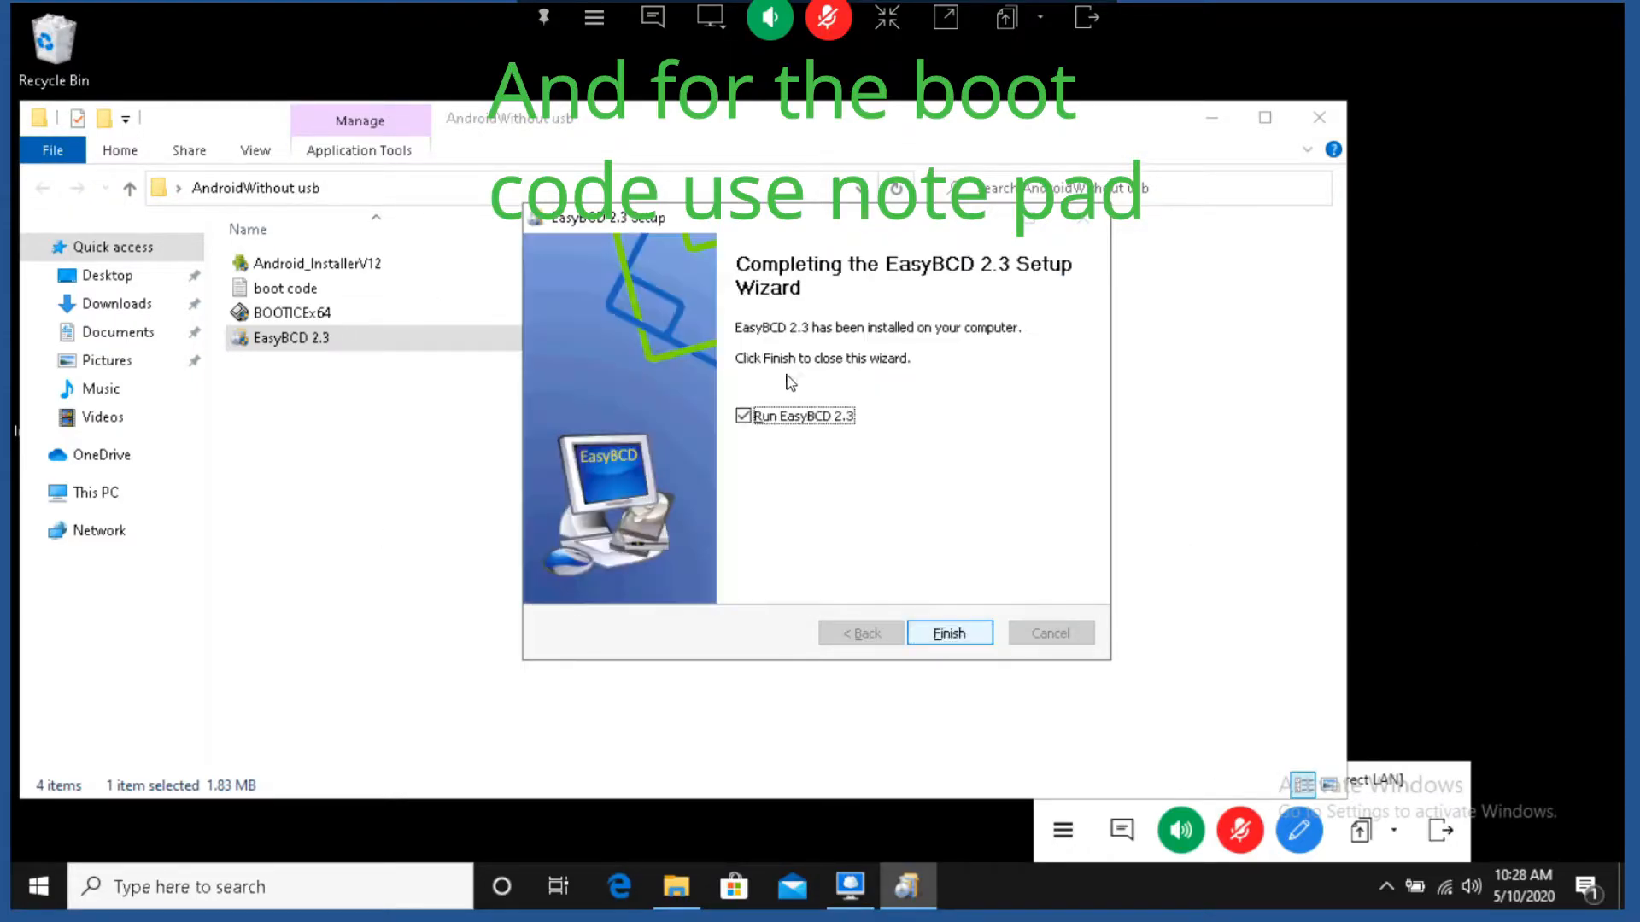
left_click(956, 628)
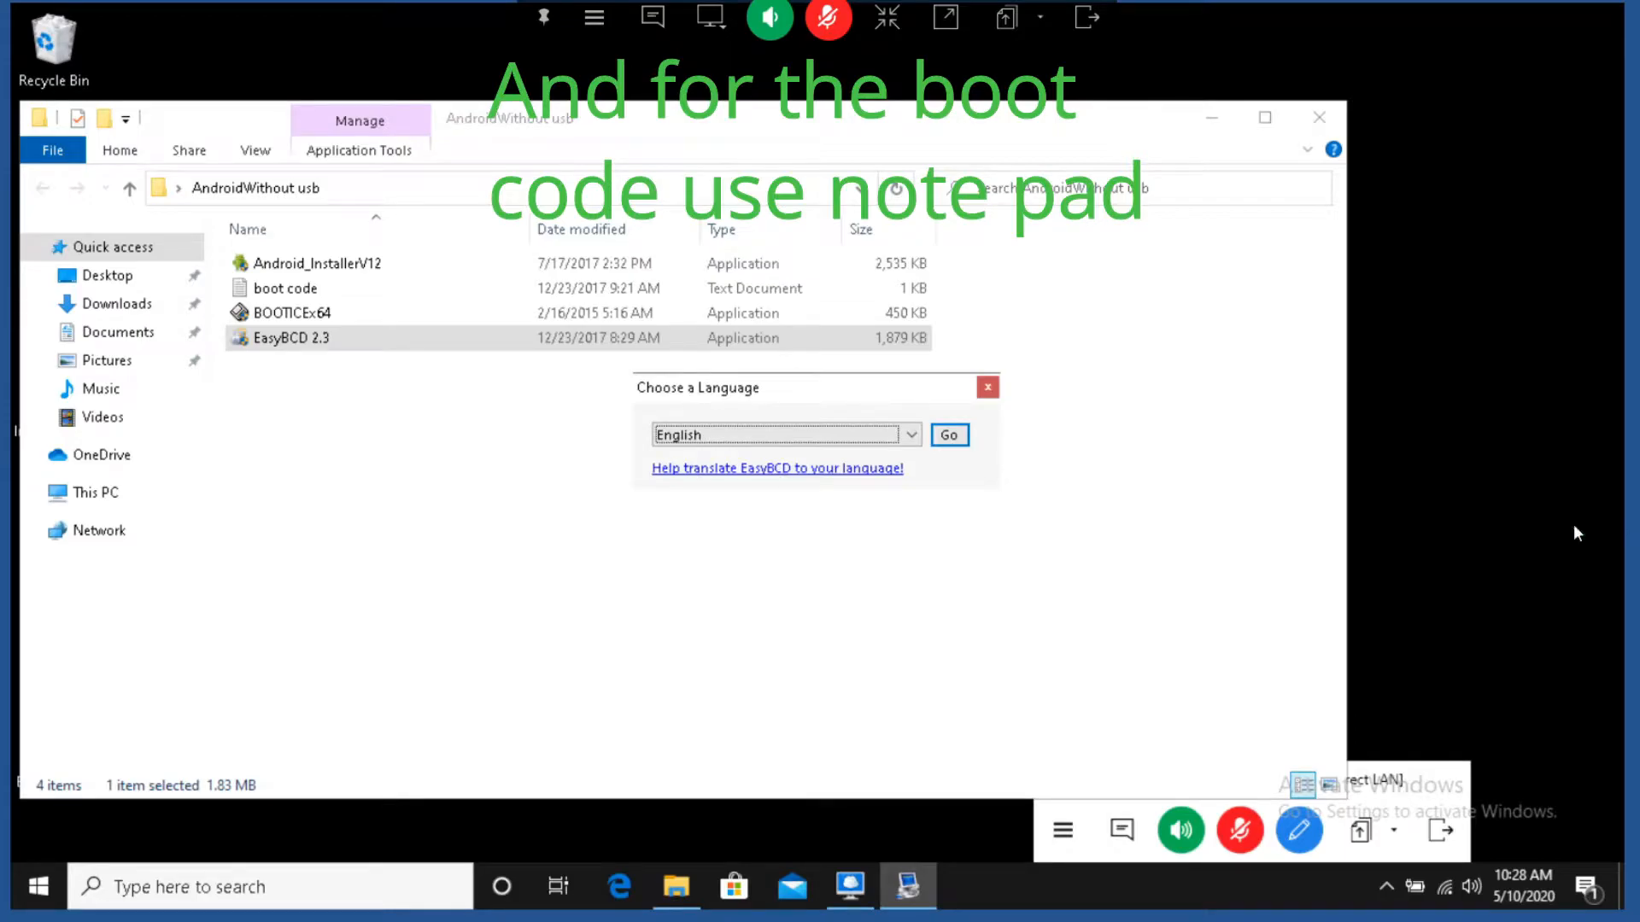
Step: Choose English as the EasyBCD language and accept the Community Edition non-commercial licence notice
left_click(955, 437)
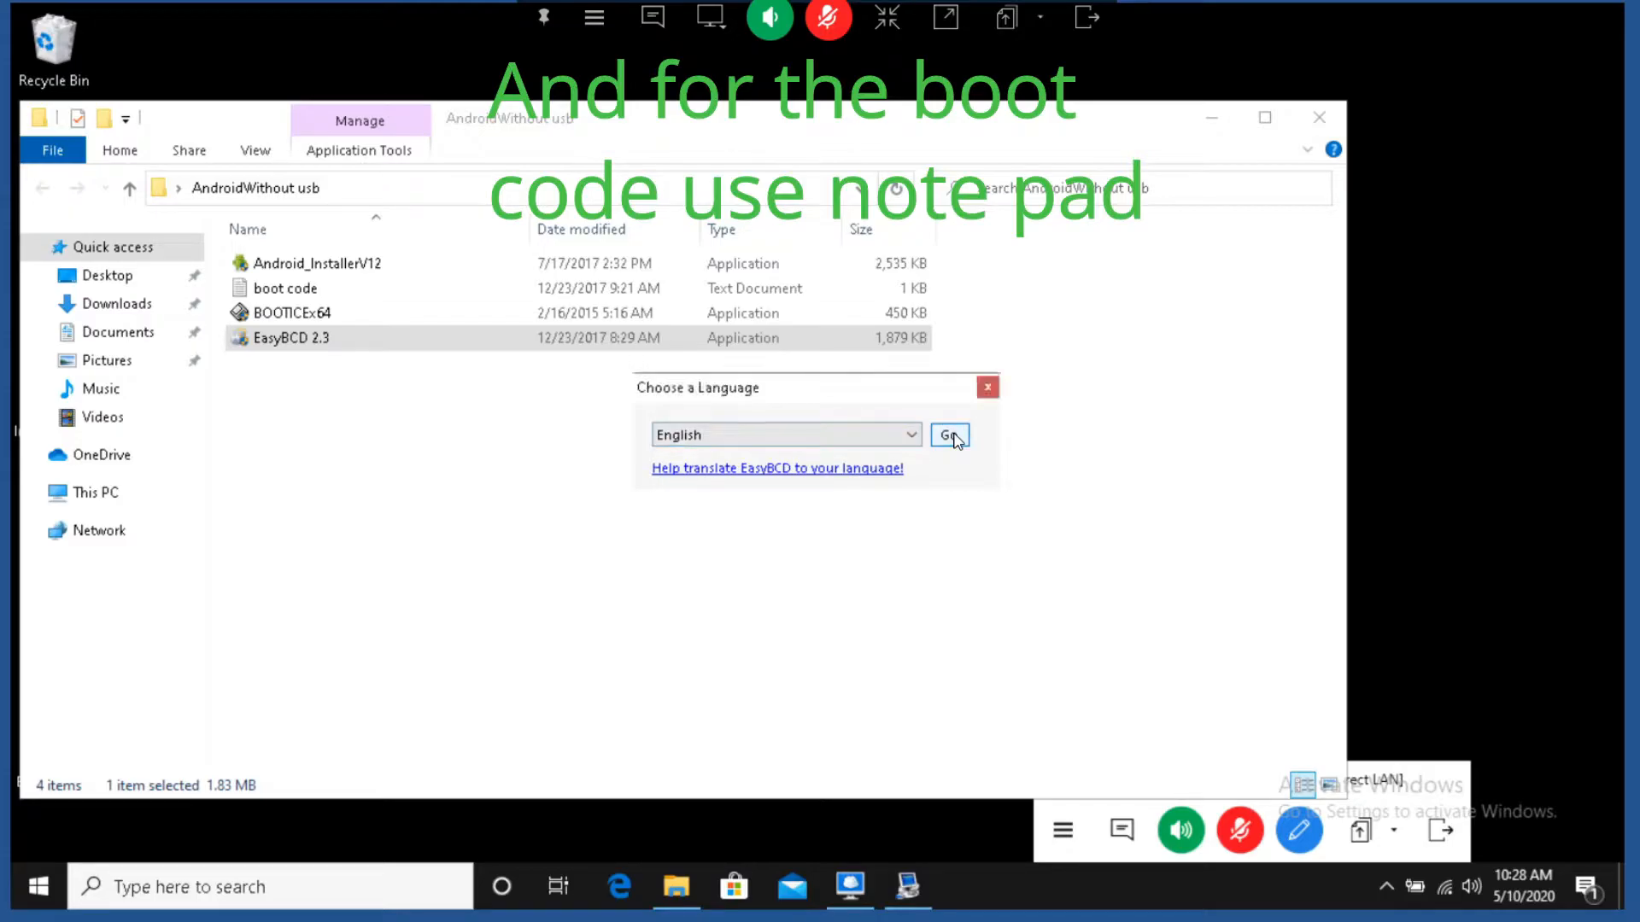
left_click(951, 436)
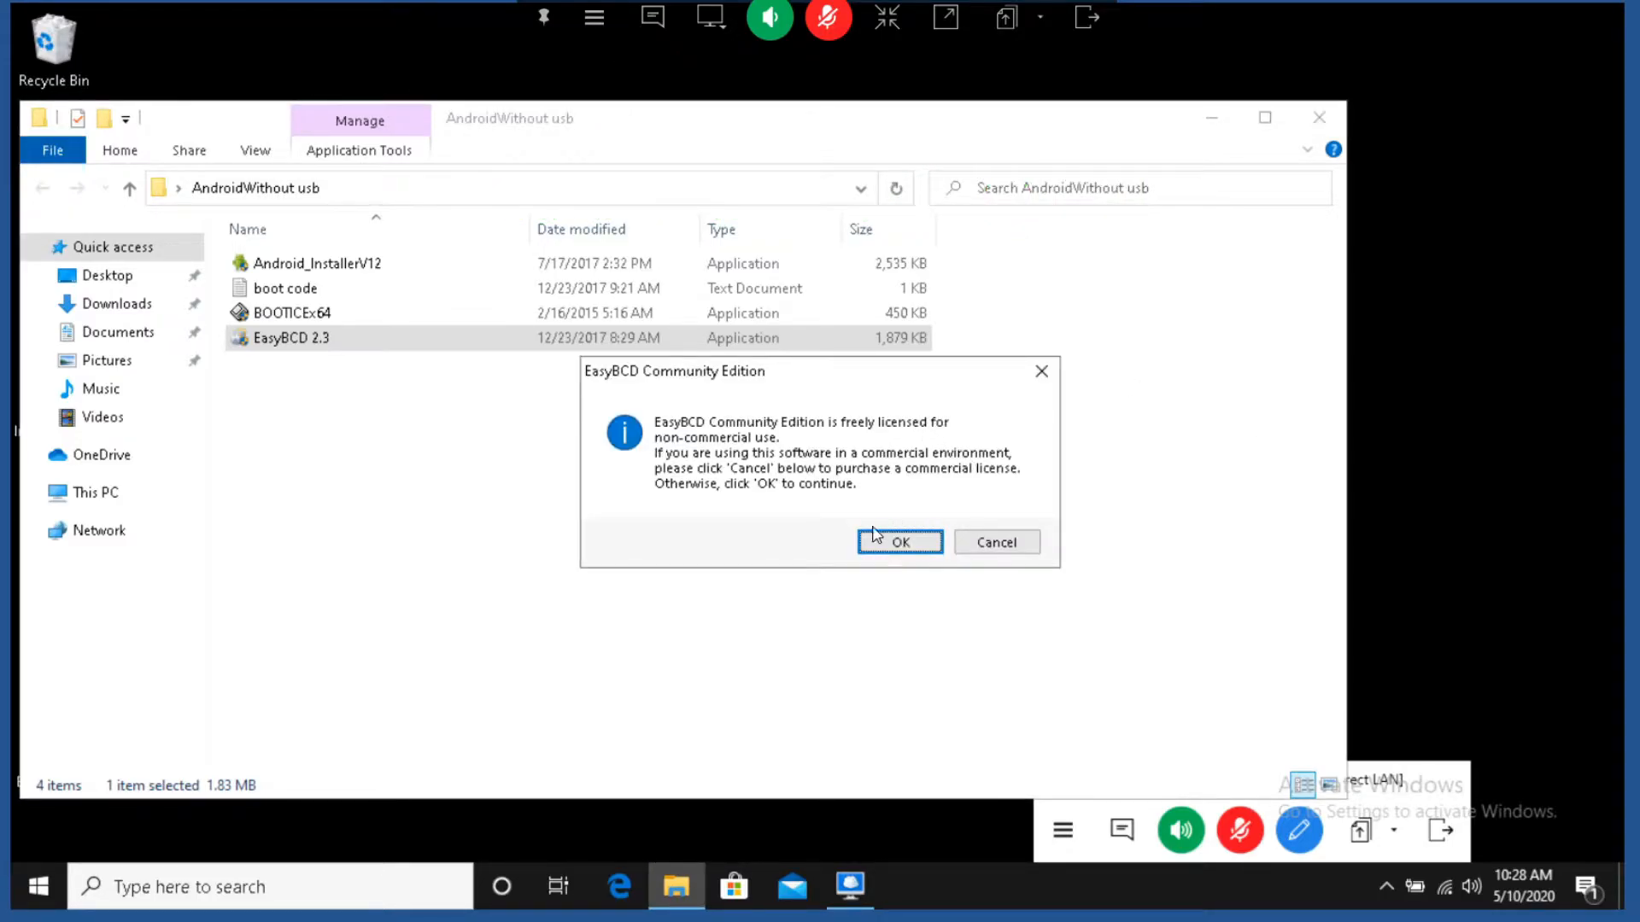
left_click(887, 543)
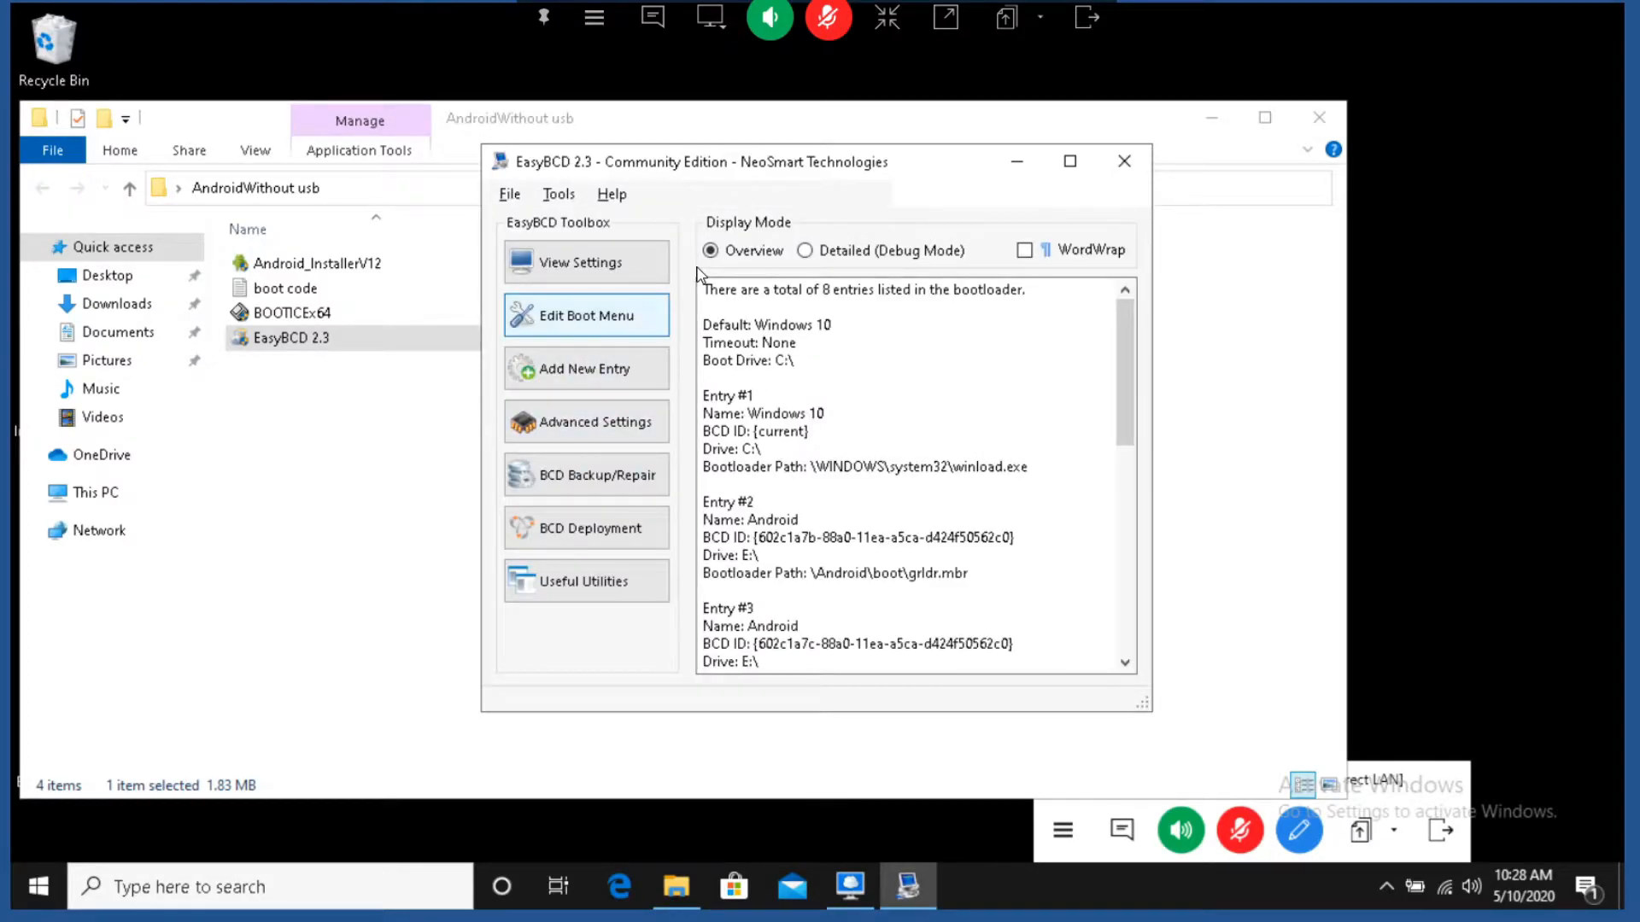
Step: Delete all the Android entries from the boot menu, keeping only the Windows 10 entry
left_click(587, 316)
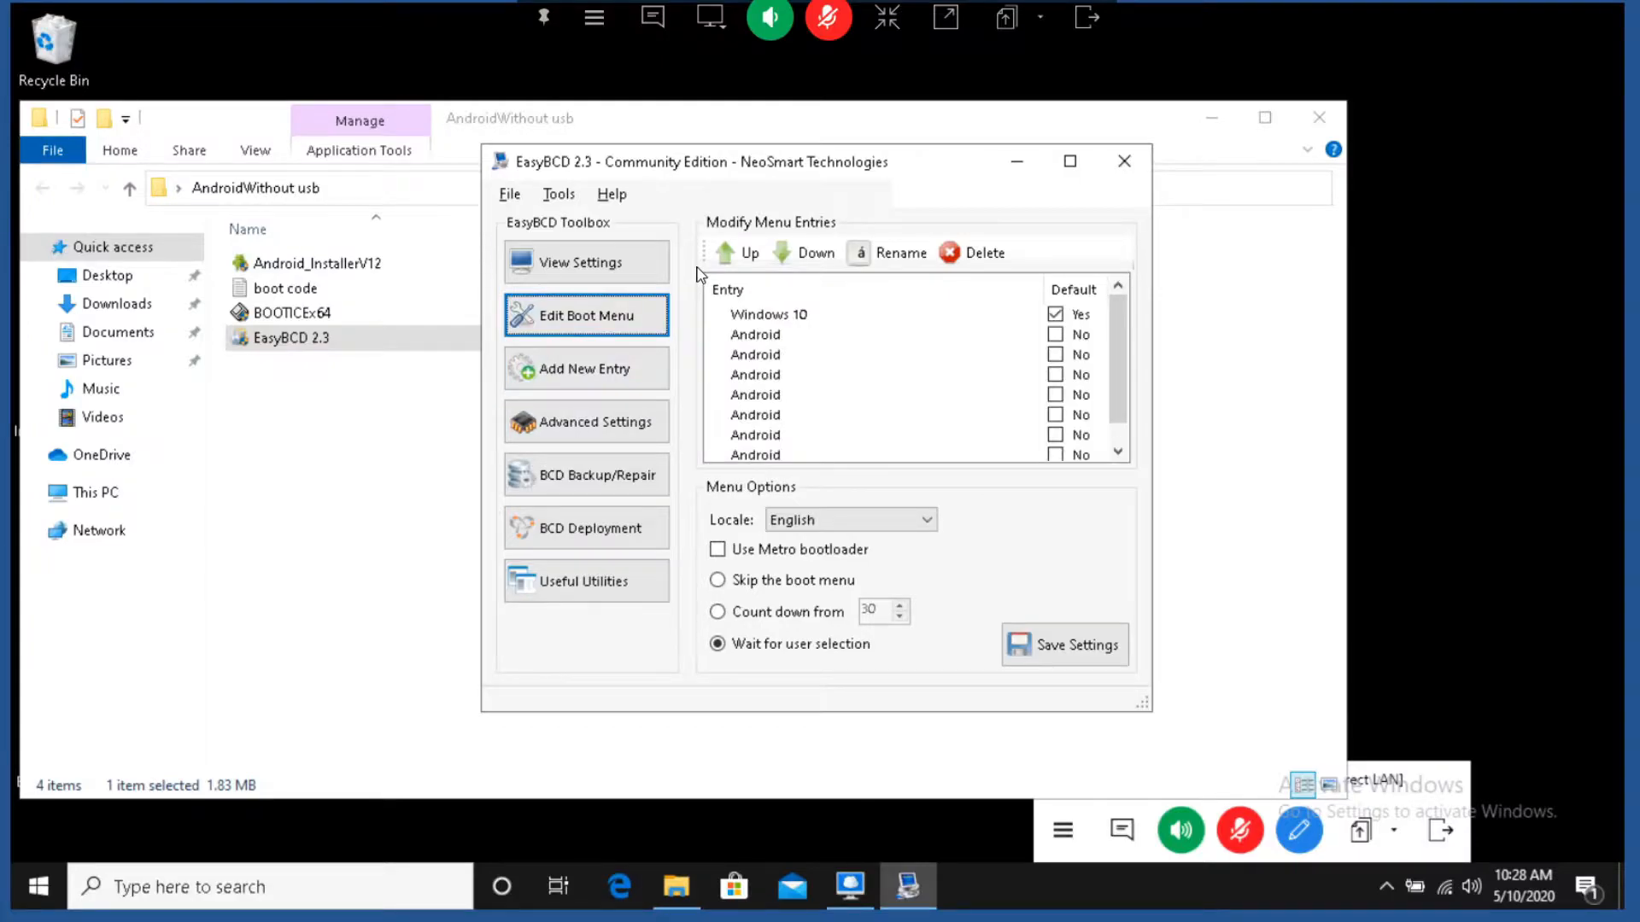
left_click(755, 335)
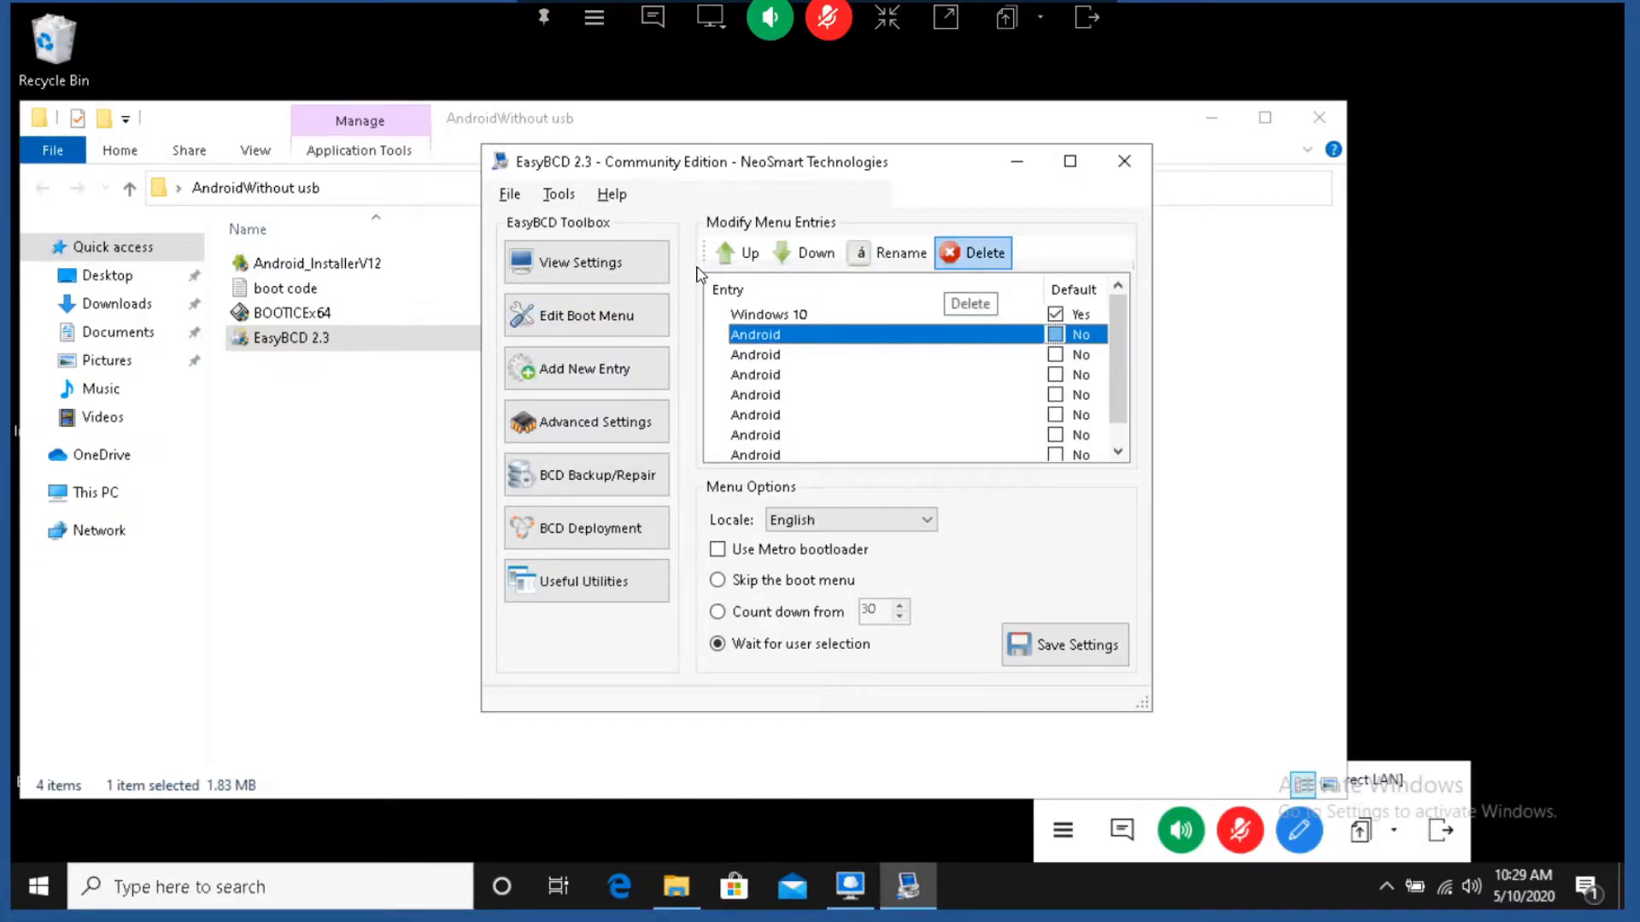
left_click(974, 253)
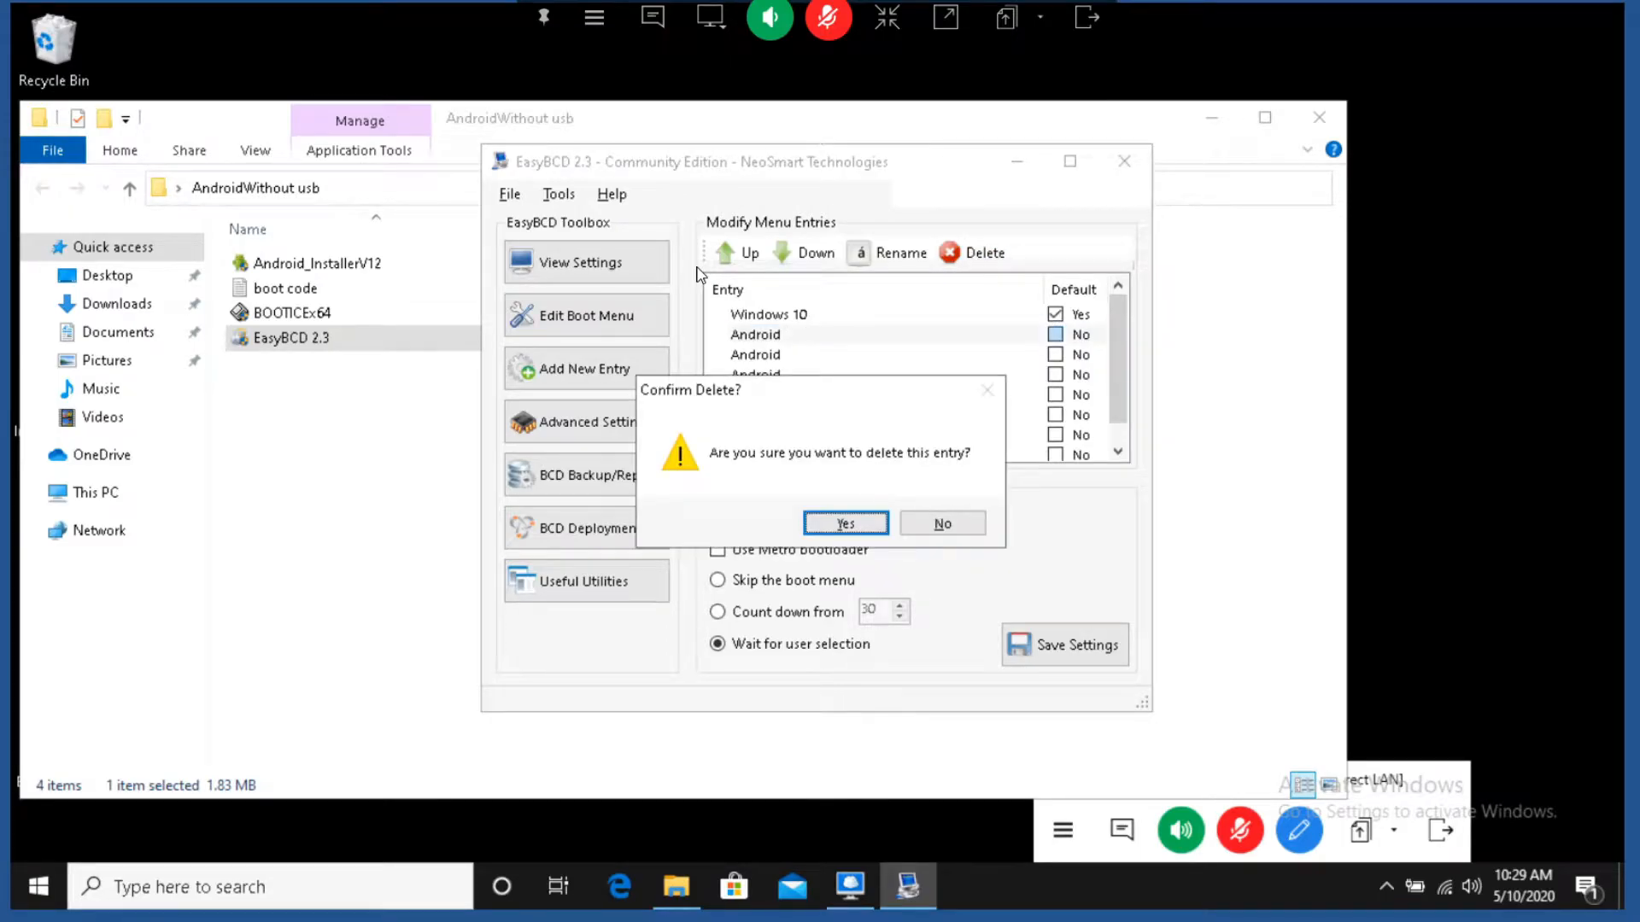
key("Return")
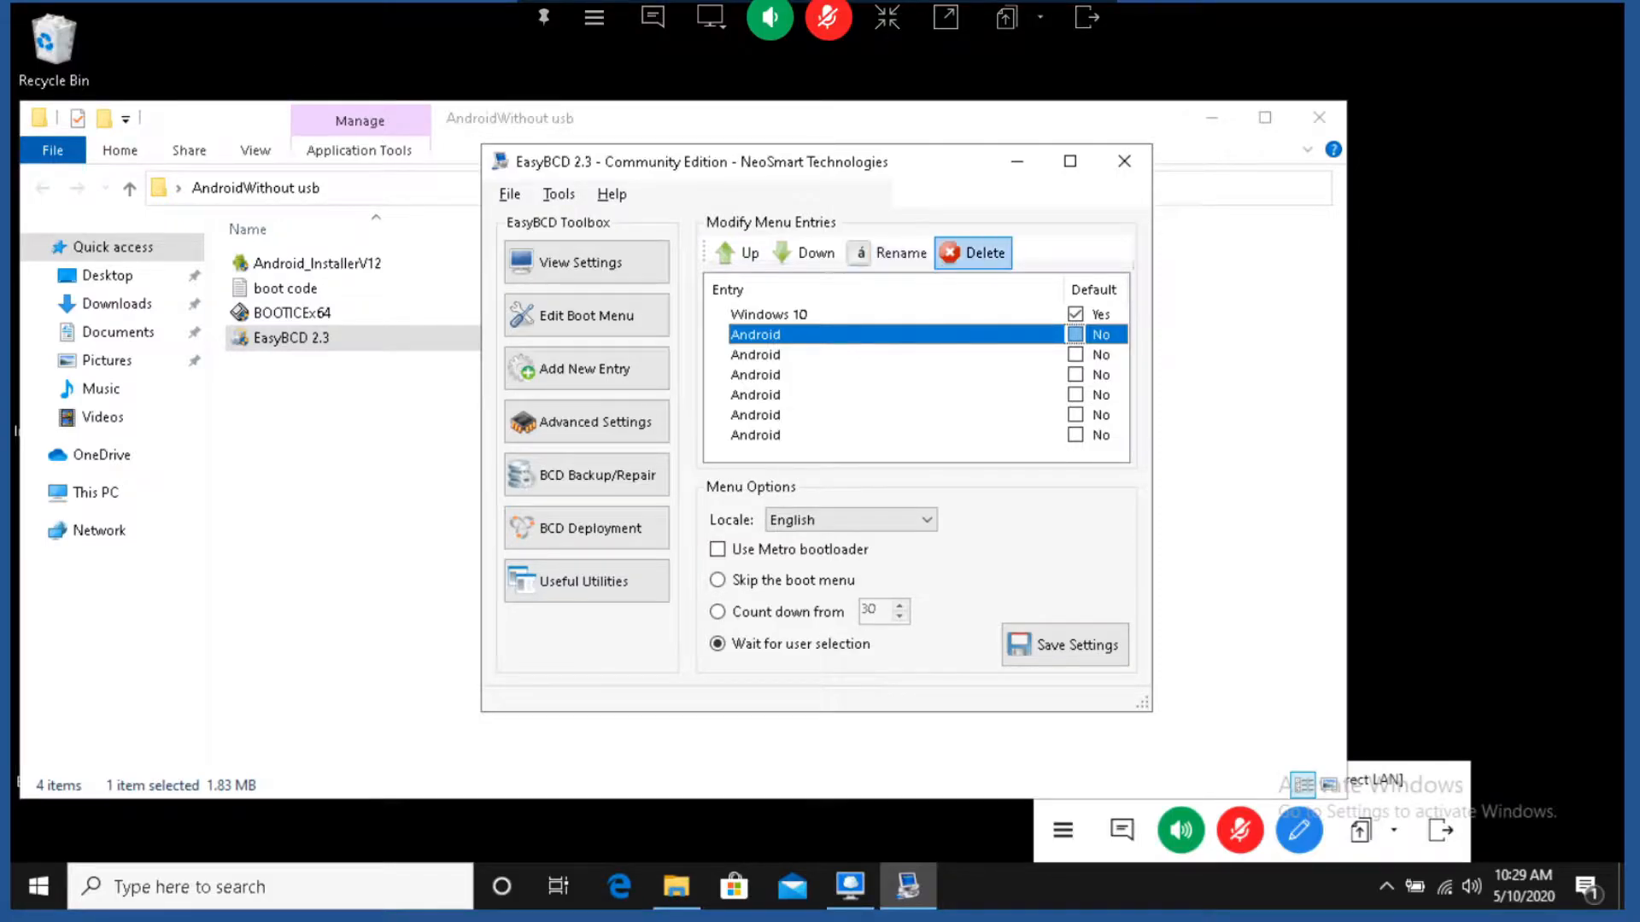
left_click(973, 253)
left_click(846, 524)
left_click(974, 253)
left_click(845, 524)
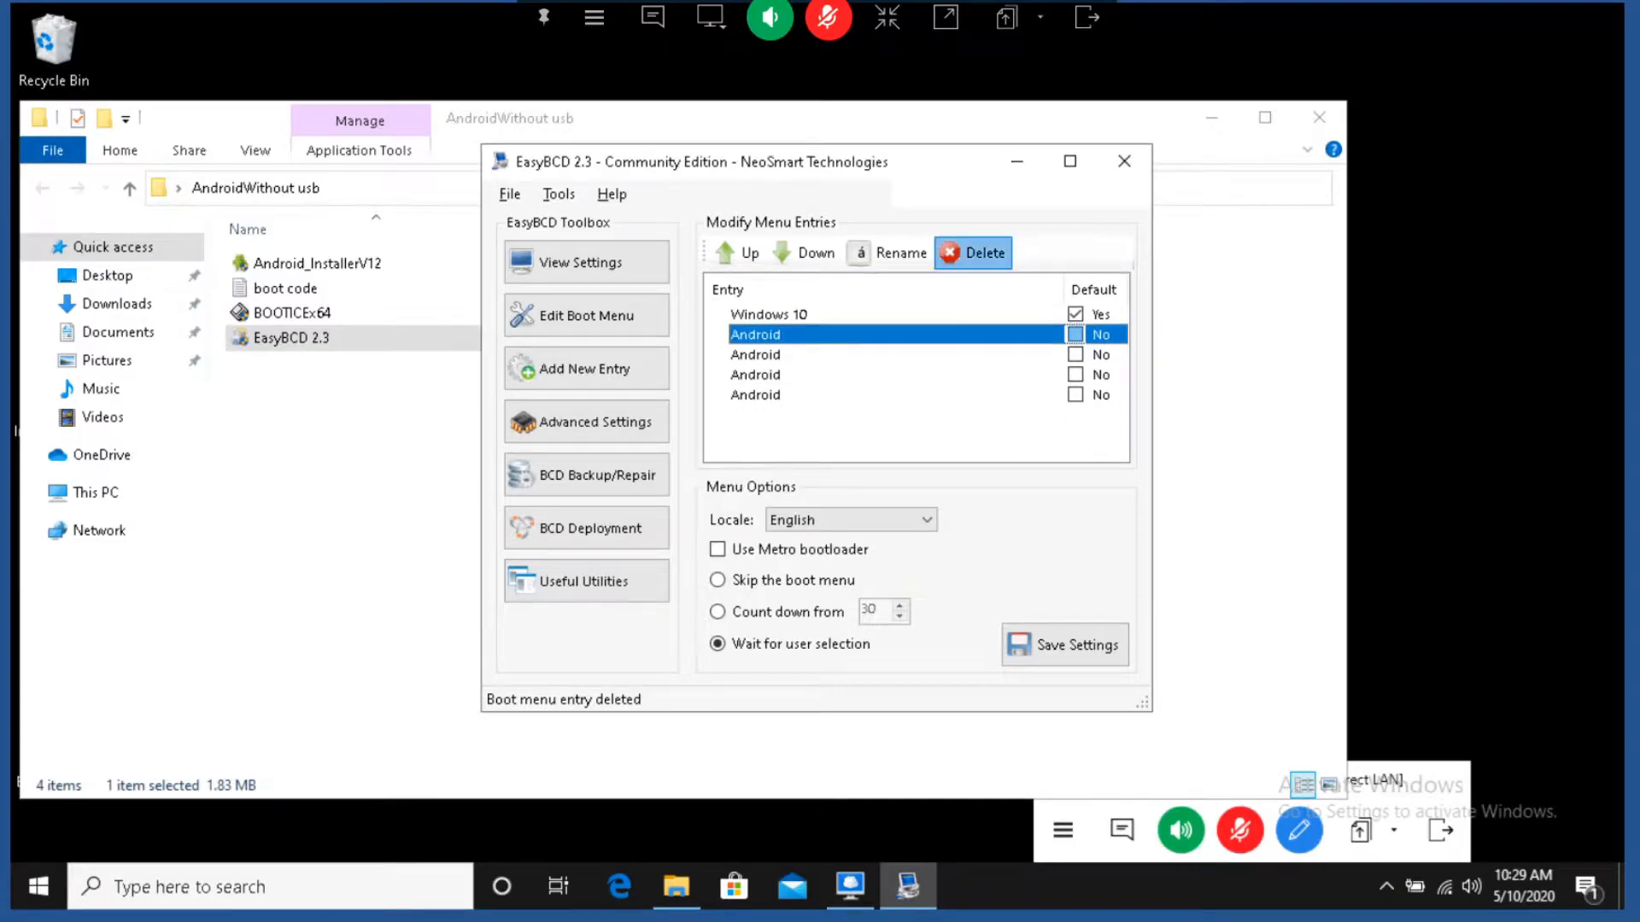
left_click(974, 253)
left_click(846, 523)
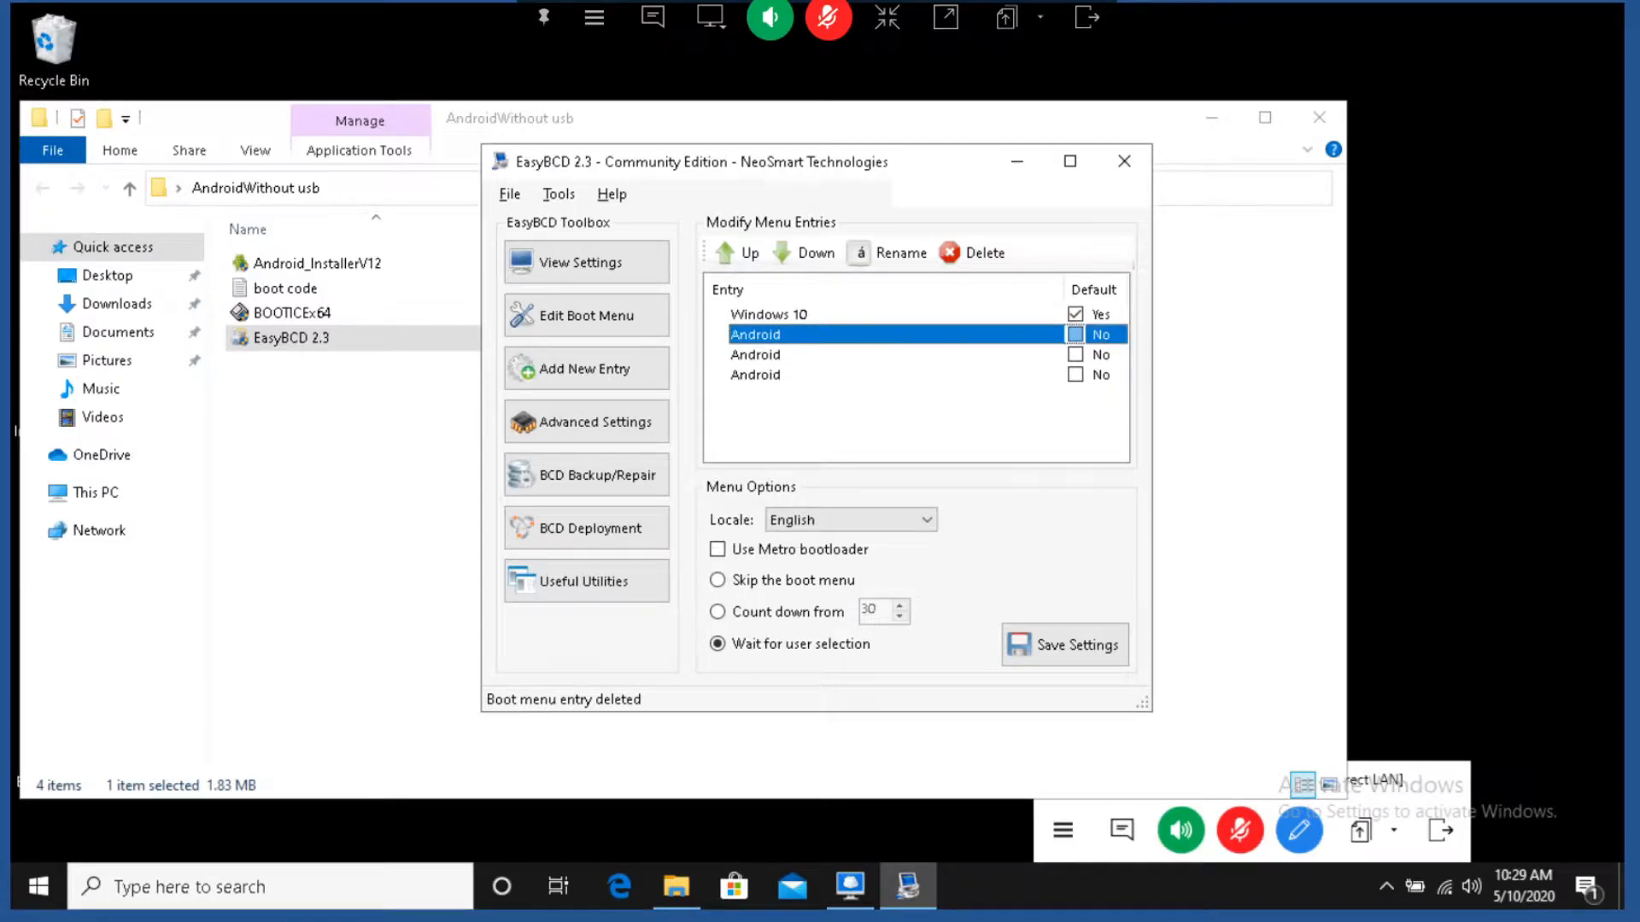
left_click(974, 253)
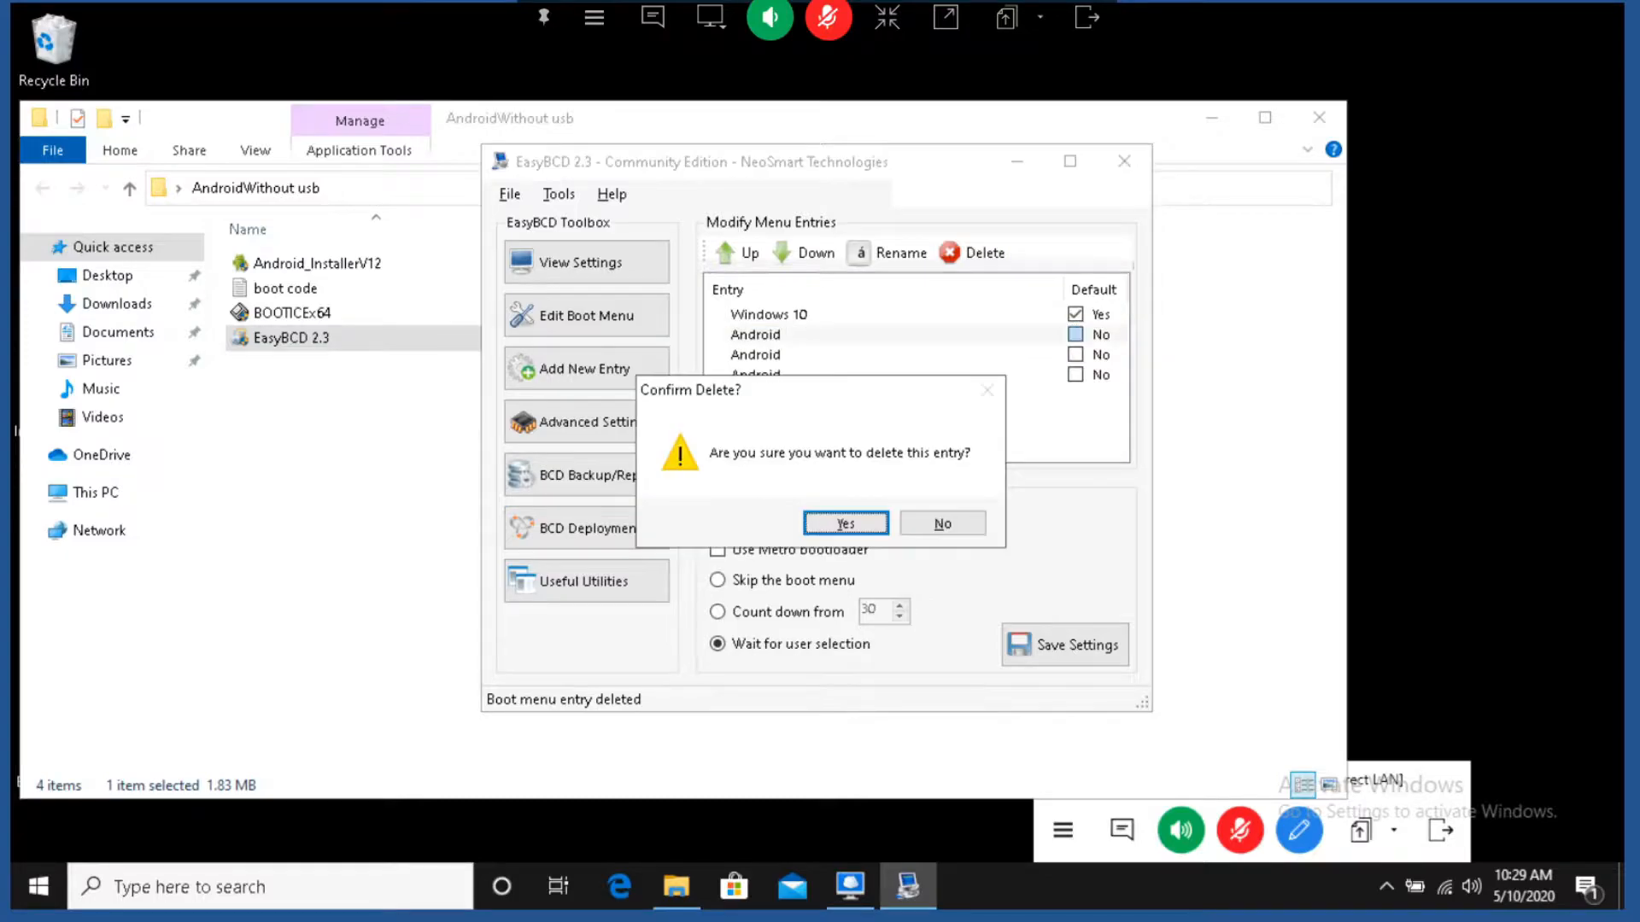
left_click(846, 524)
left_click(974, 253)
left_click(846, 523)
left_click(973, 252)
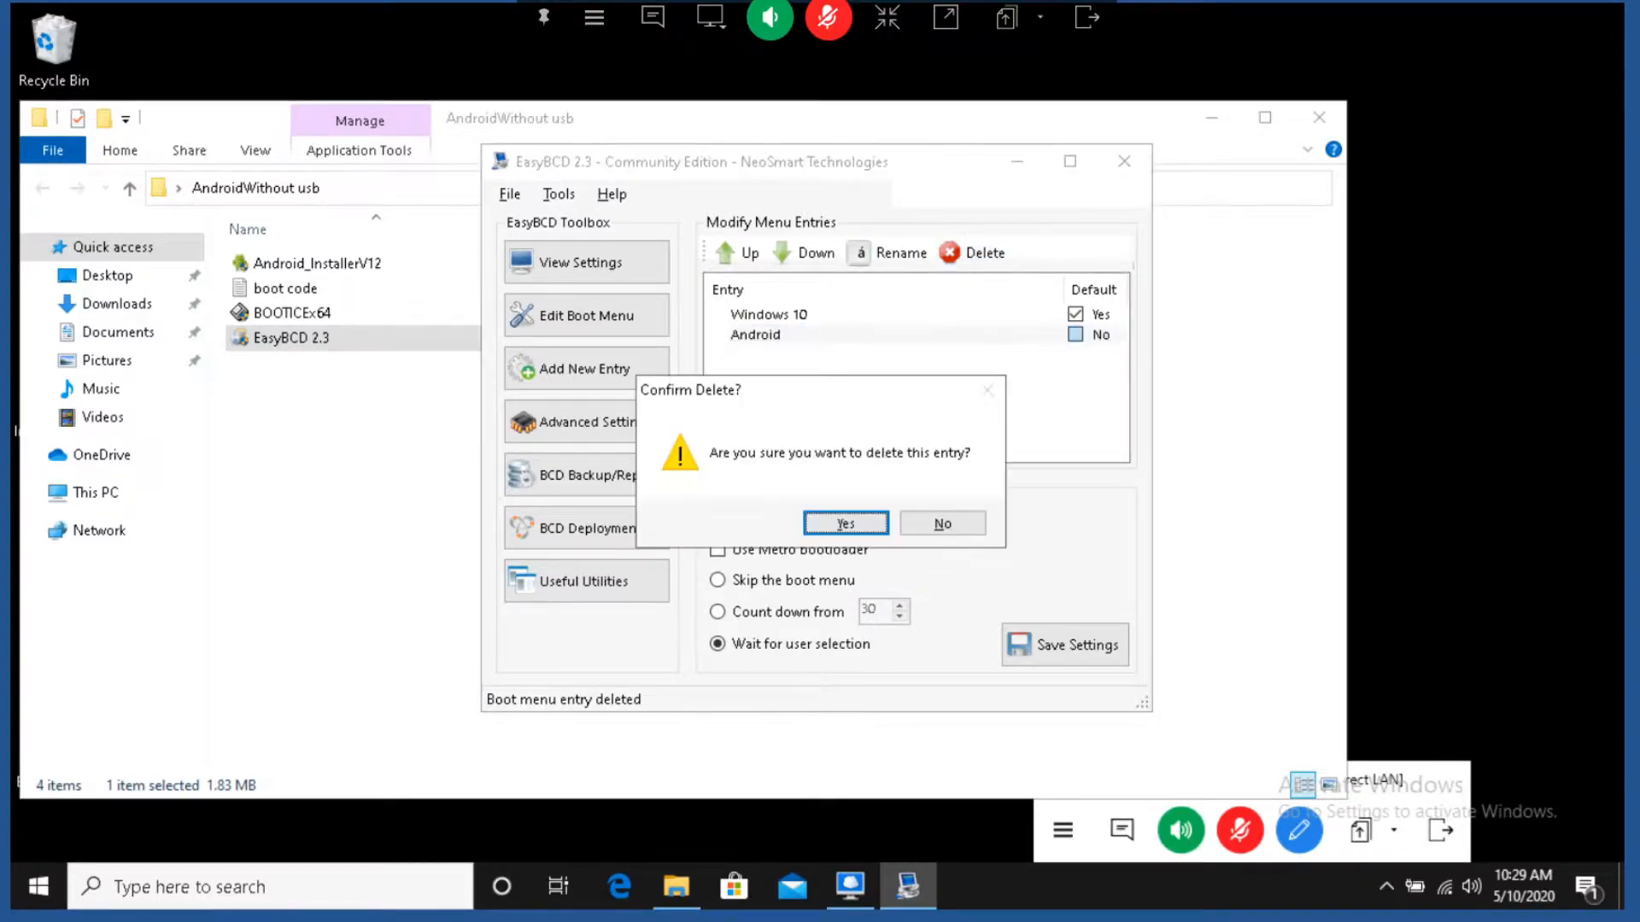
left_click(846, 521)
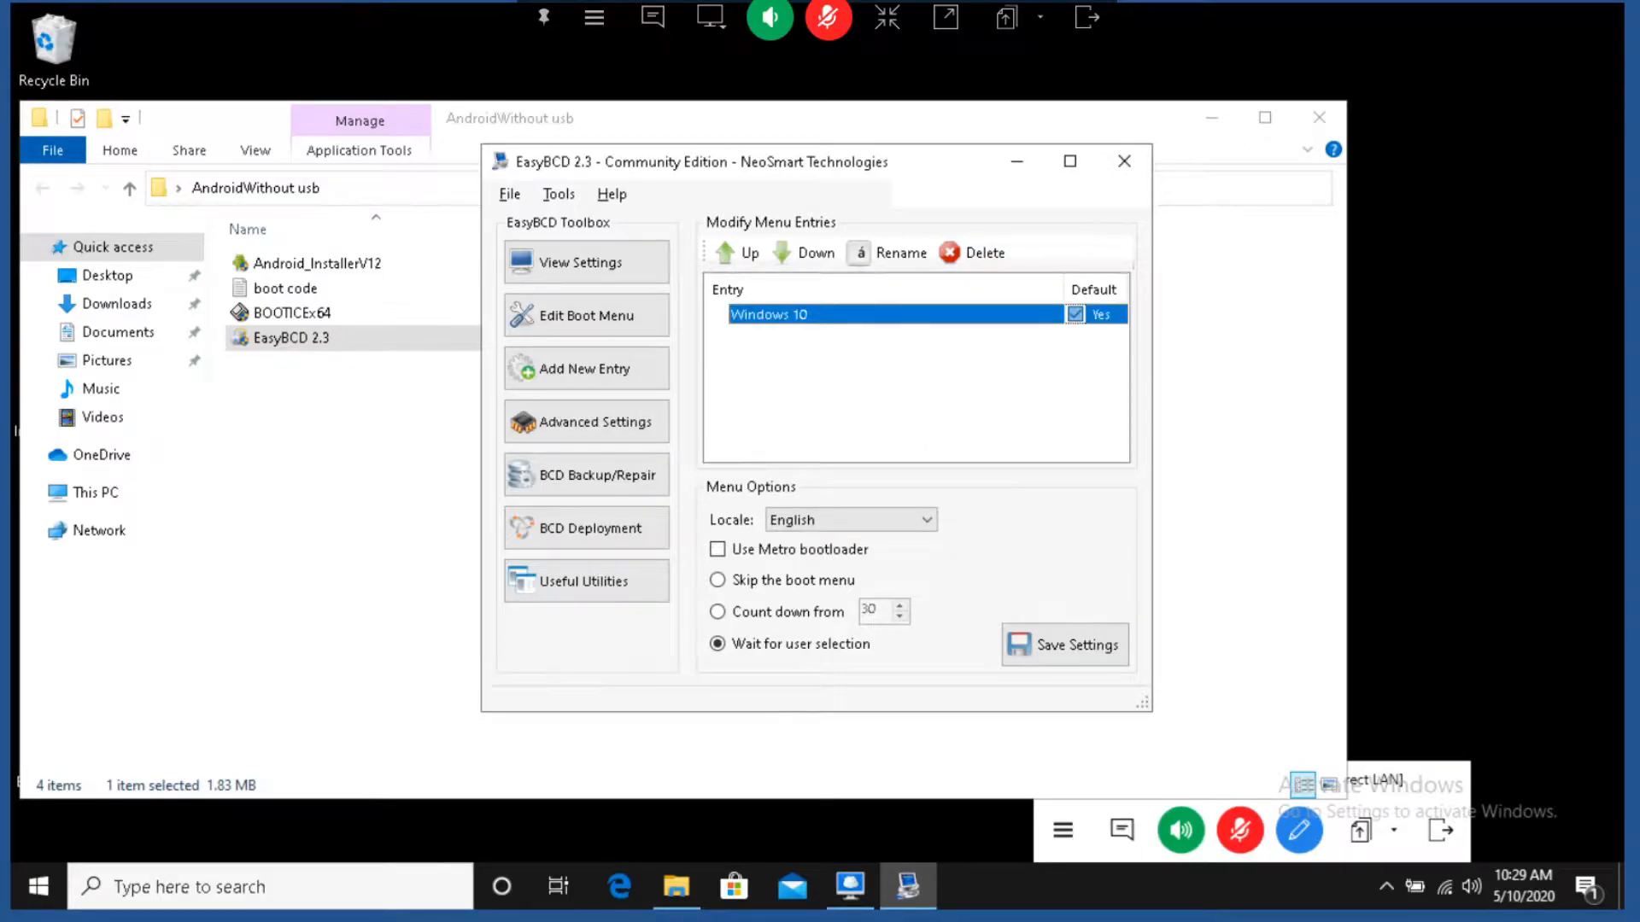
left_click_drag(1551, 277, 1516, 512)
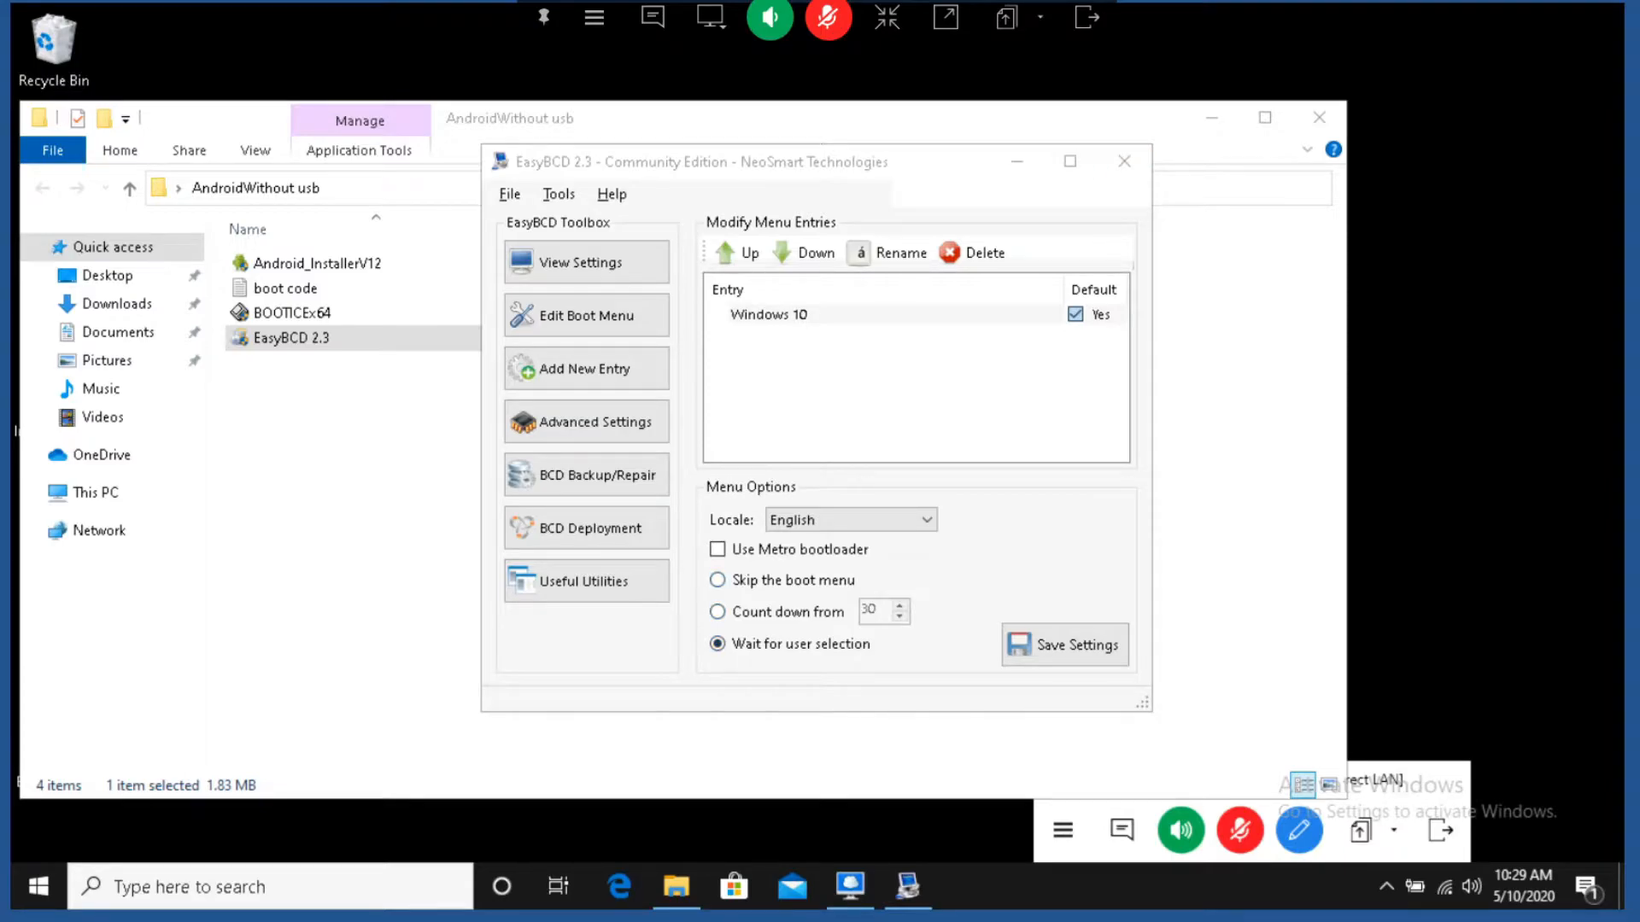
left_click(717, 549)
left_click(717, 549)
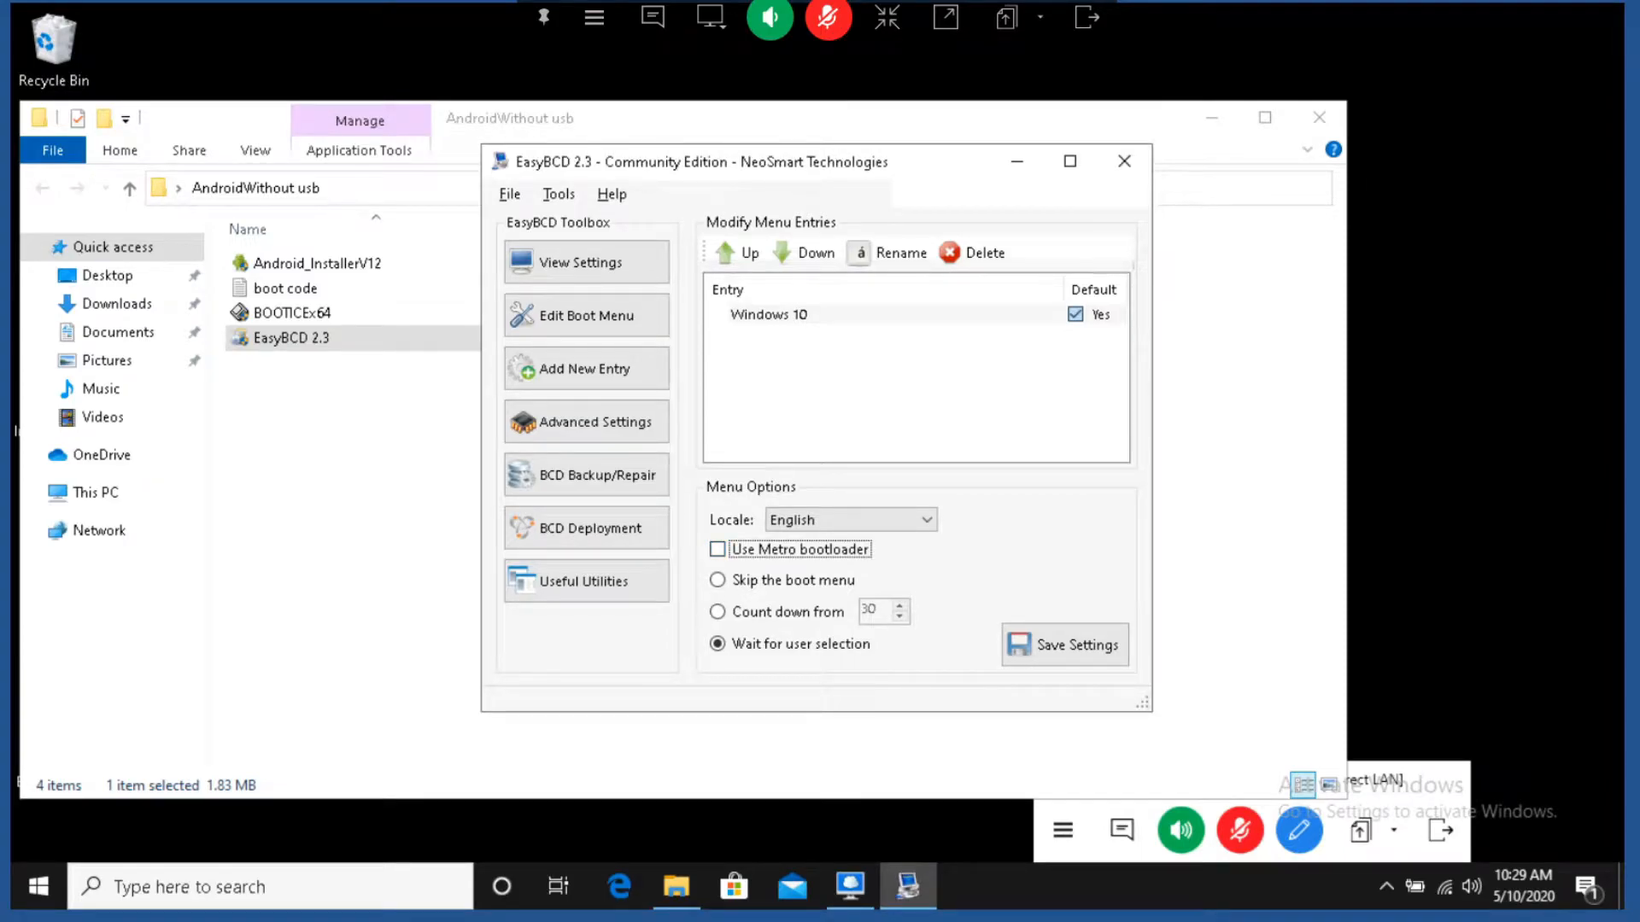
left_click(718, 580)
left_click(717, 644)
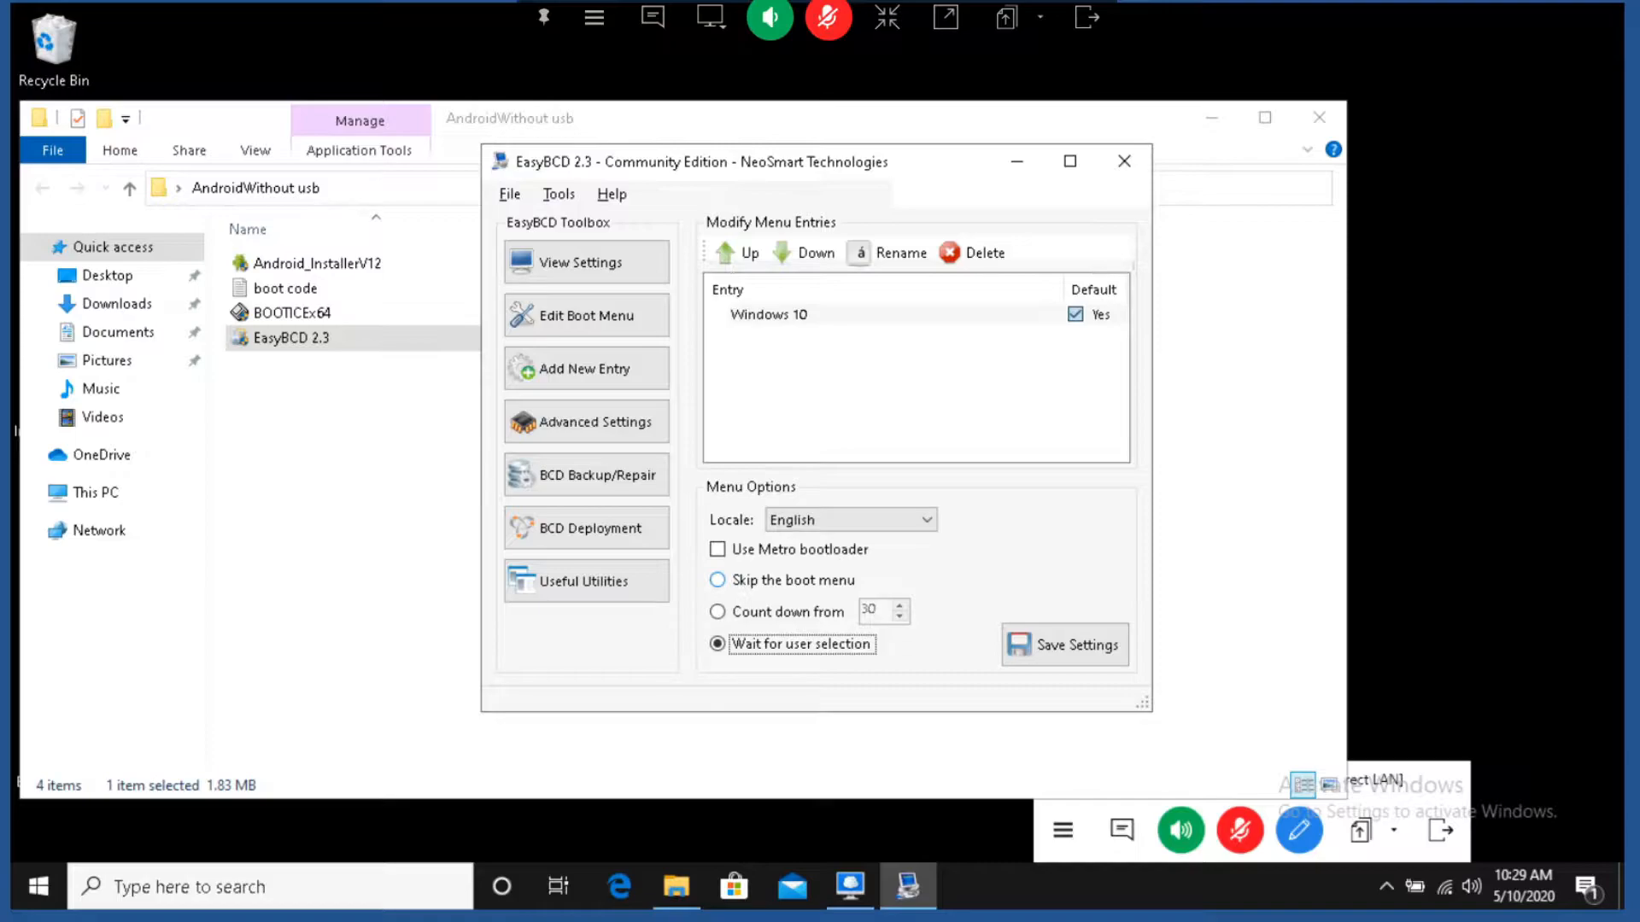
left_click(717, 549)
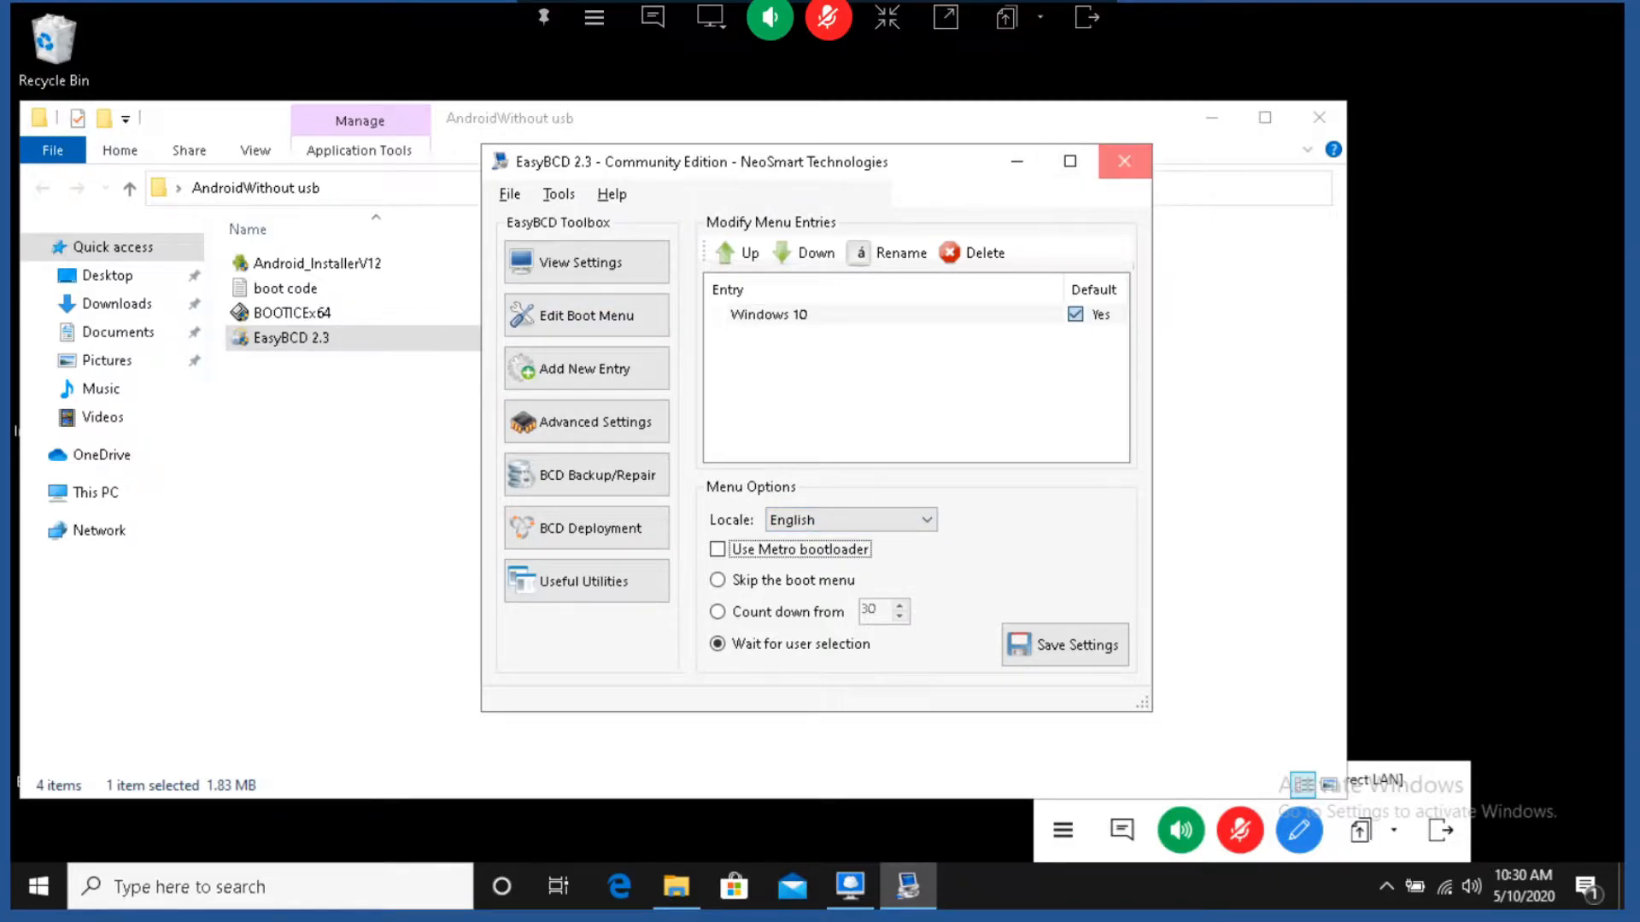
Step: Close EasyBCD and launch Android_InstallerV12 from the AndroidWithout usb folder
left_click(1124, 161)
left_click_drag(843, 410, 674, 530)
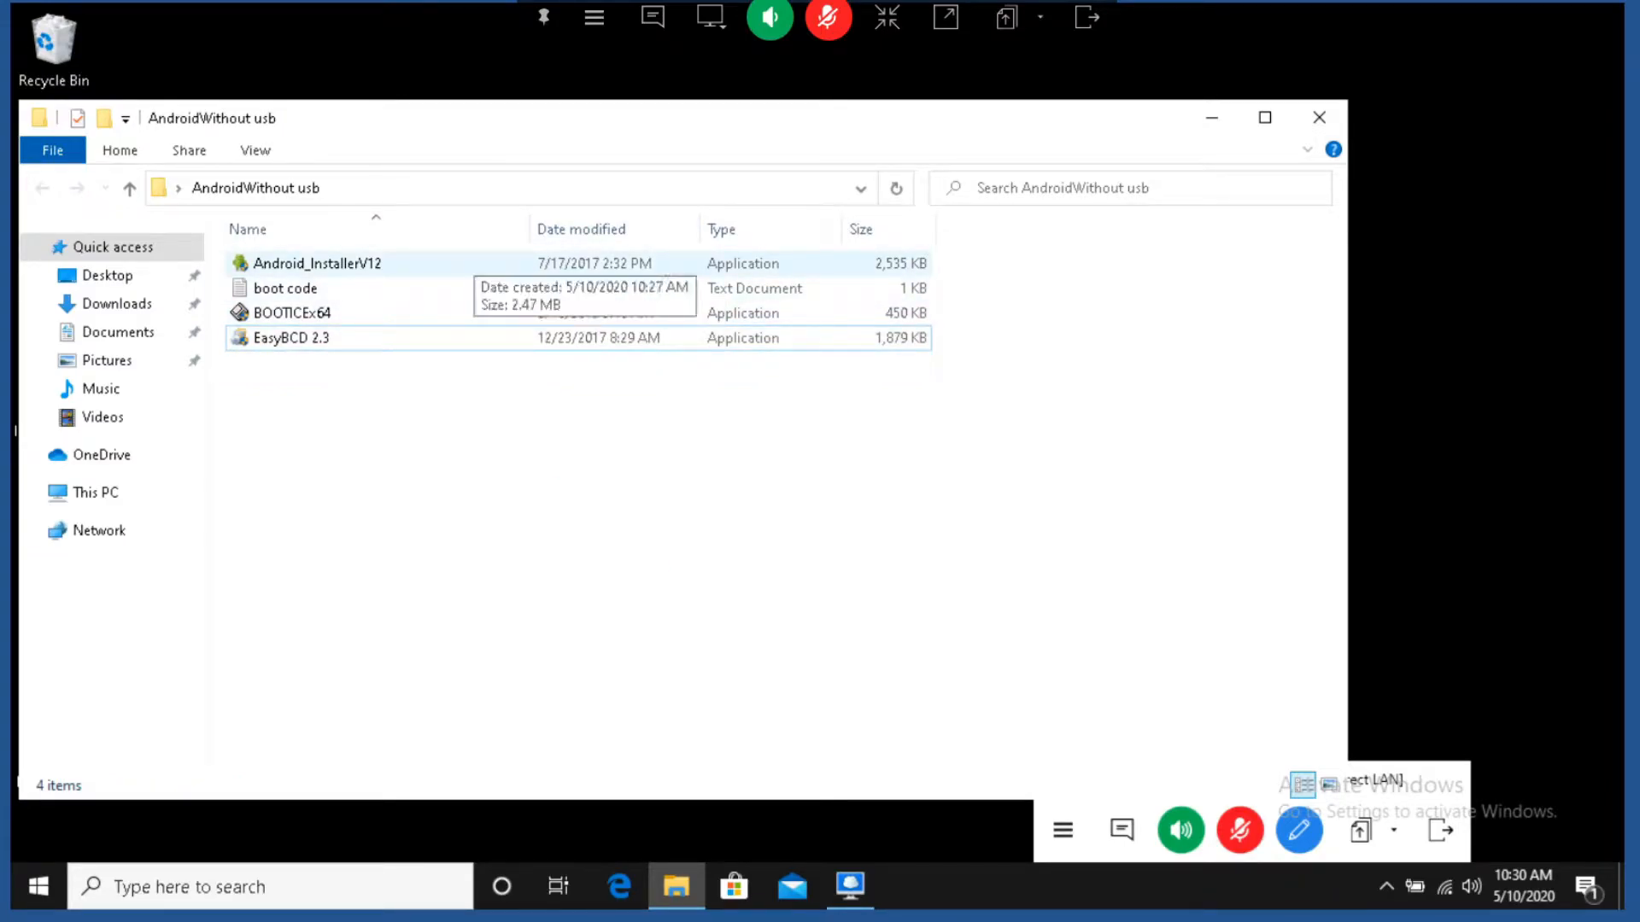
left_click(465, 263)
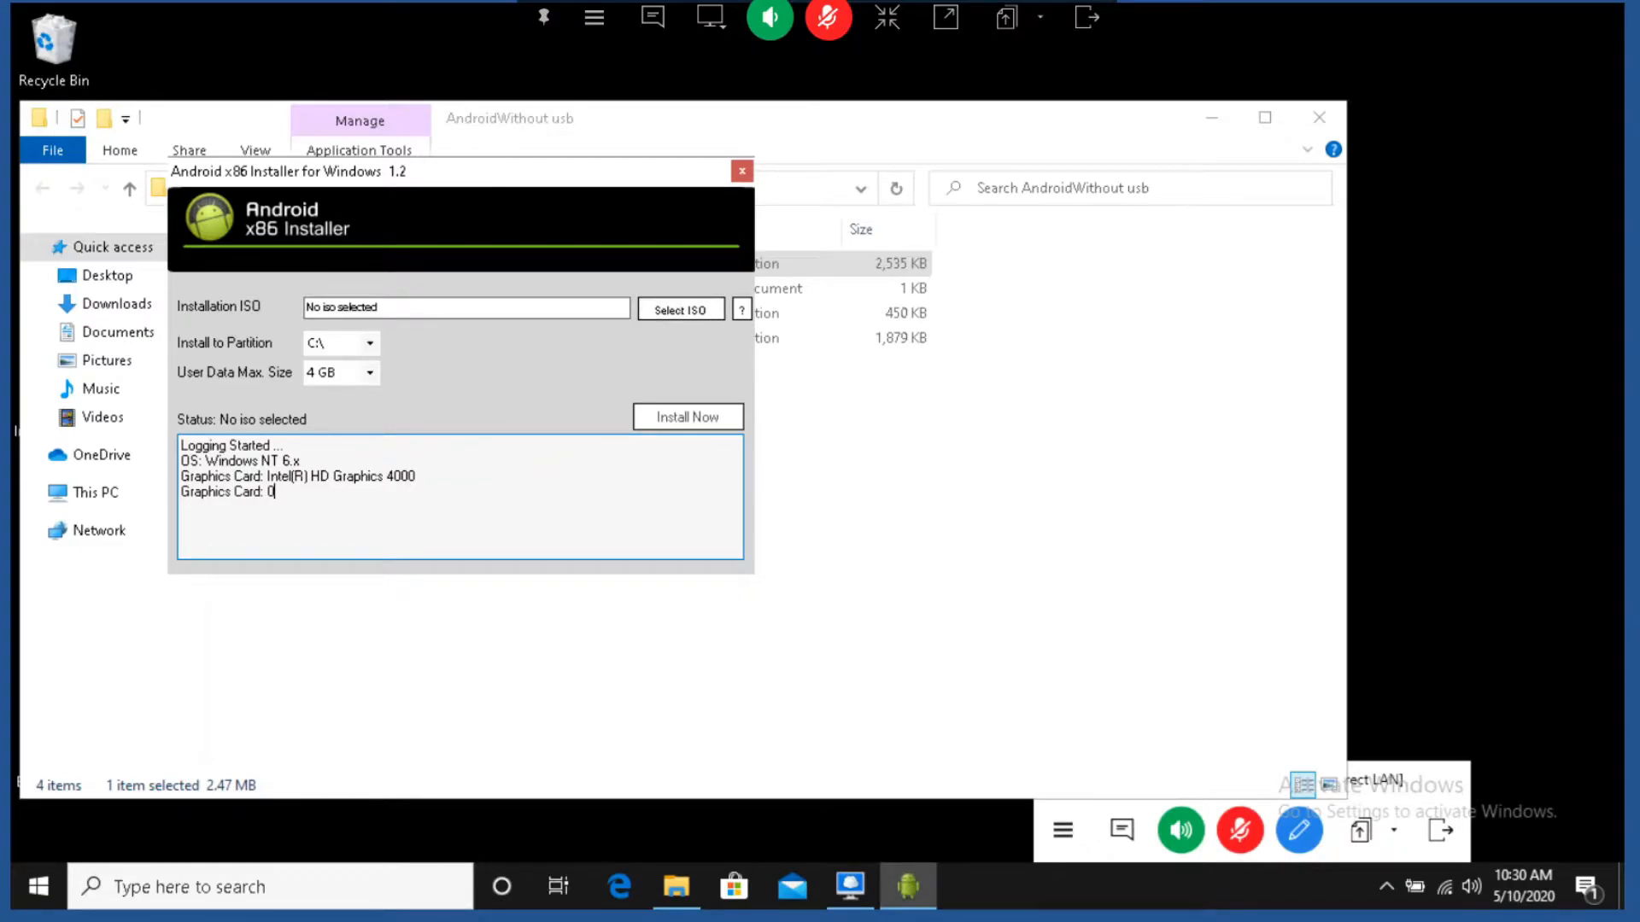
Step: Set the install partition to D:\, check the AndroidTV drive letter in This PC, and set the user data maximum size to 32 GB
left_click(370, 343)
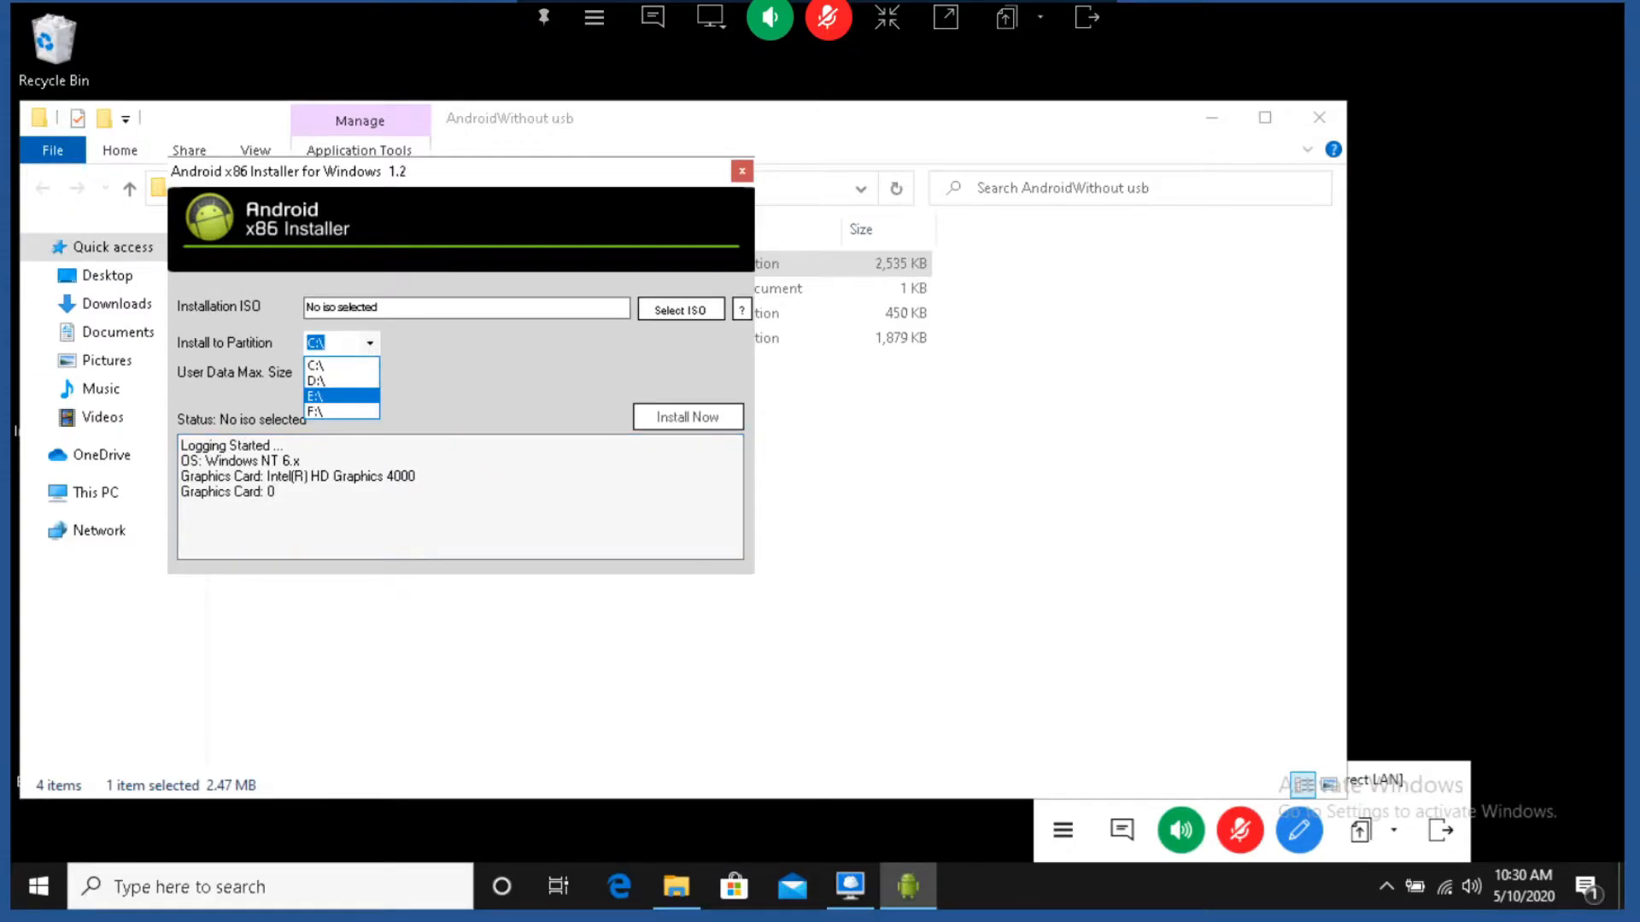
left_click(316, 380)
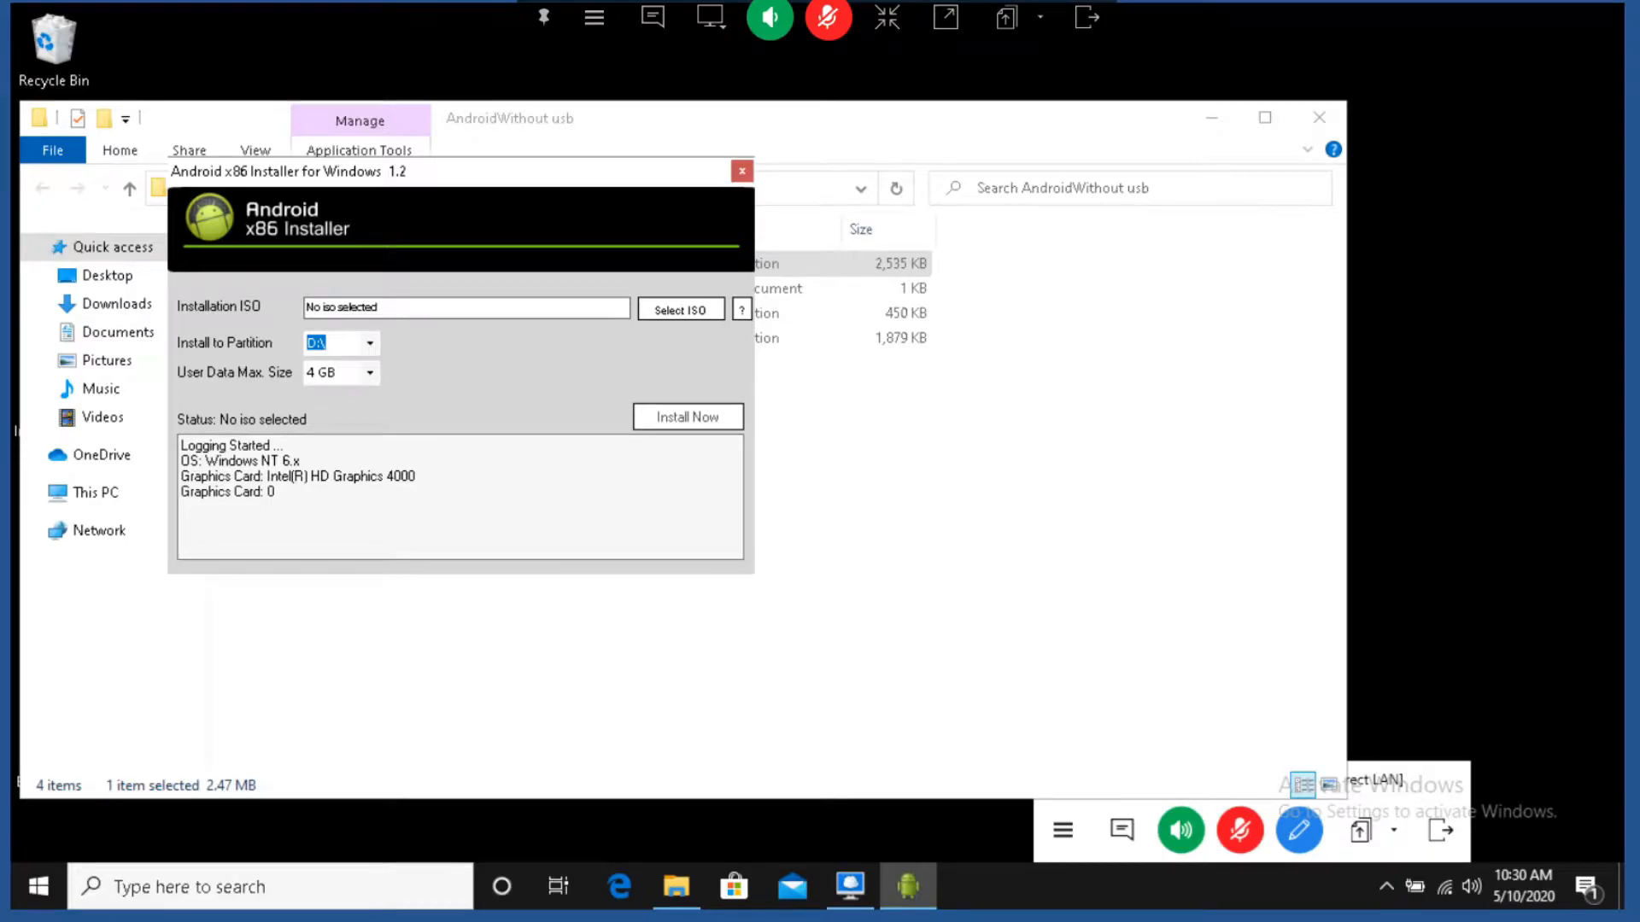
left_click_drag(803, 118, 1093, 116)
left_click(386, 492)
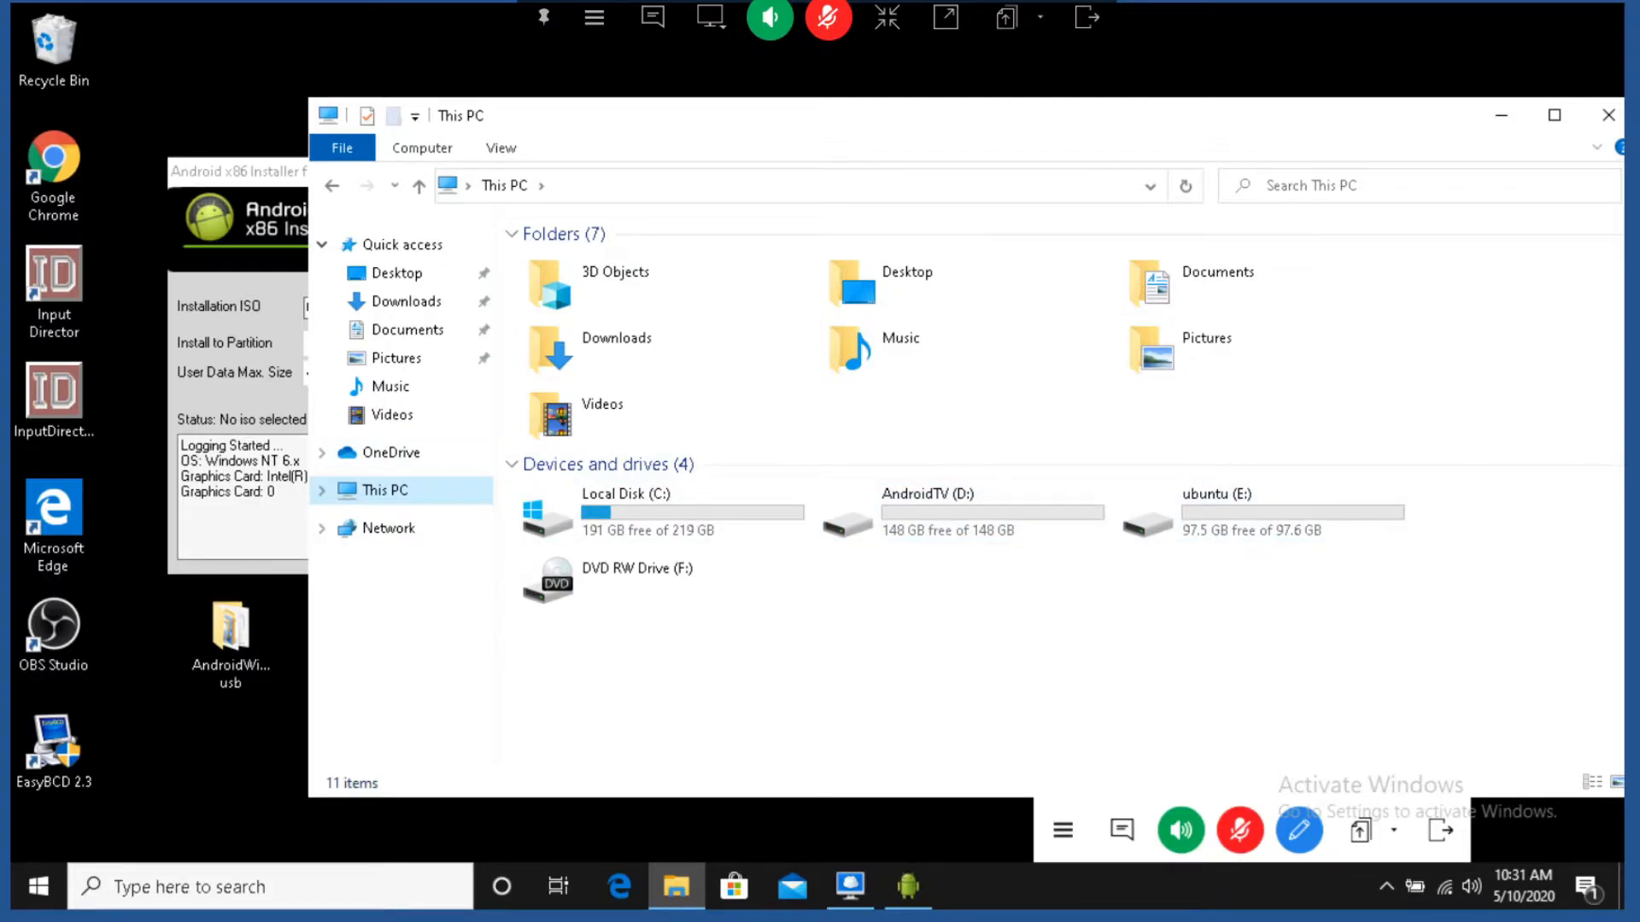
left_click(1501, 115)
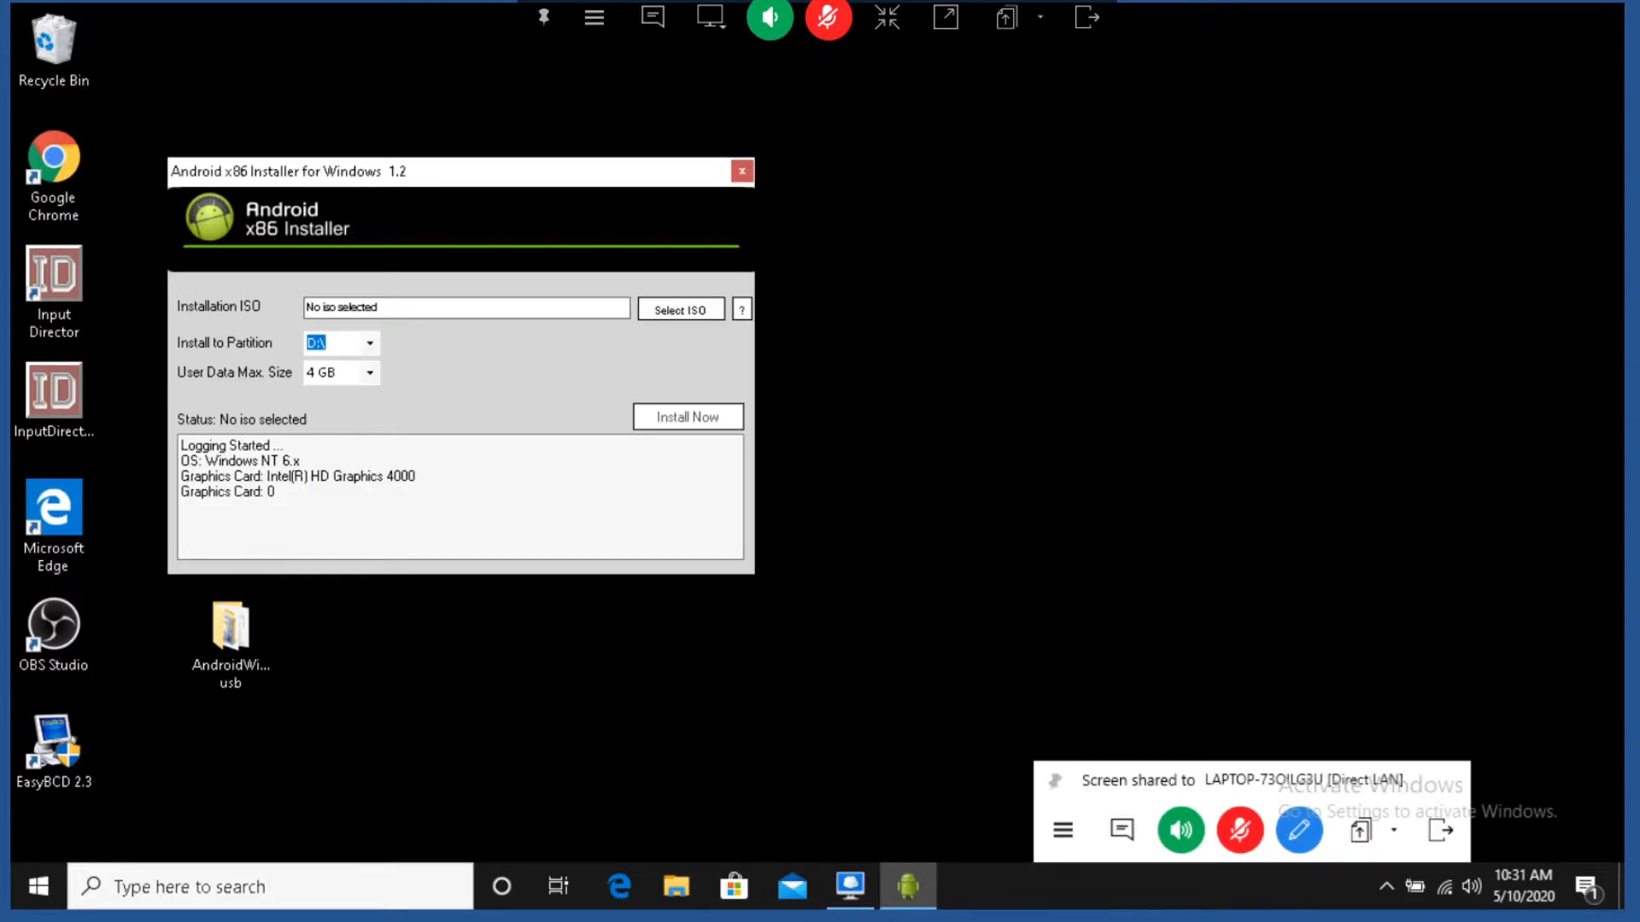
left_click(370, 372)
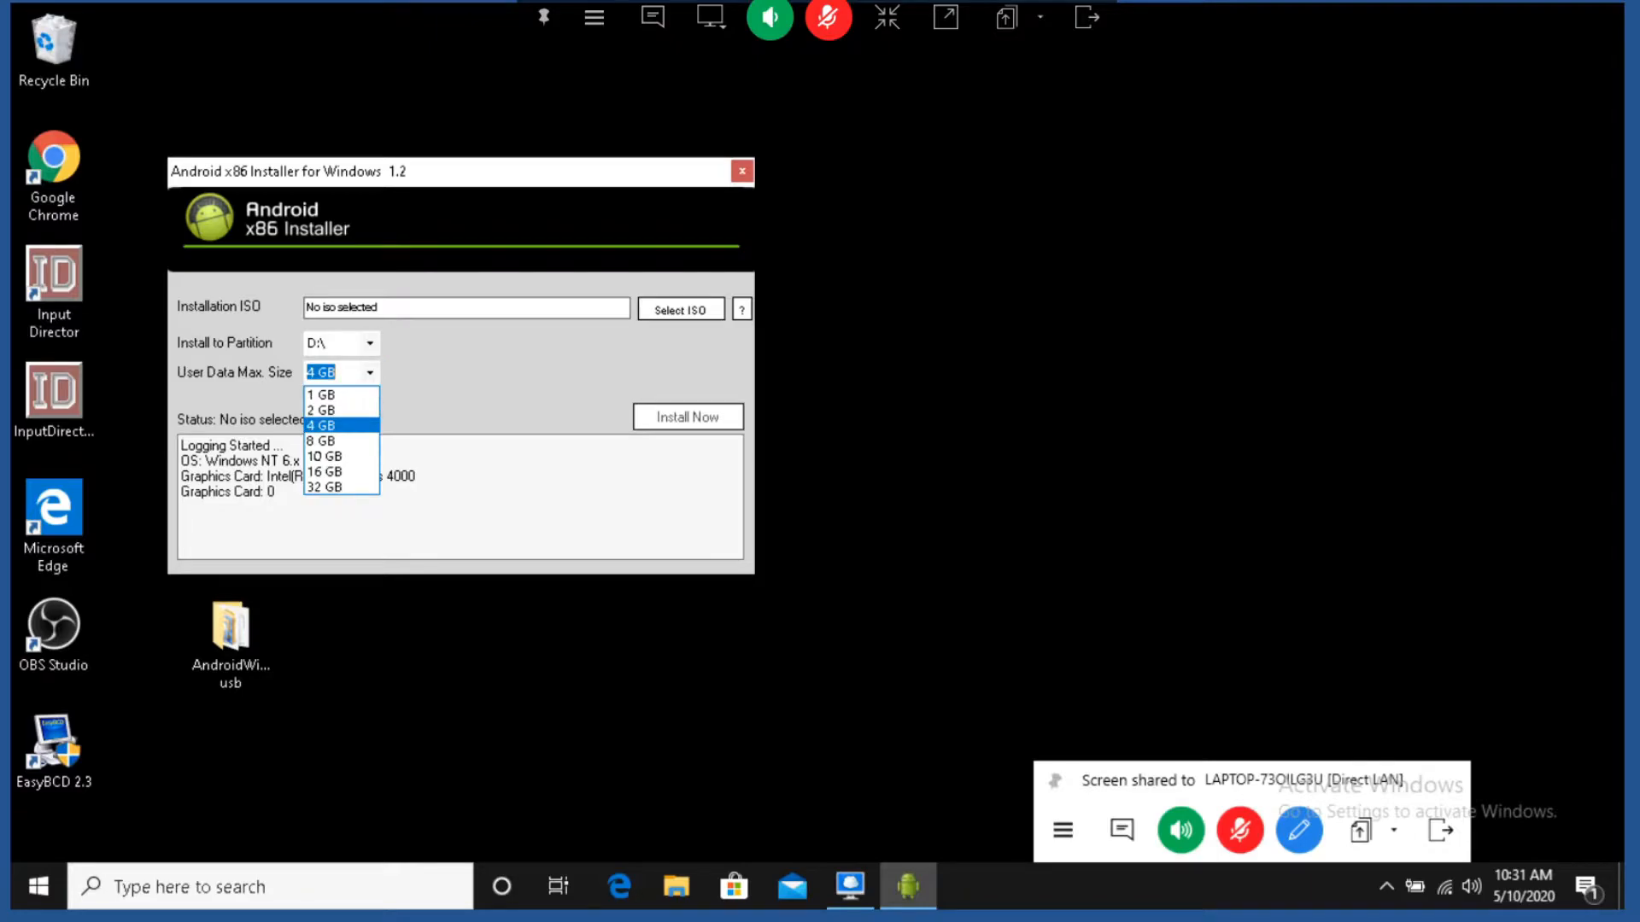
left_click(342, 488)
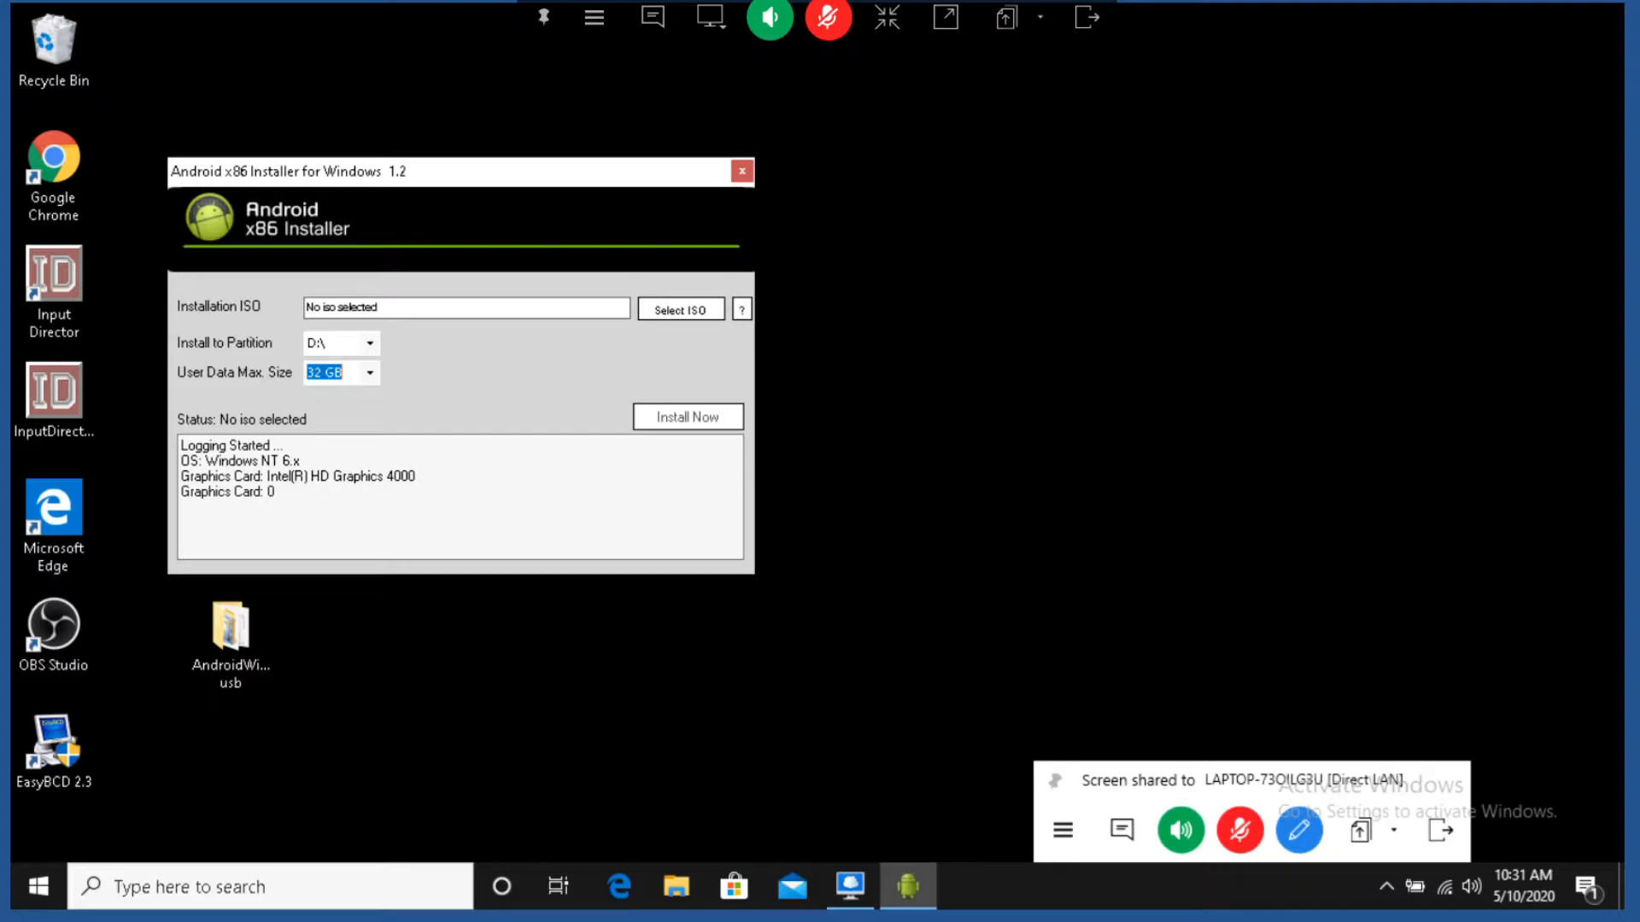
Step: Load android_tv-x86_twrp_1.1.4 from Downloads as the installation ISO and run the installation
left_click(681, 309)
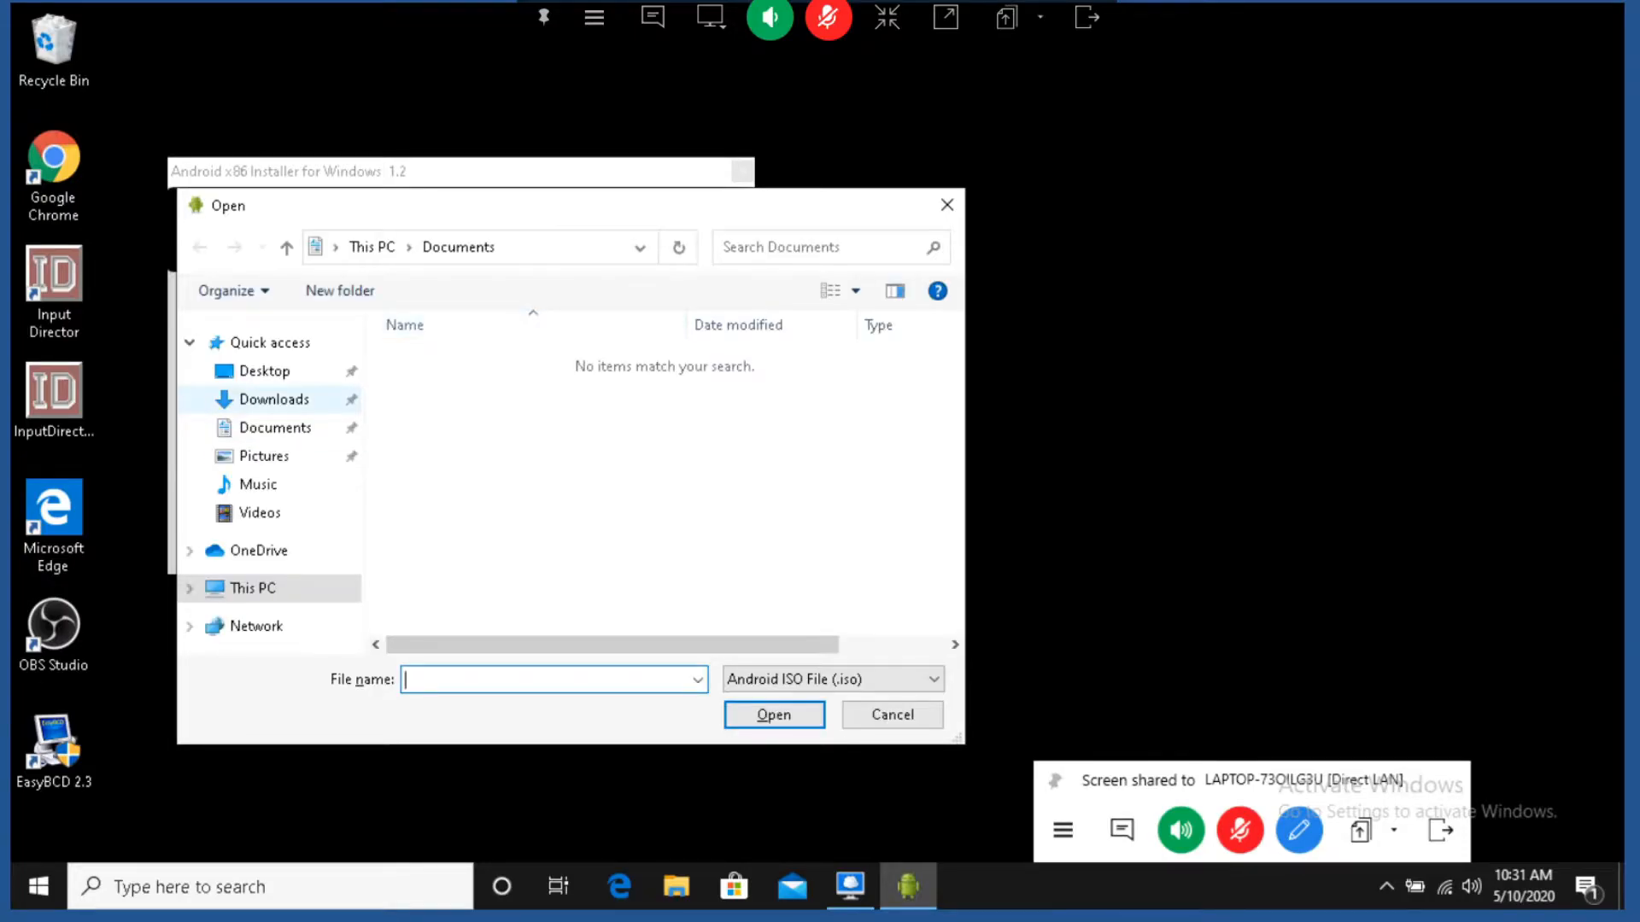
left_click(273, 399)
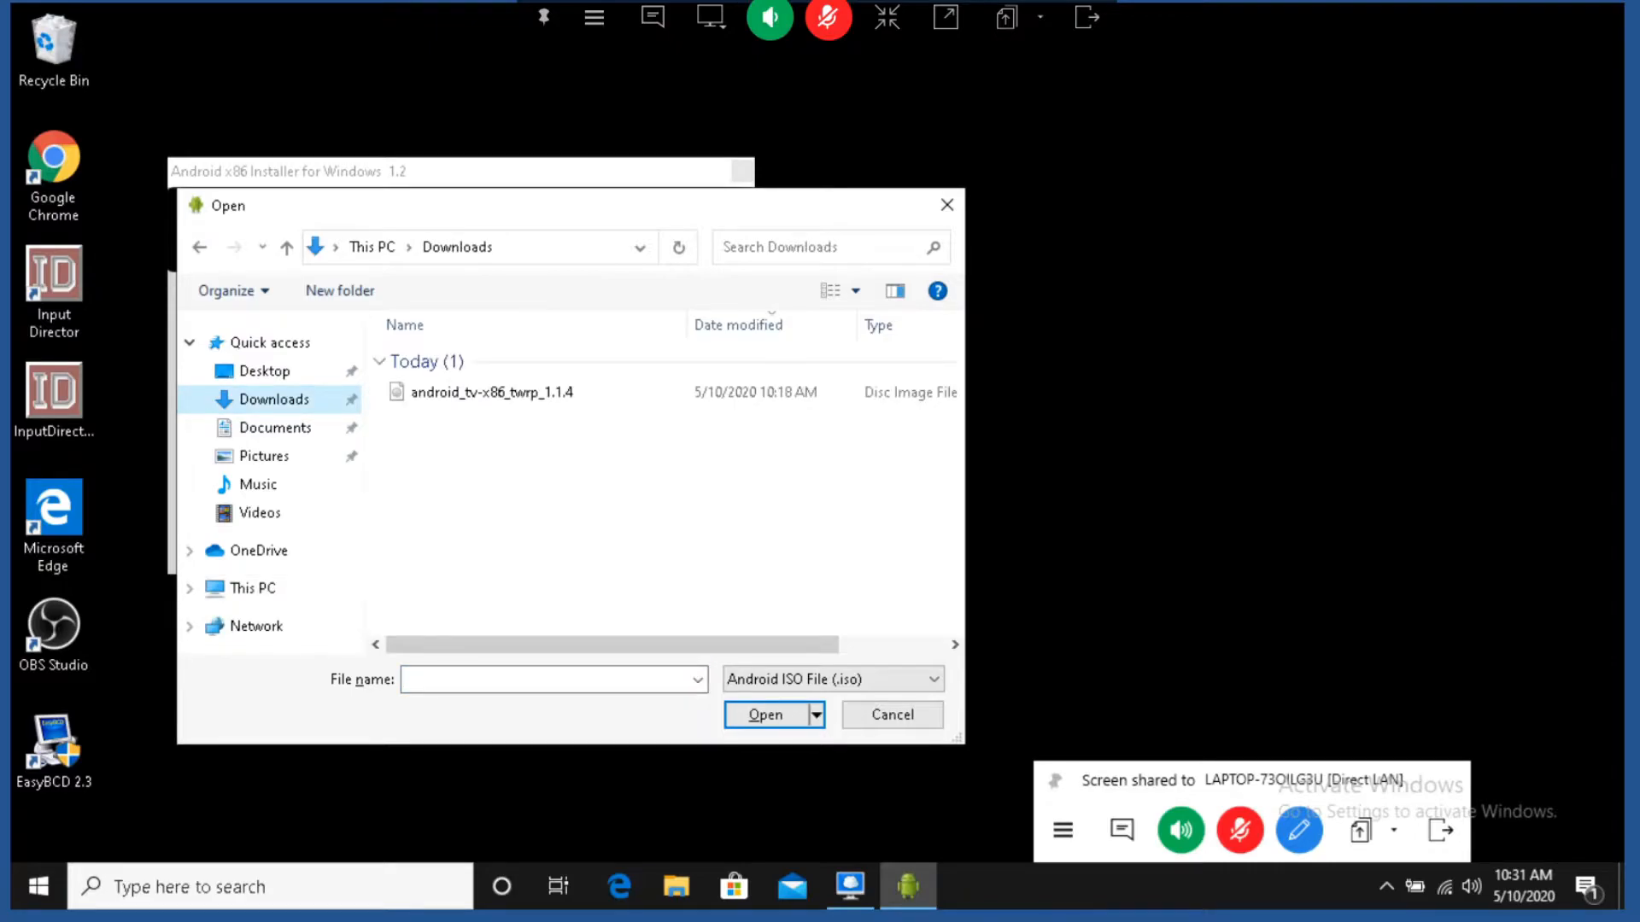
left_click(492, 393)
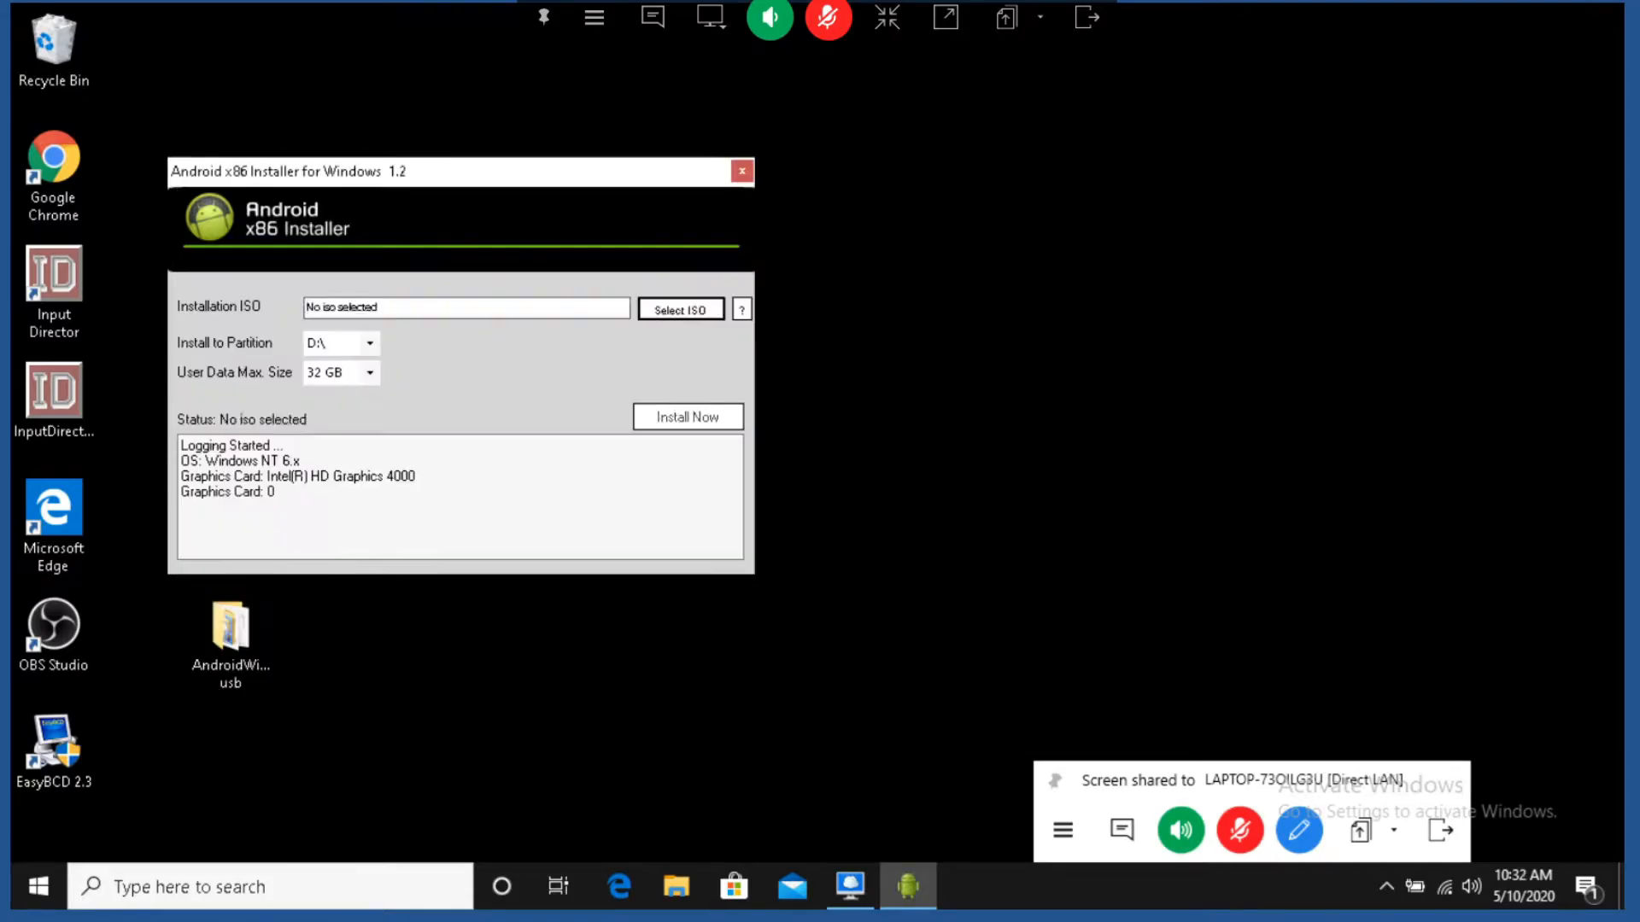
left_click(765, 715)
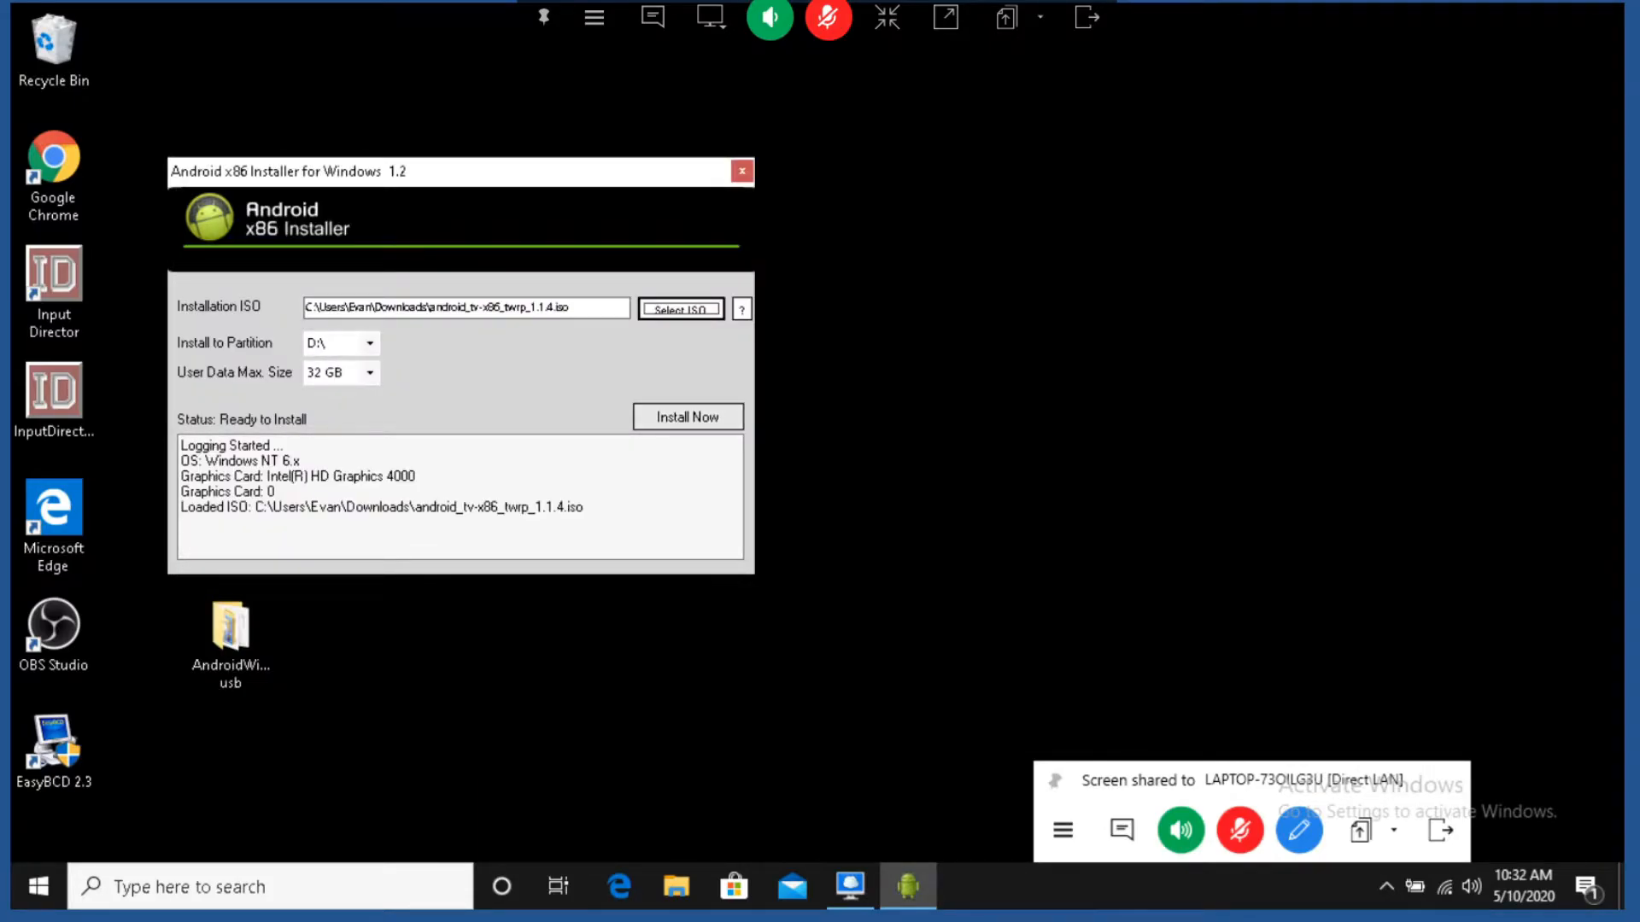
left_click(688, 417)
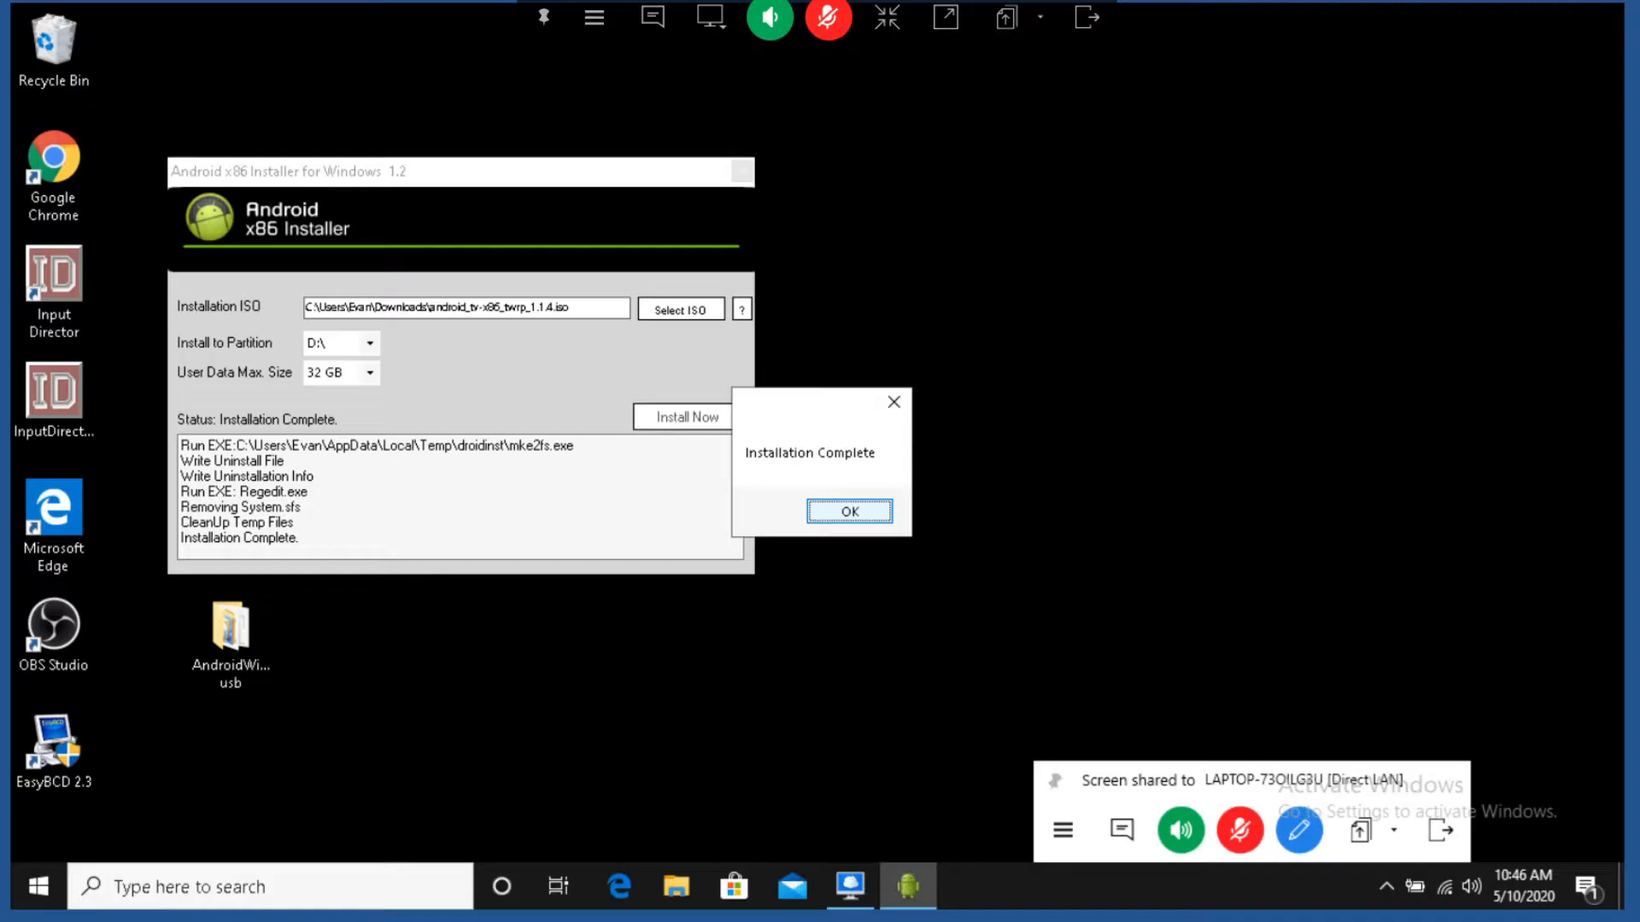
Step: Close the Android x86 installer and open the boot code text file from the AndroidWithout usb folder
key("Return")
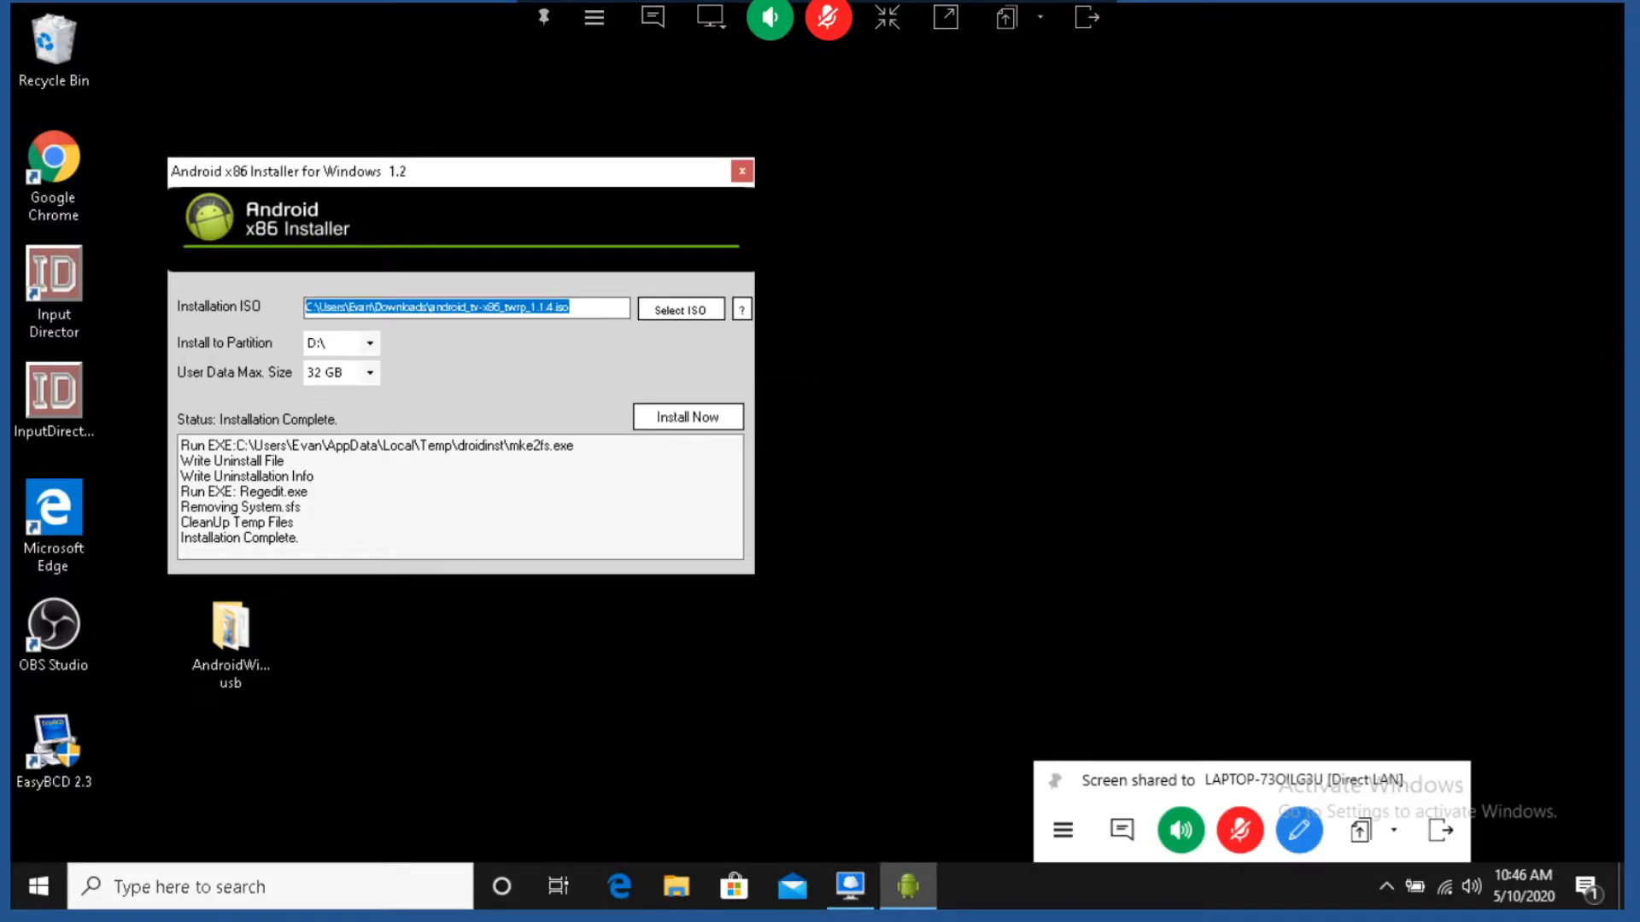
left_click(742, 171)
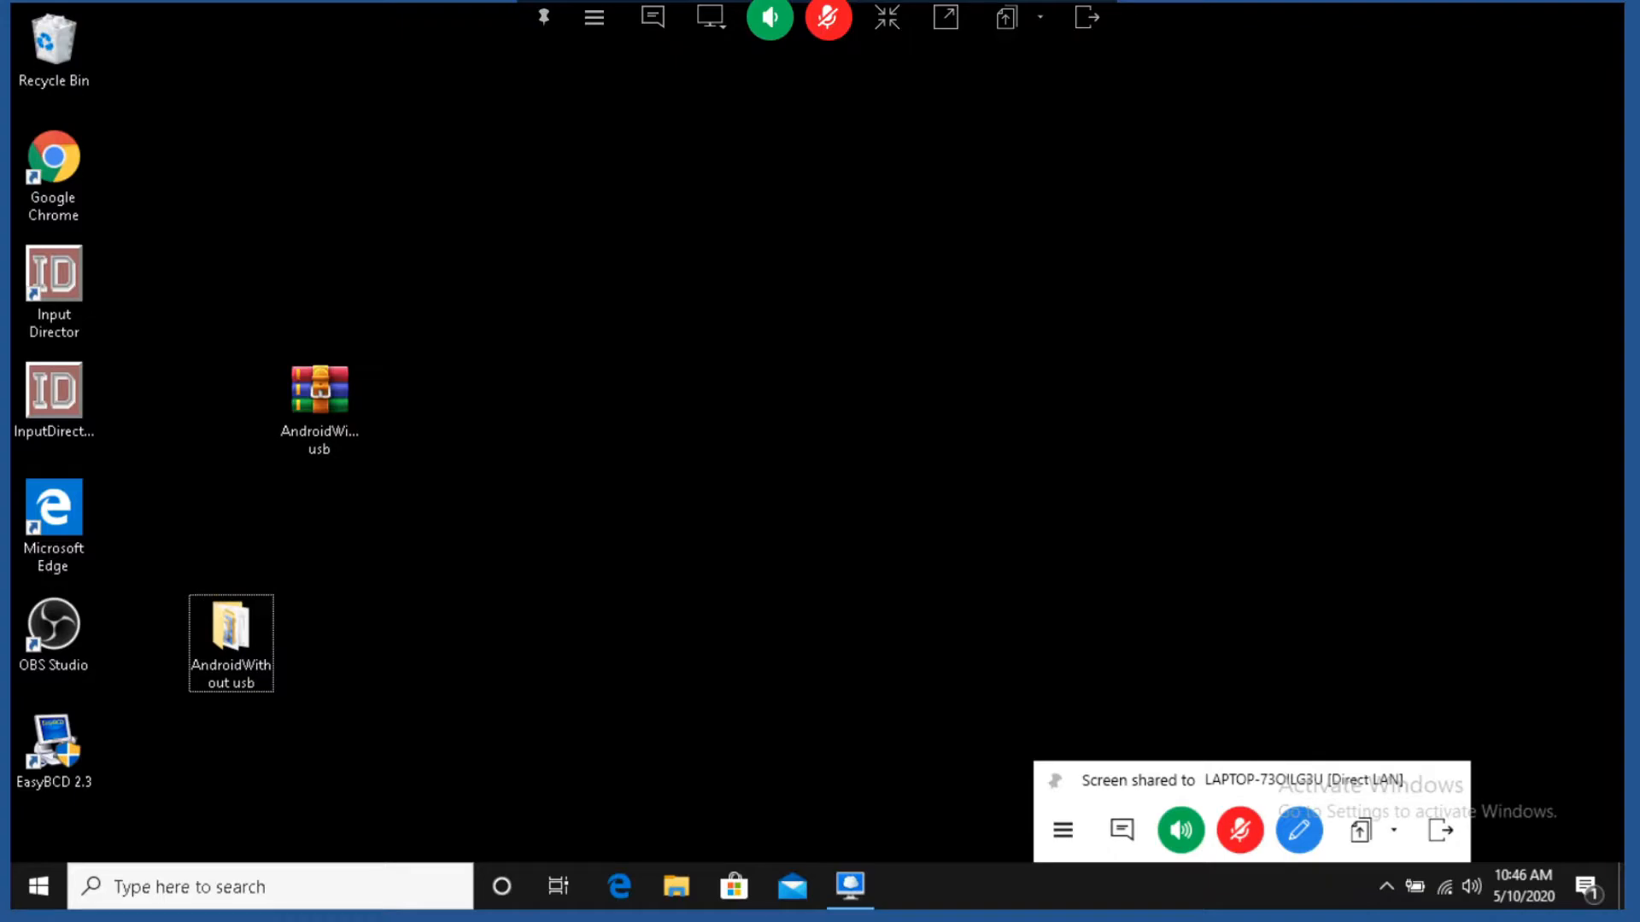
left_click(231, 641)
left_click(410, 614)
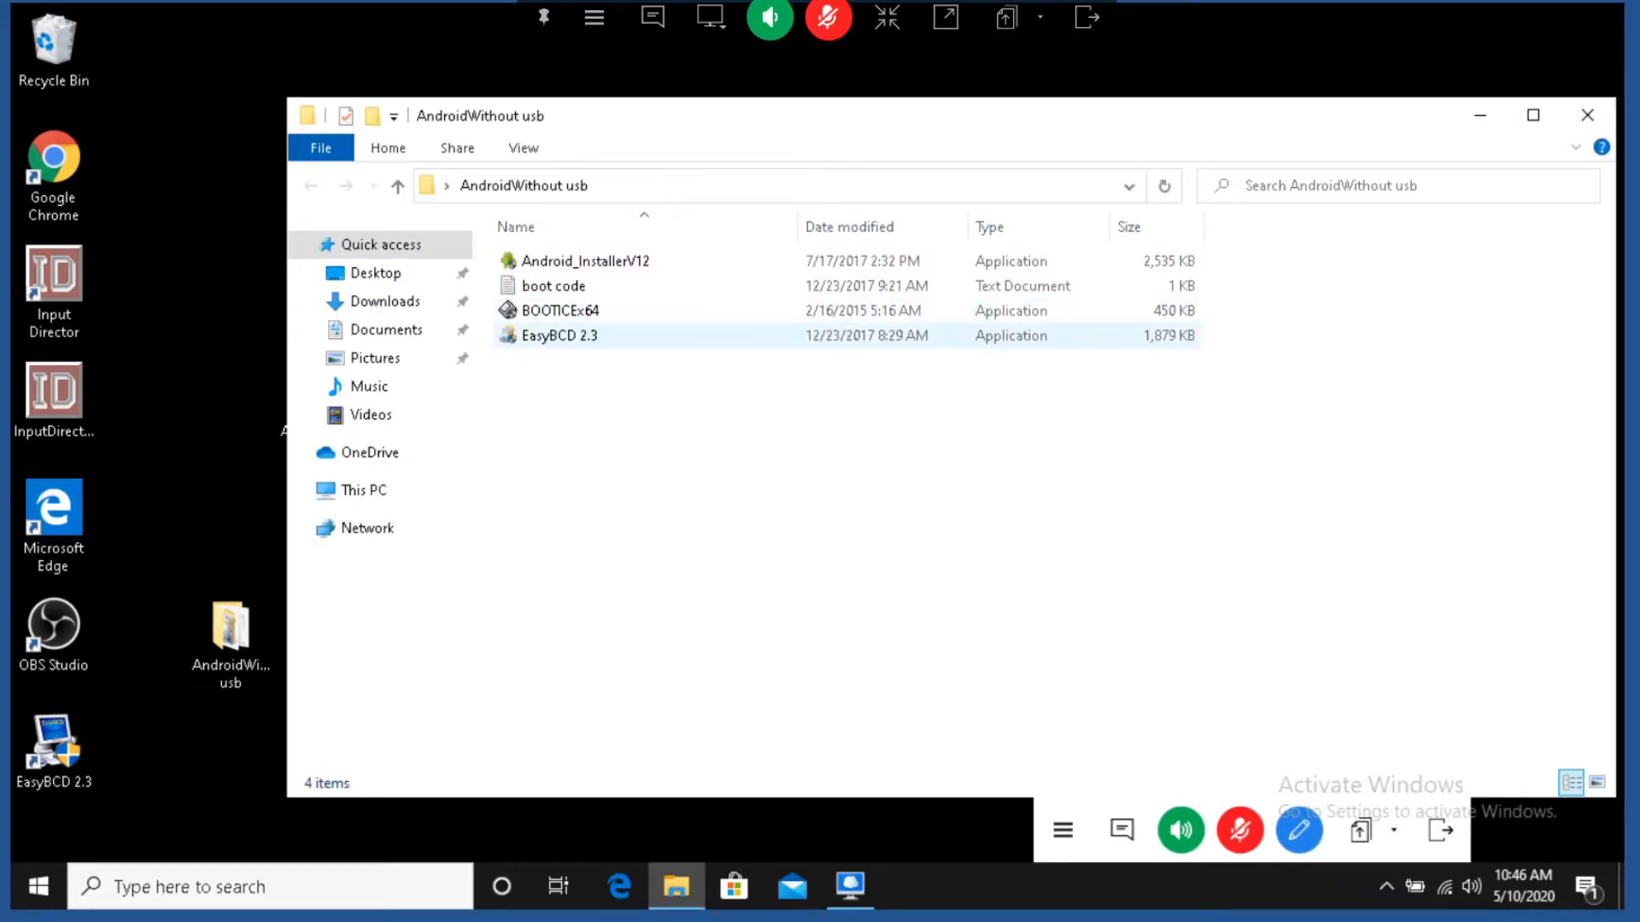
left_click(553, 286)
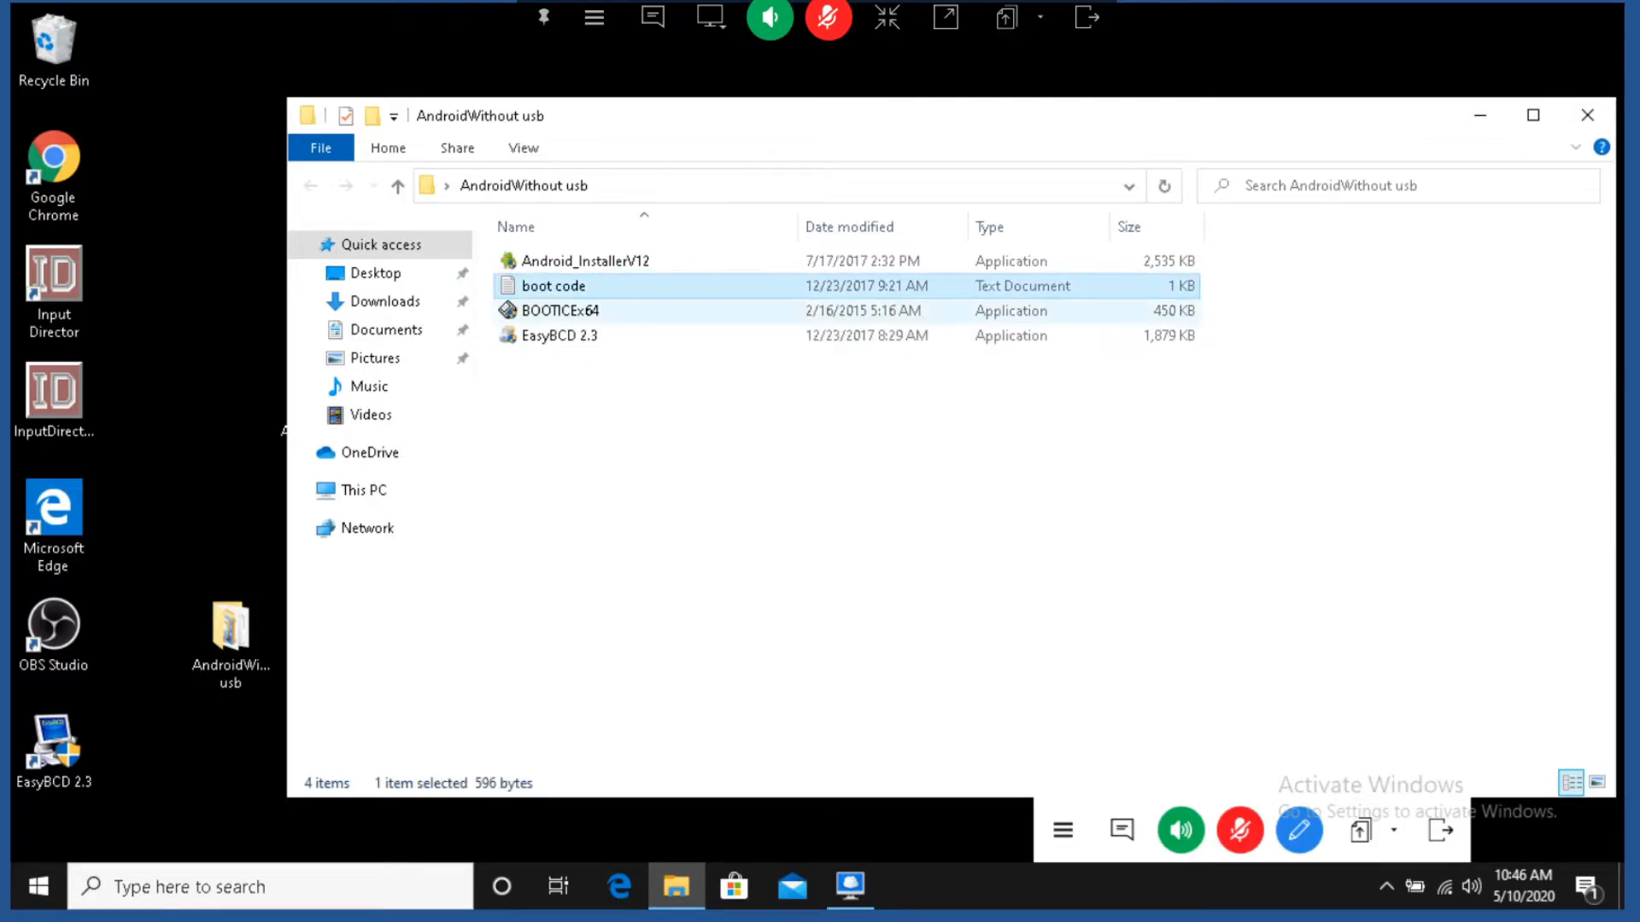
key("Return")
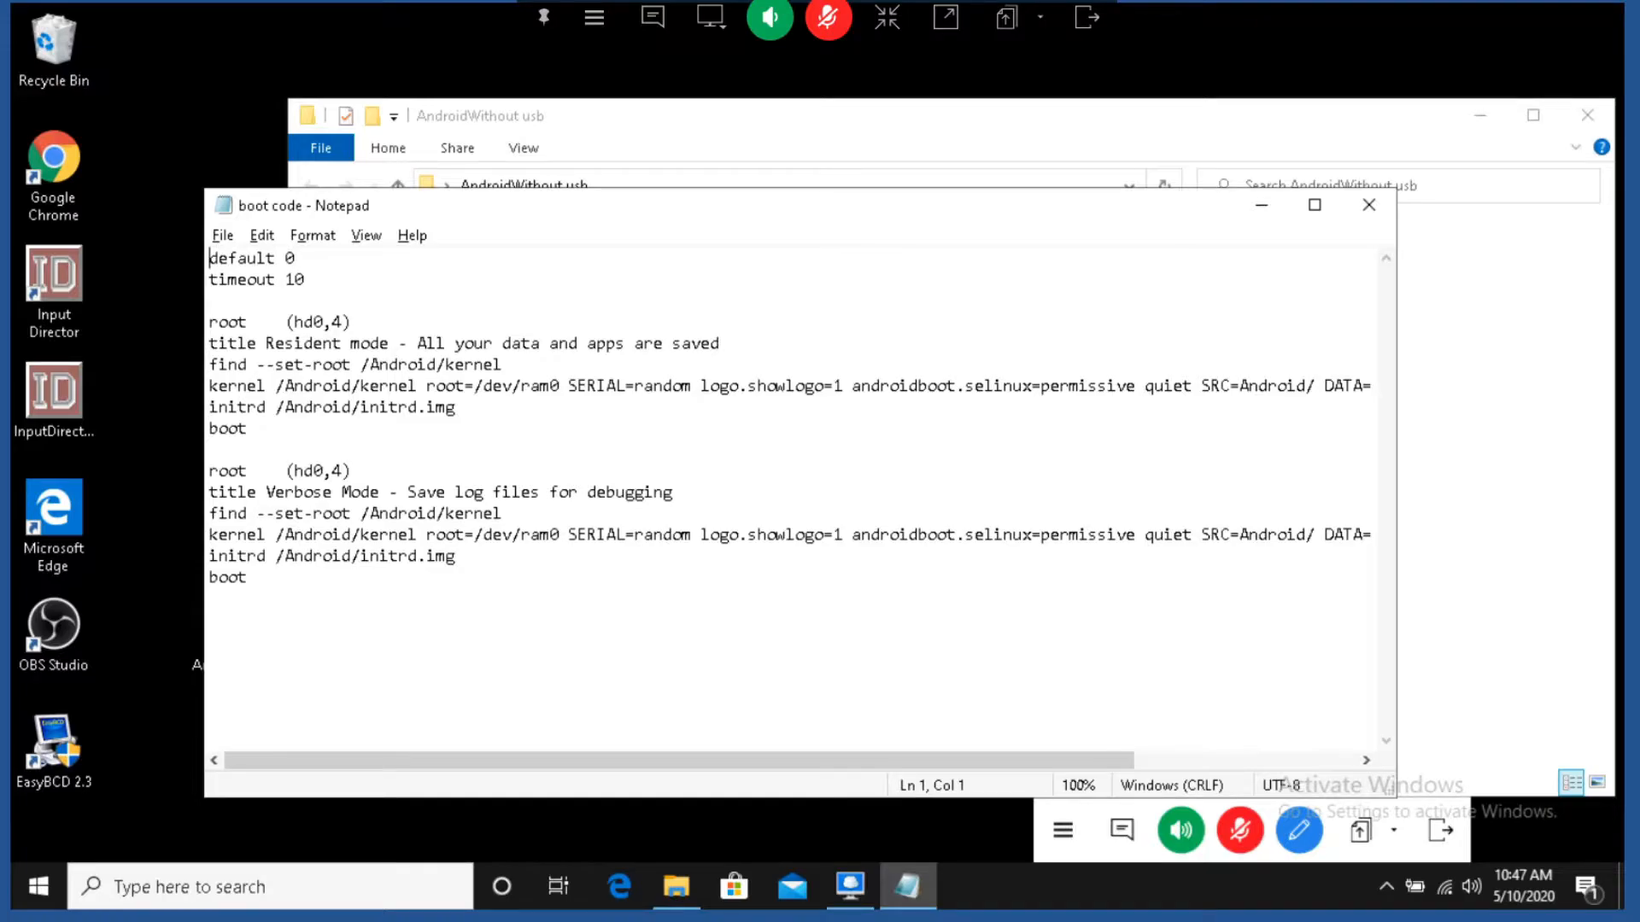
Step: Set the boot code file aside and look up the AndroidTV partition's number in the BOOTICEx64 partition management, then close BOOTICE
left_click_drag(769, 206, 731, 207)
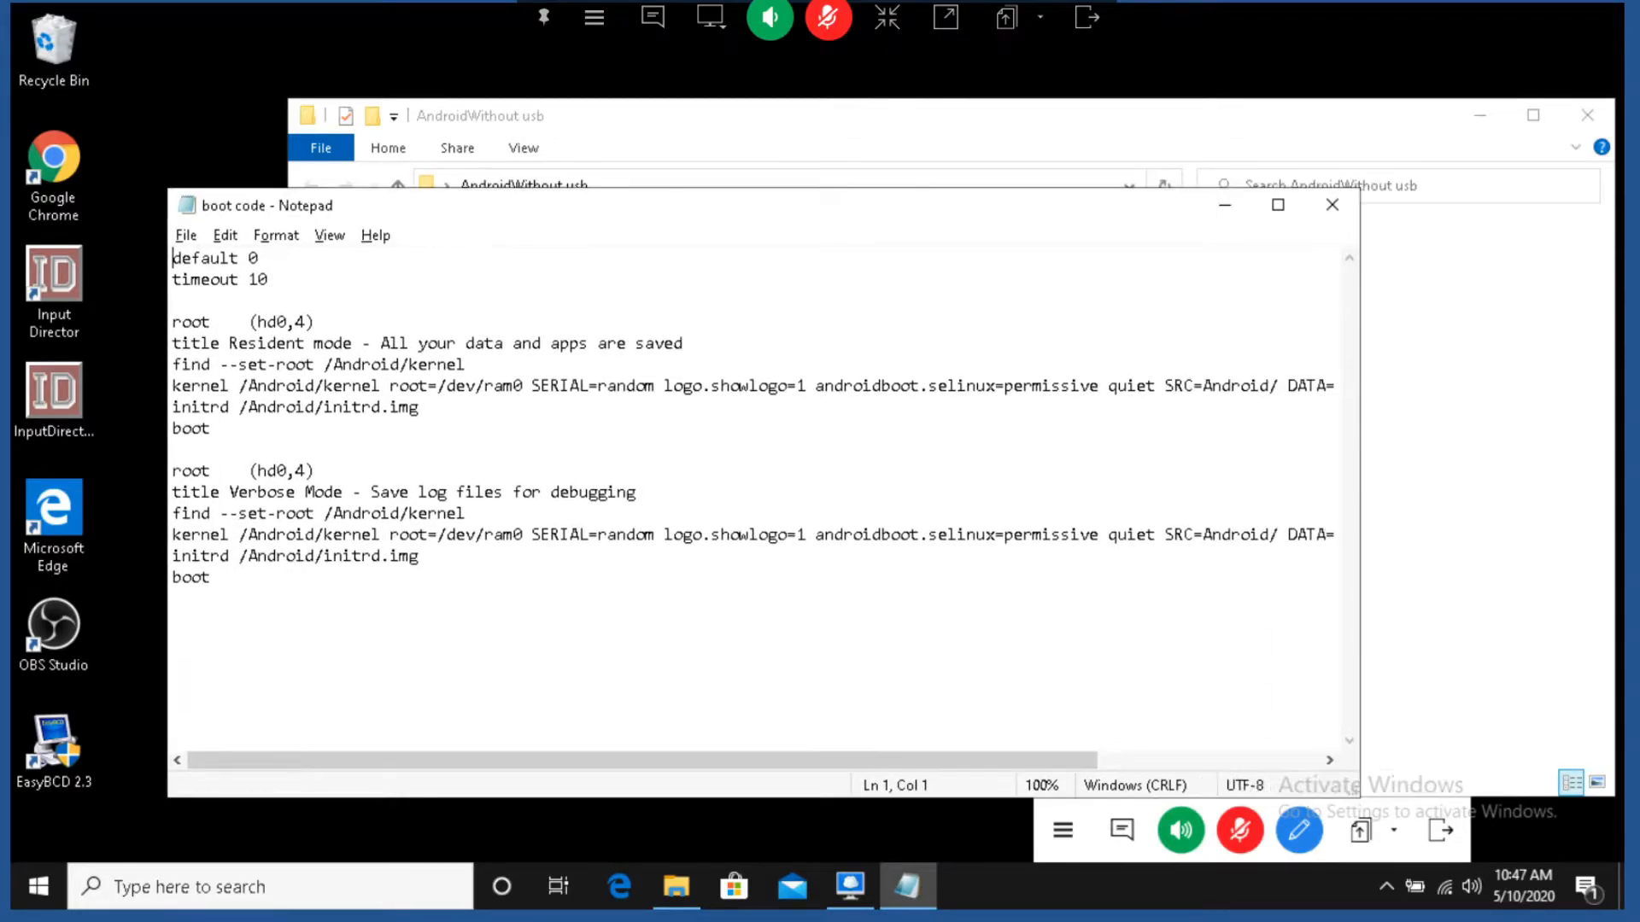
left_click(1225, 205)
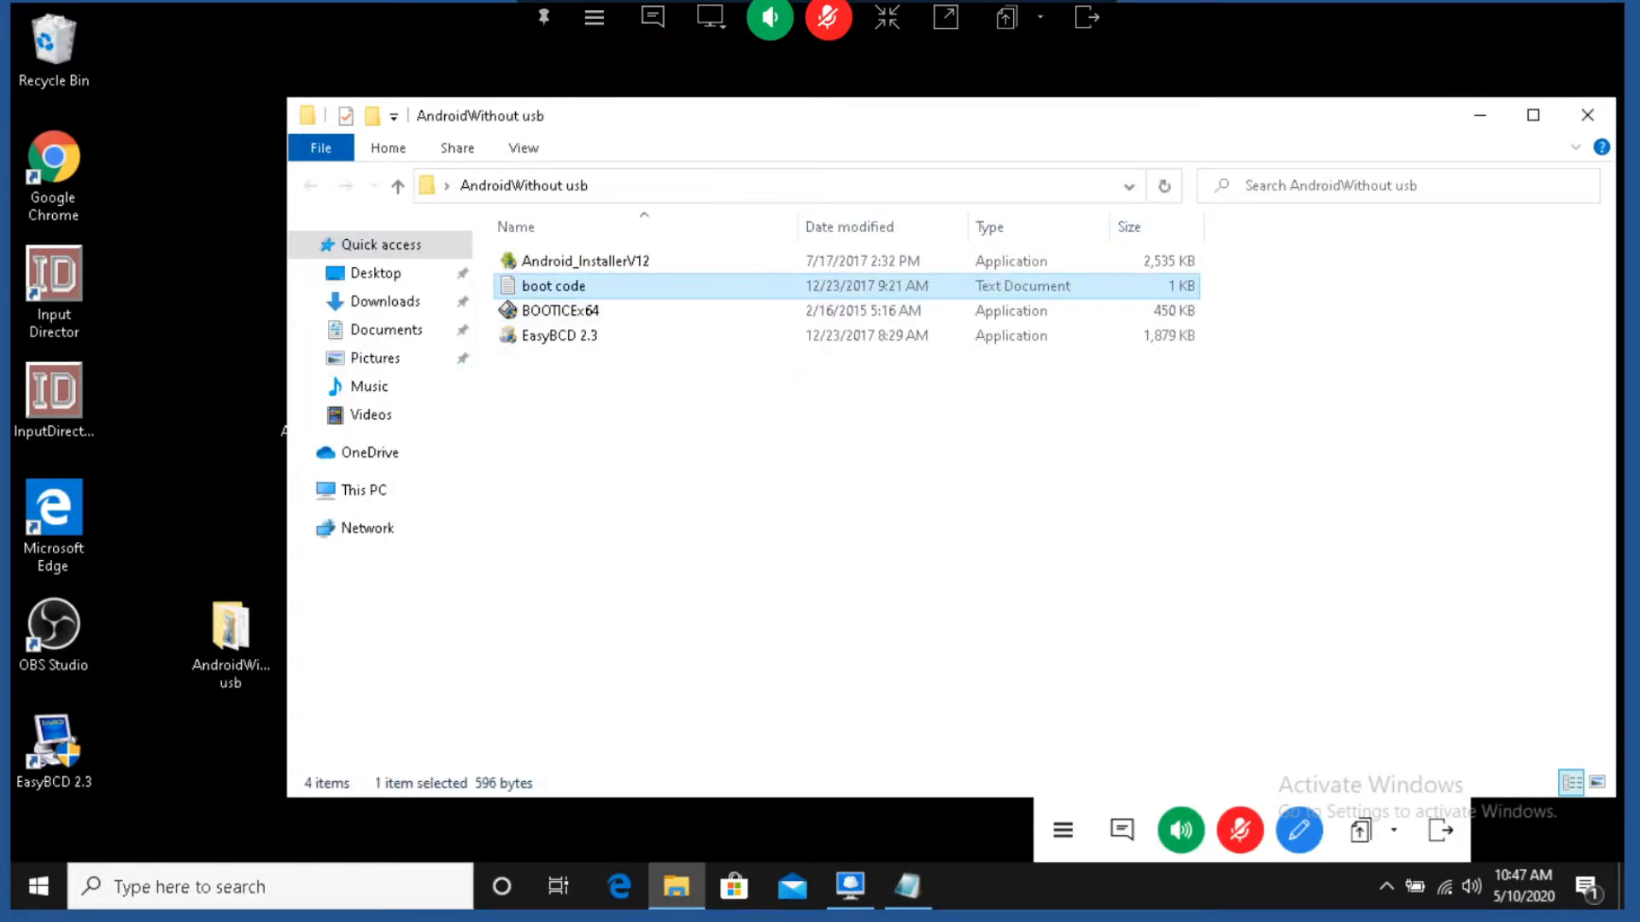
left_click(727, 310)
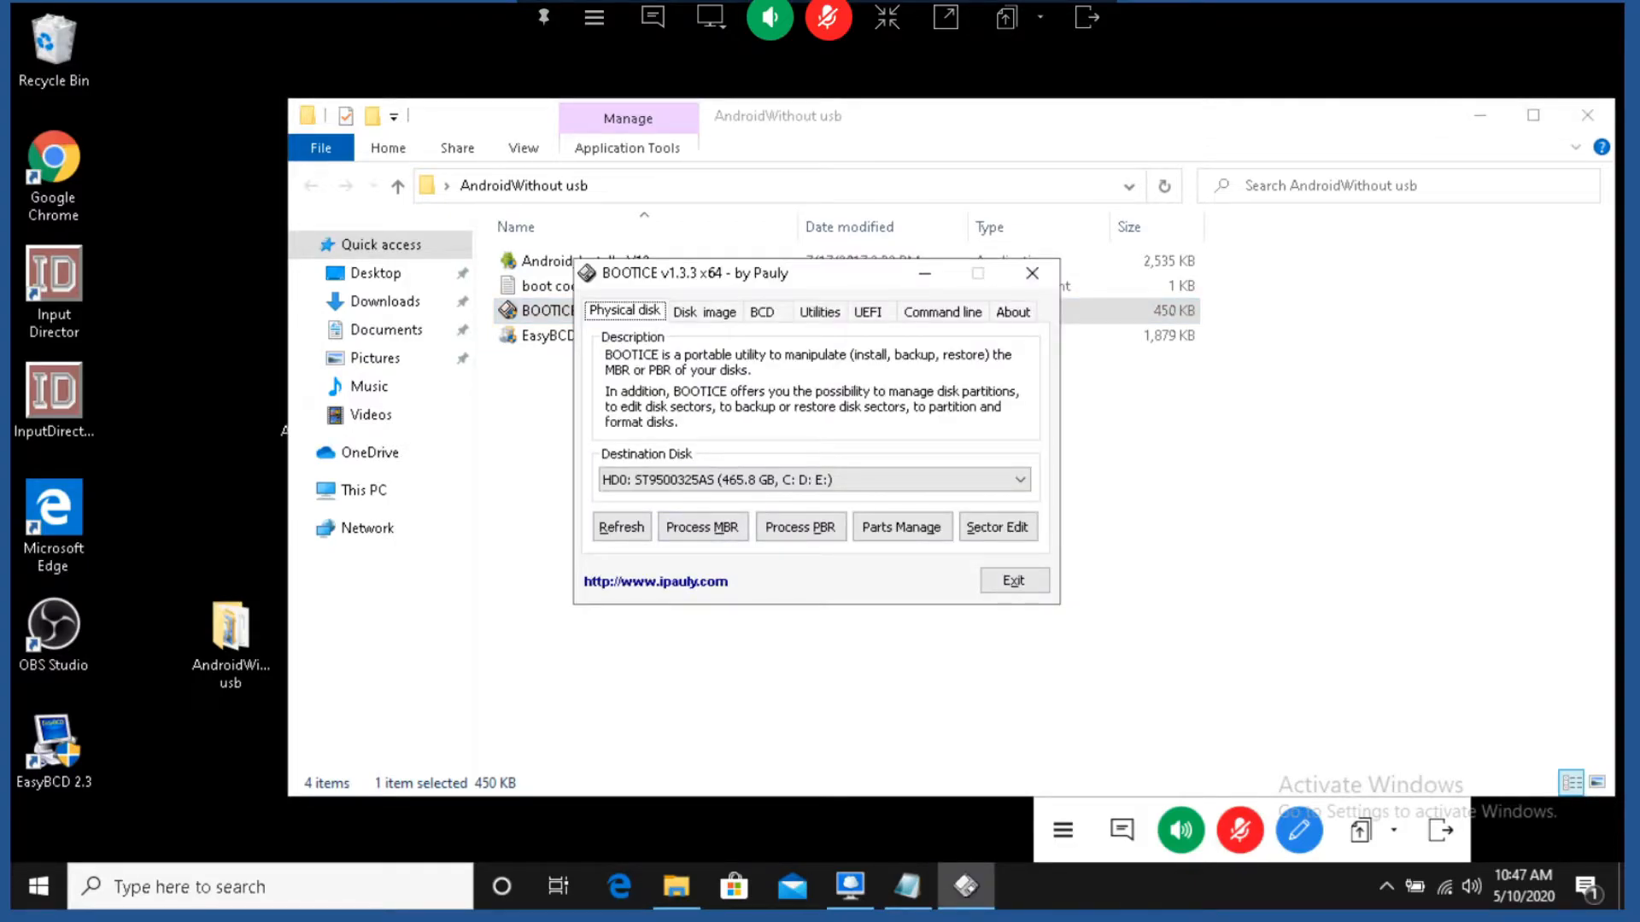
left_click(901, 527)
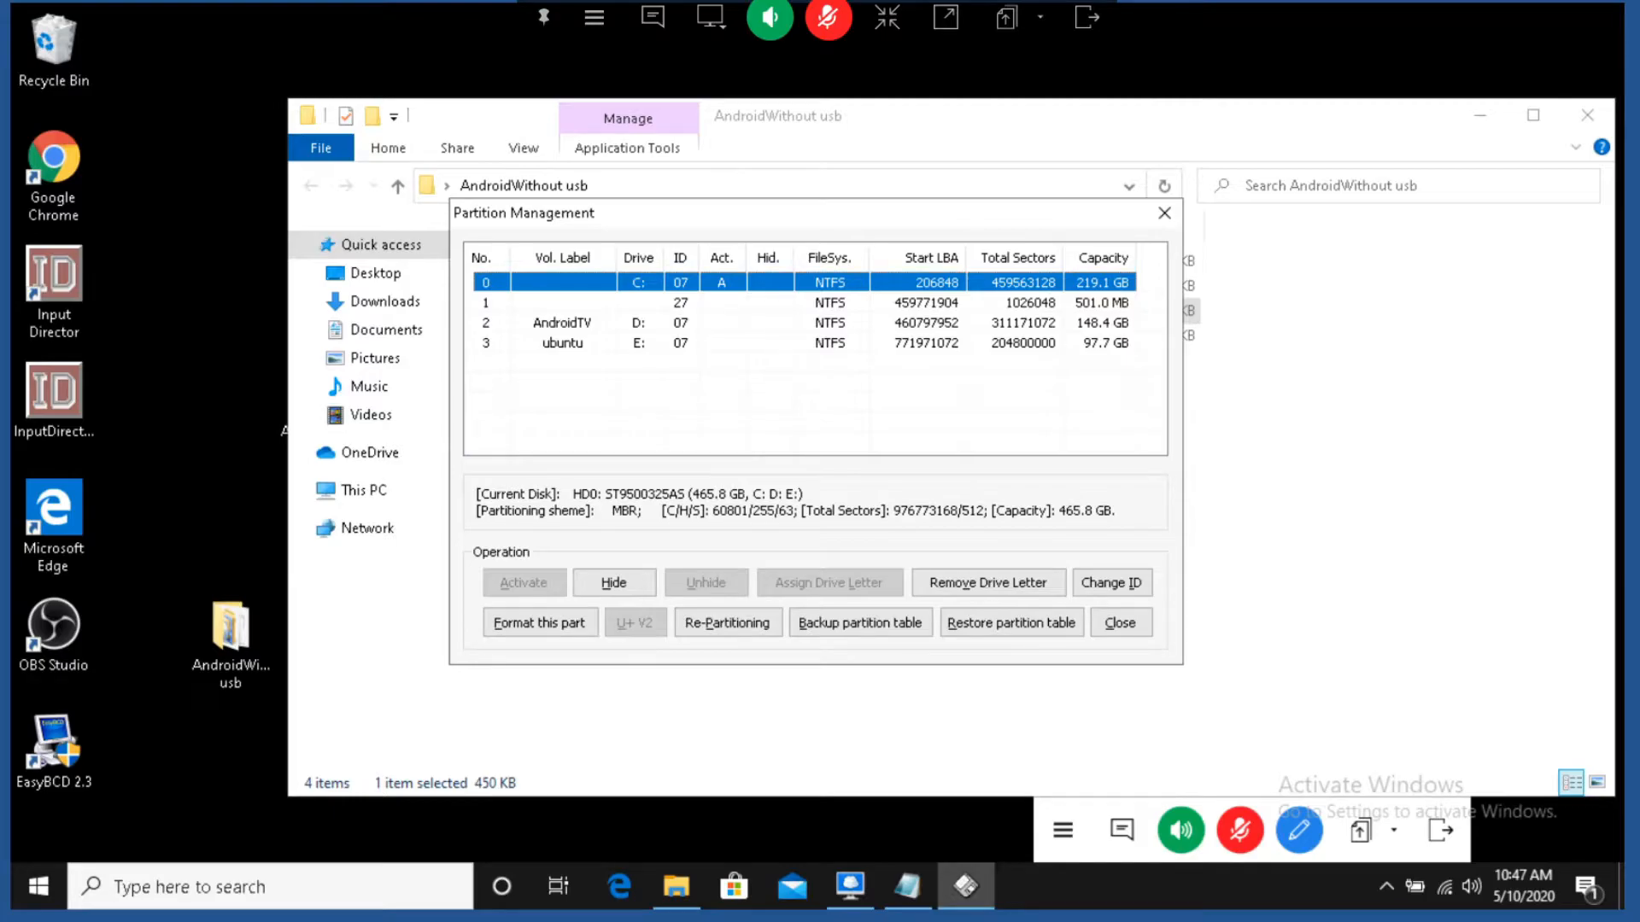
left_click(562, 323)
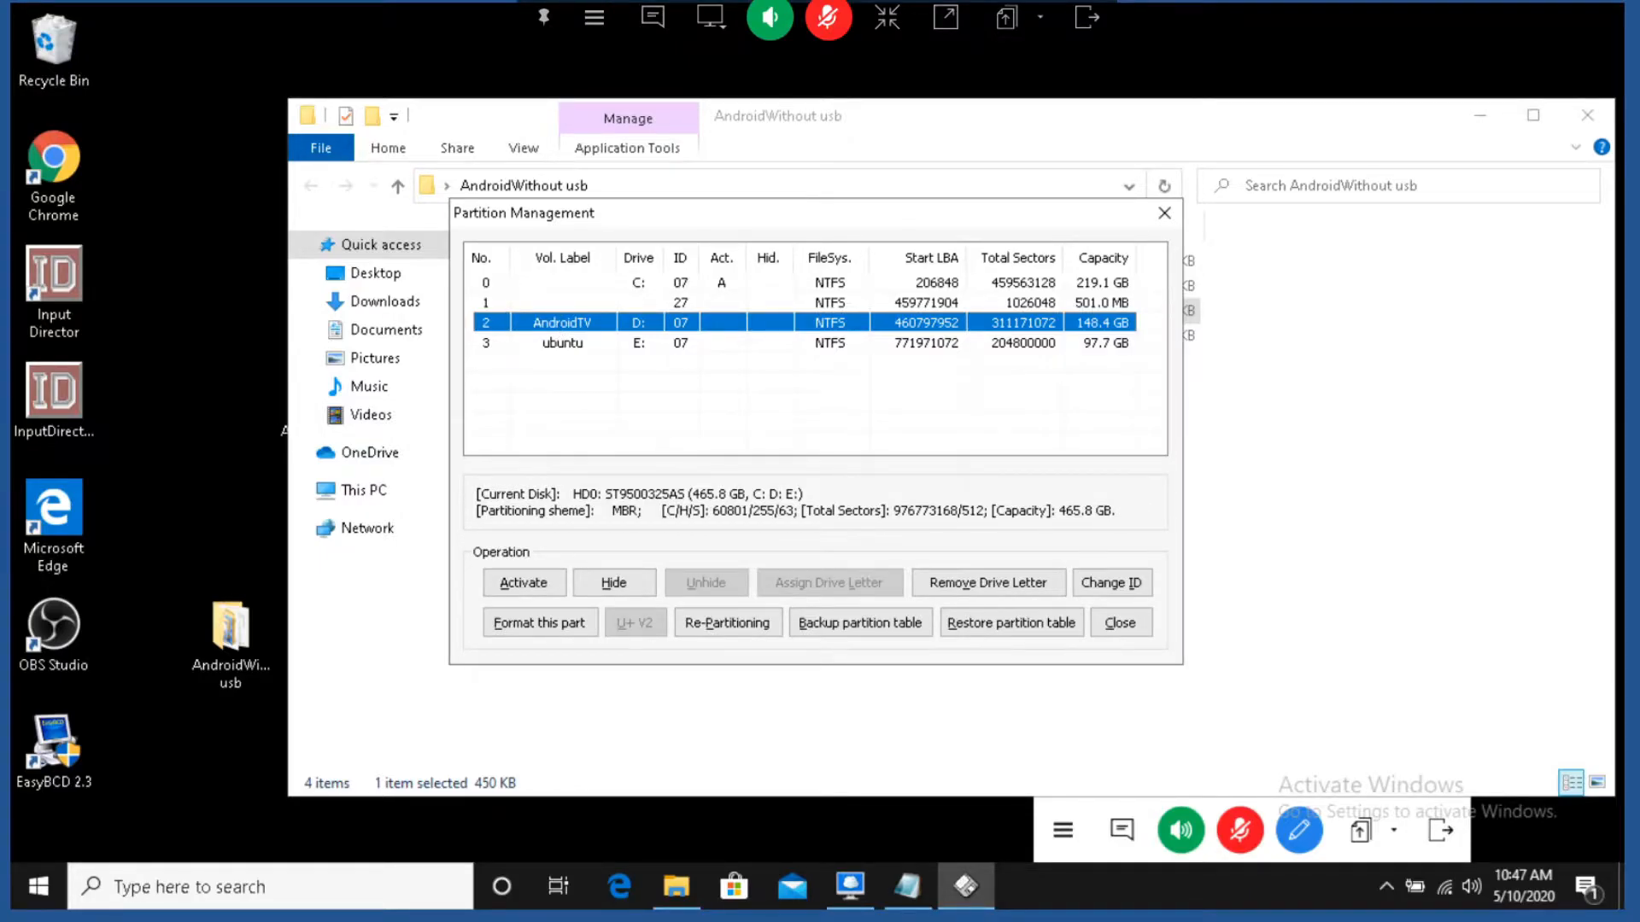
left_click(1164, 213)
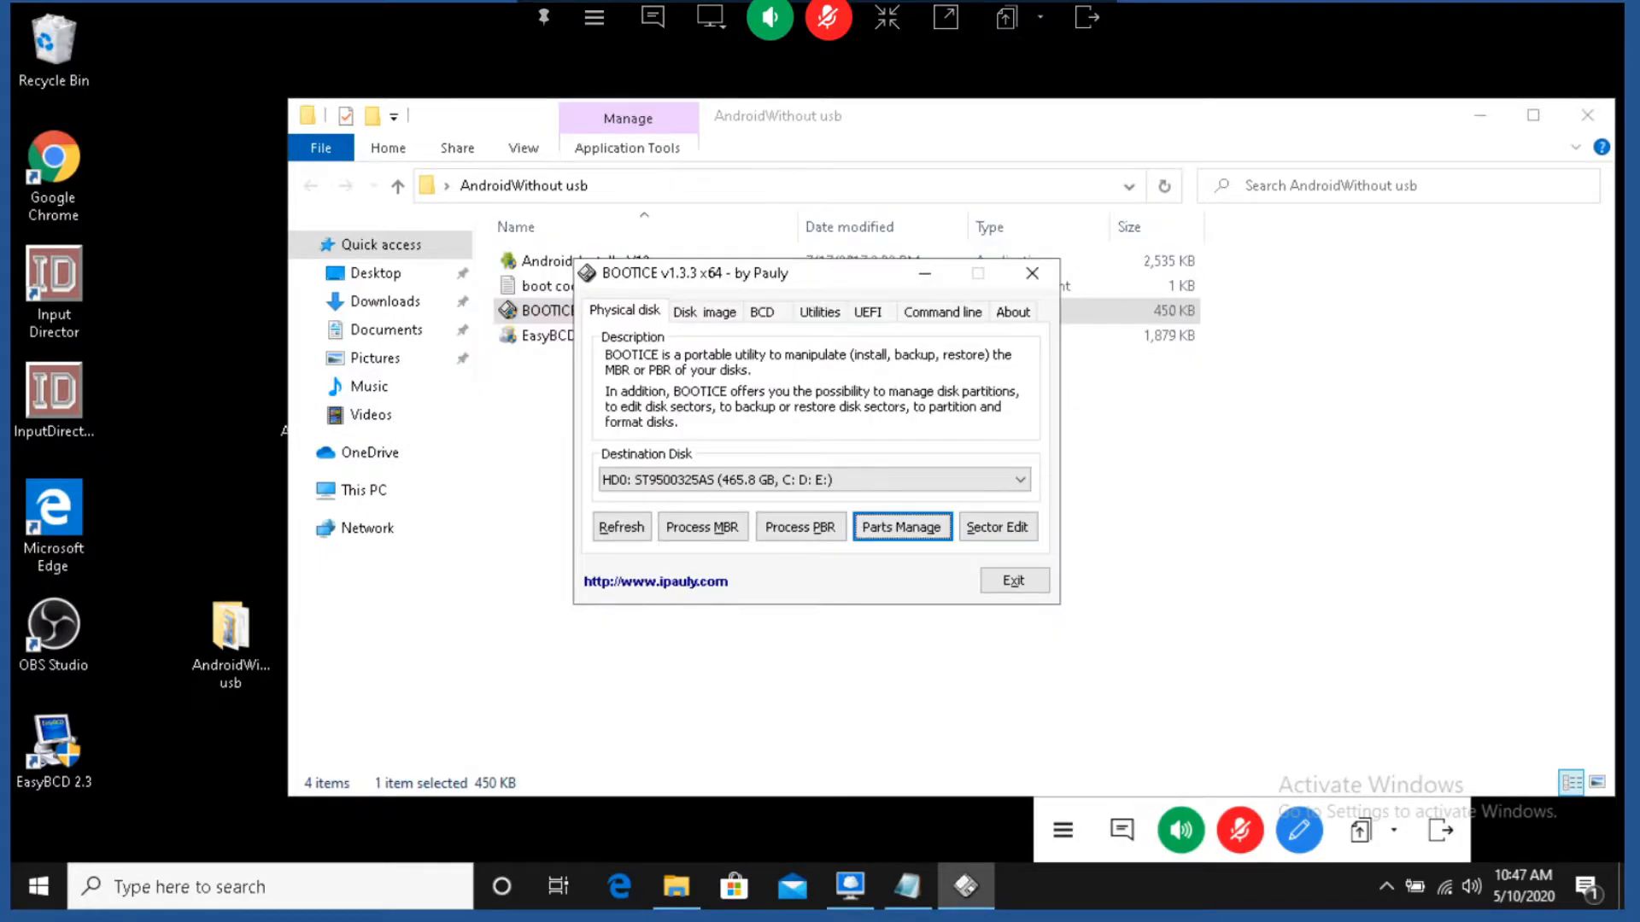
left_click(1032, 273)
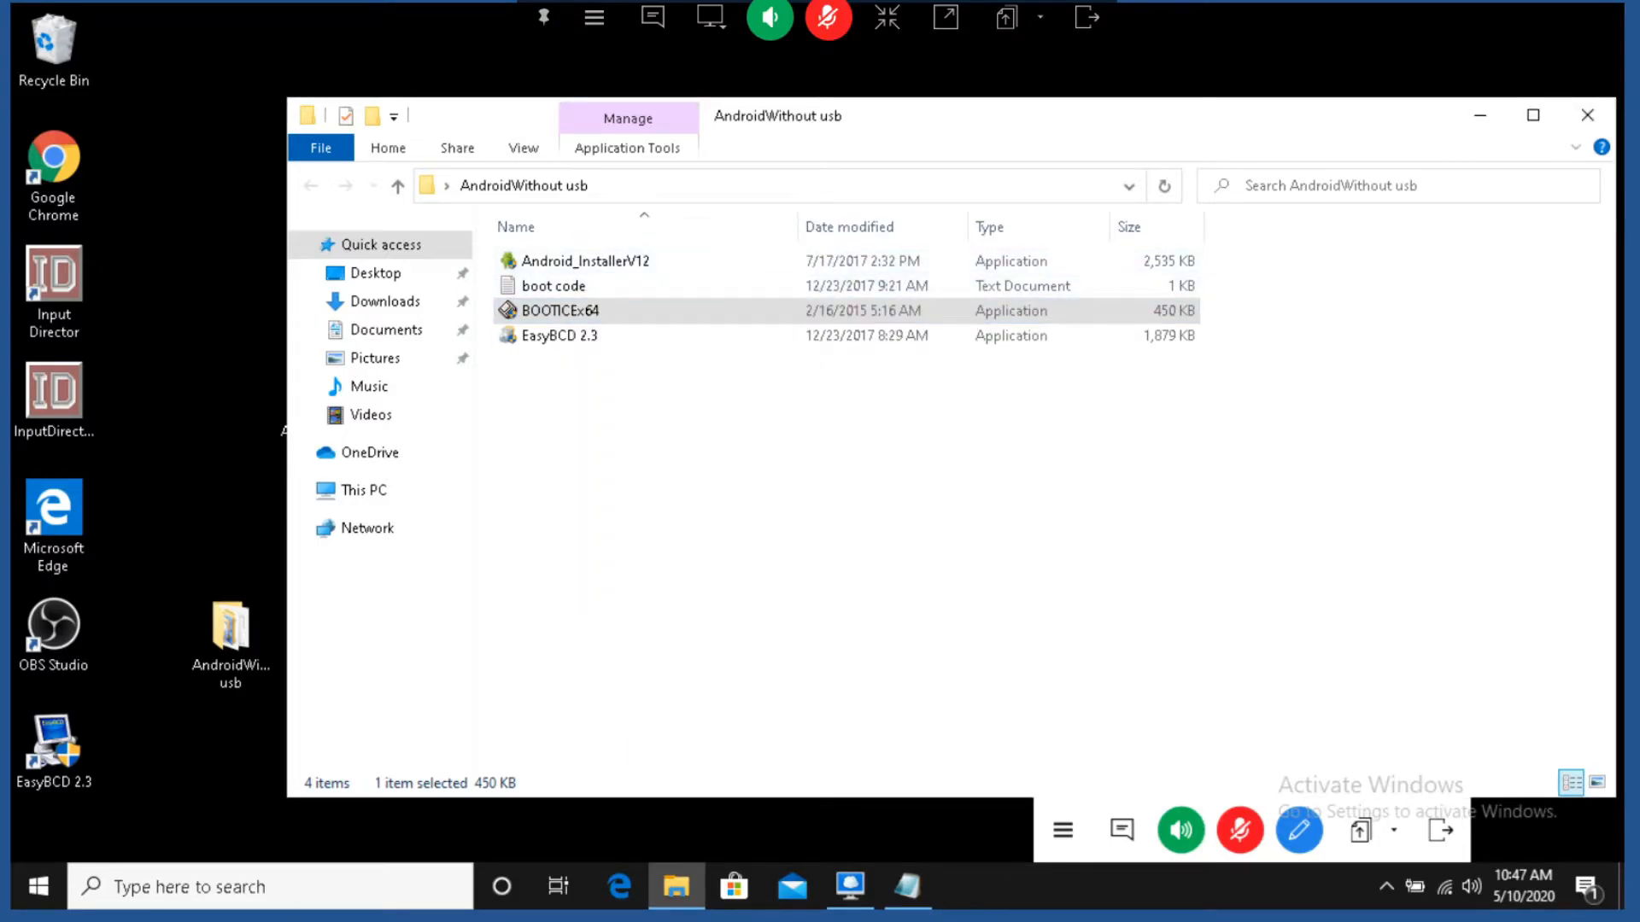
Step: Set the root partition to (hd0,2) in both the Resident mode and Verbose Mode entries of the boot code file
double_click(553, 285)
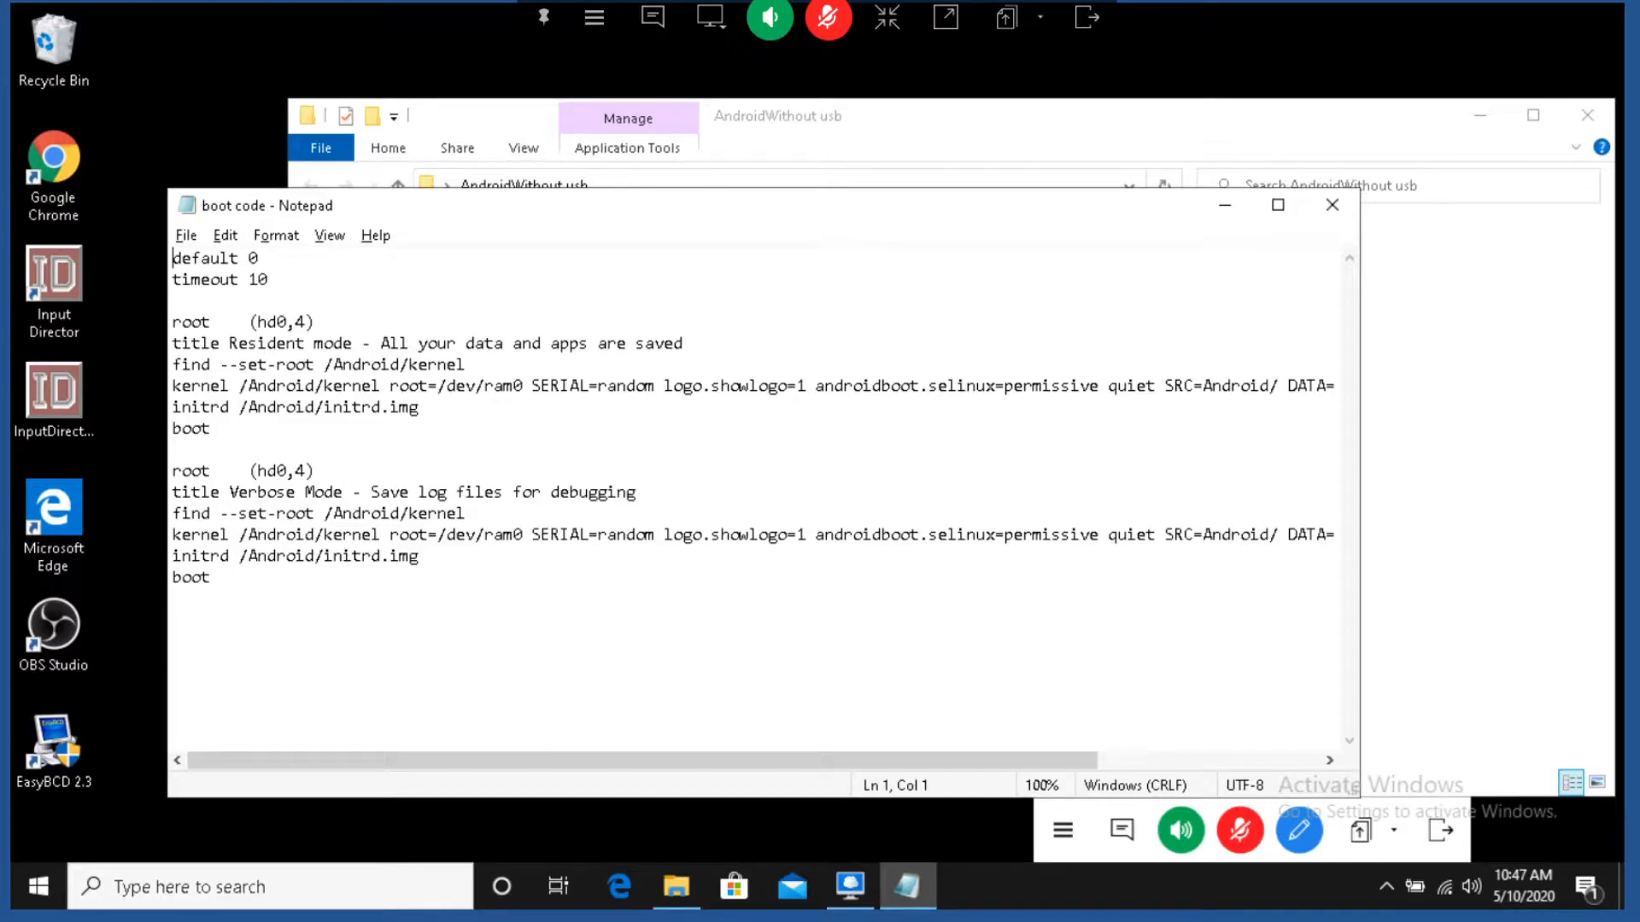
left_click_drag(306, 322, 295, 322)
type("2")
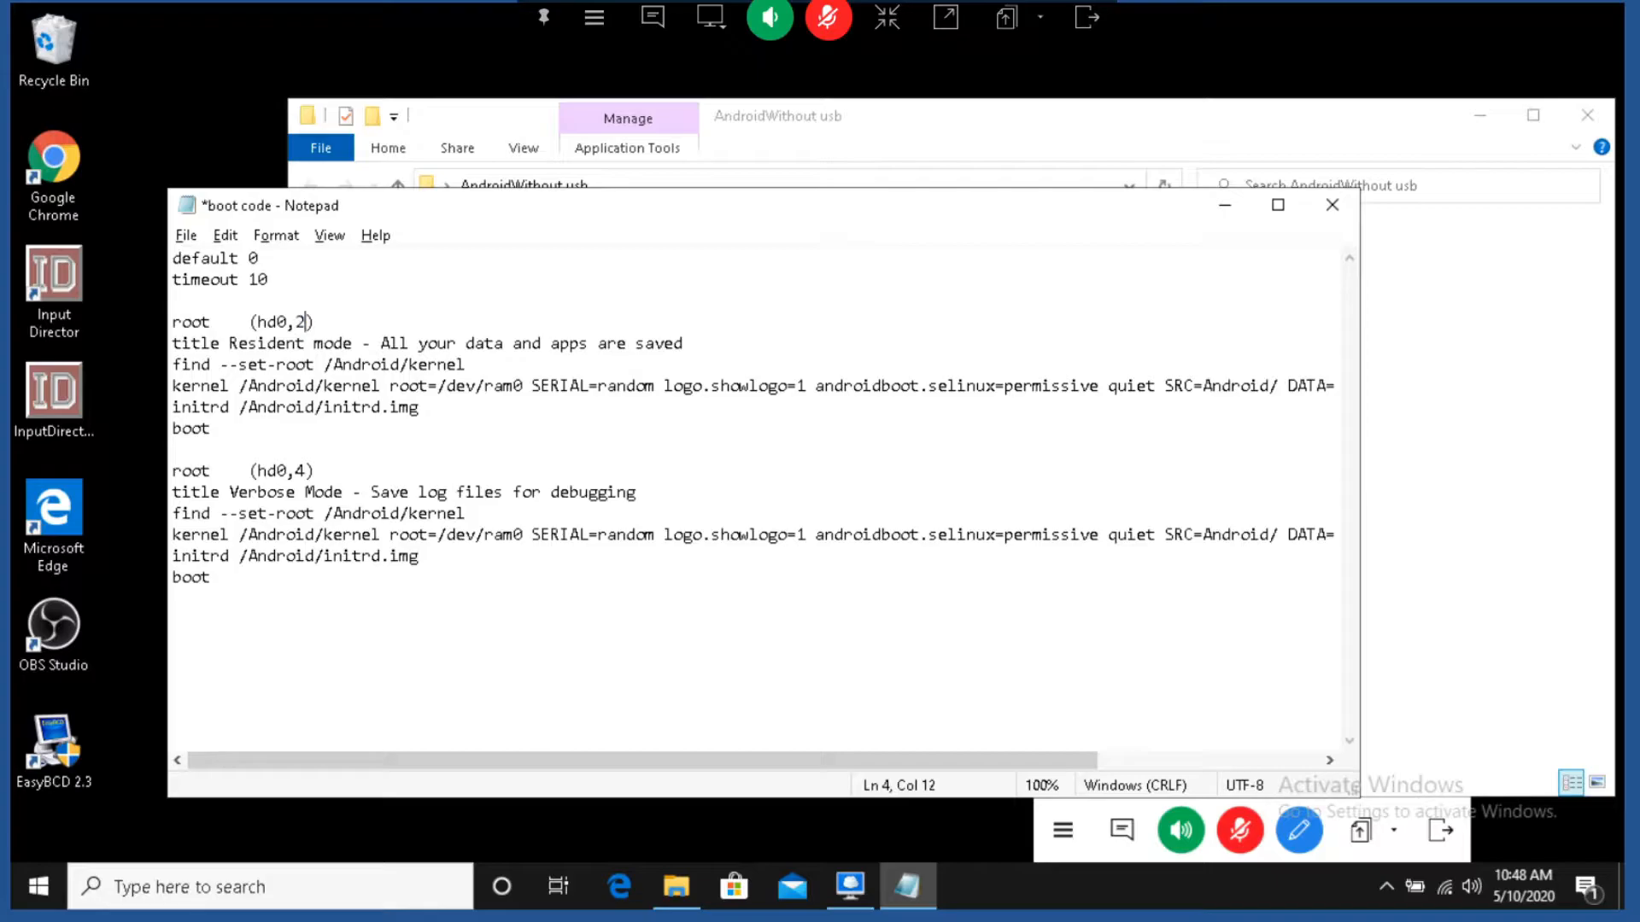
key("Down")
key("Down")
key("Down")
key("Down")
key("Down")
key("Down")
key("Down")
key("shift+Left")
type("2")
key("shift+Left")
left_click(306, 322)
key("shift+Left")
left_click(422, 556)
left_click(174, 599)
Step: Copy the entire boot code text, save and close the file, and close the AndroidWithout usb folder
key("ctrl+a")
key("ctrl+c")
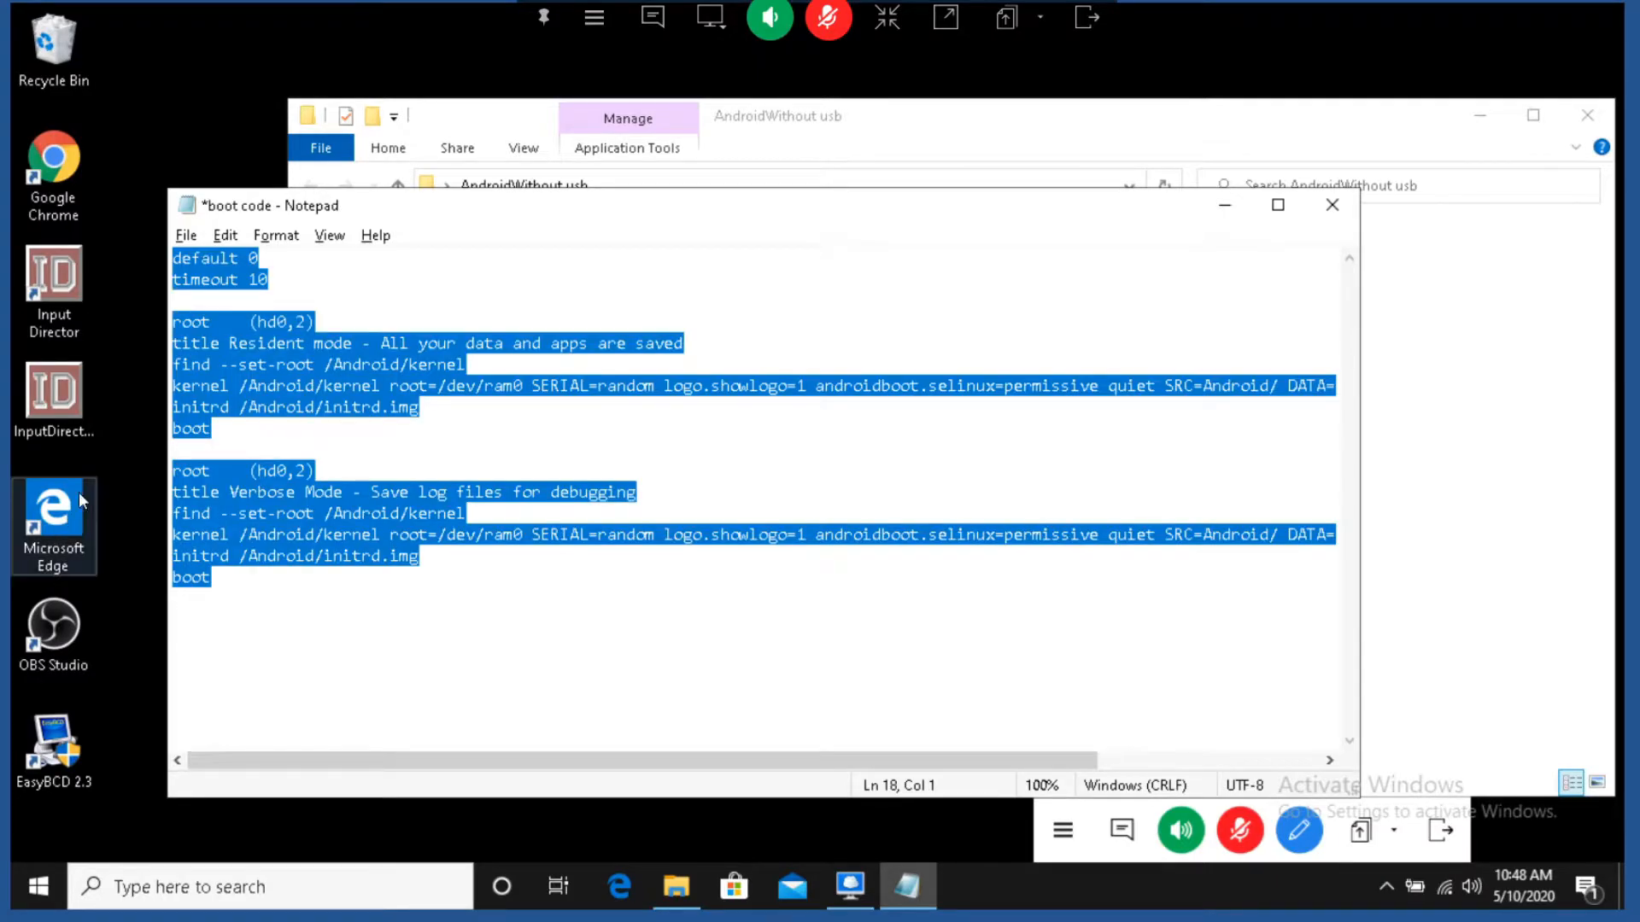
right_click(205, 483)
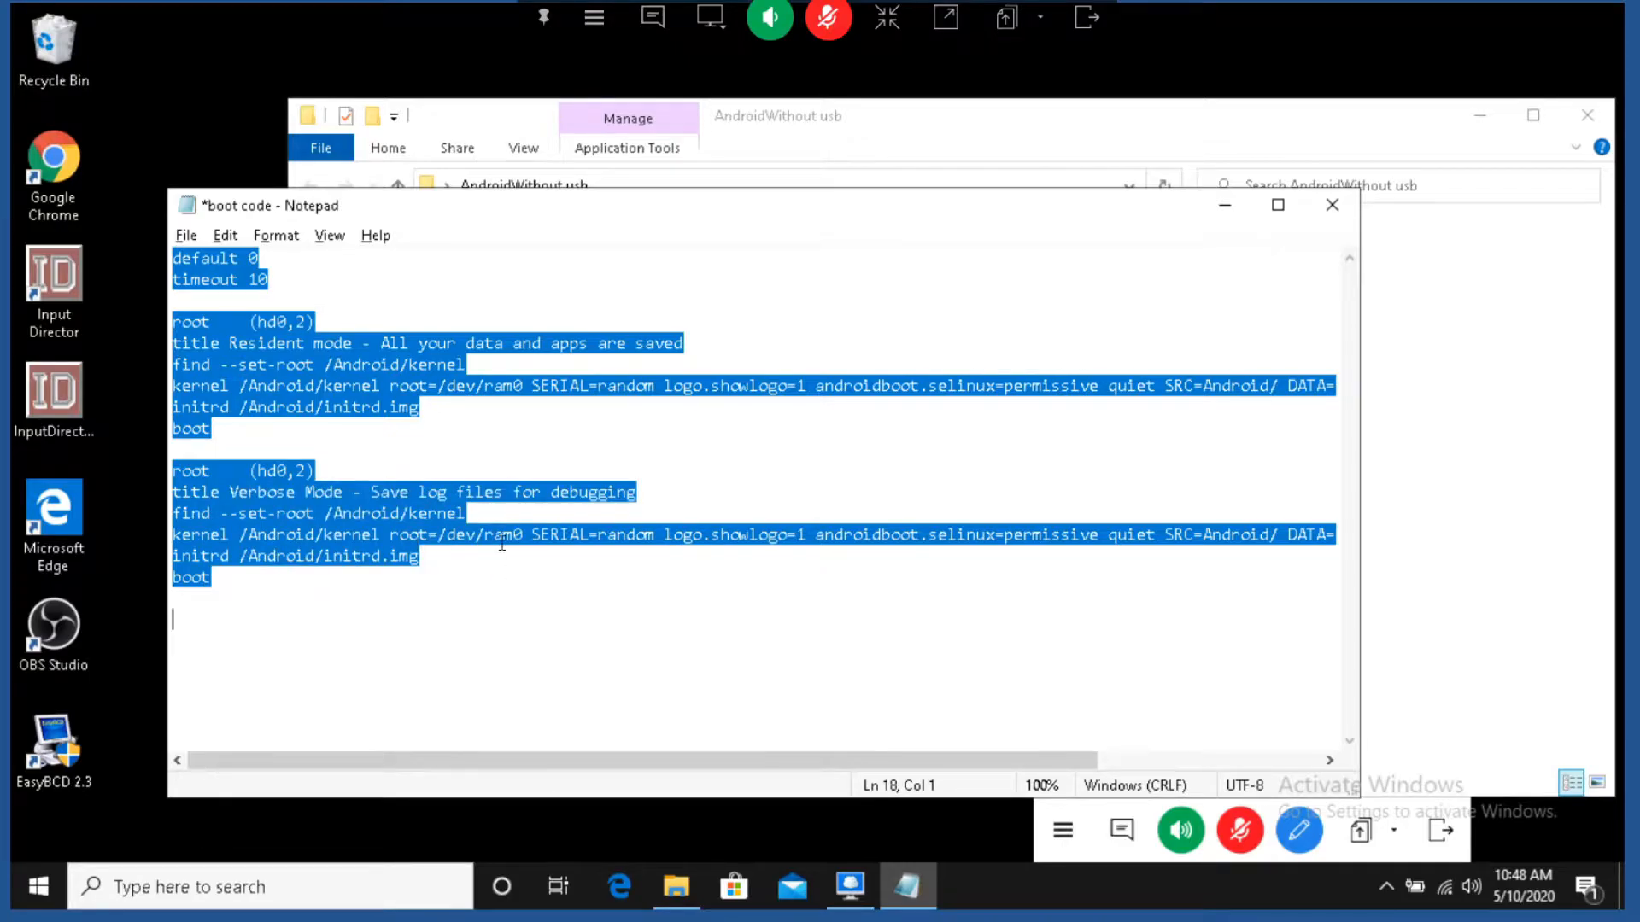
left_click(1331, 205)
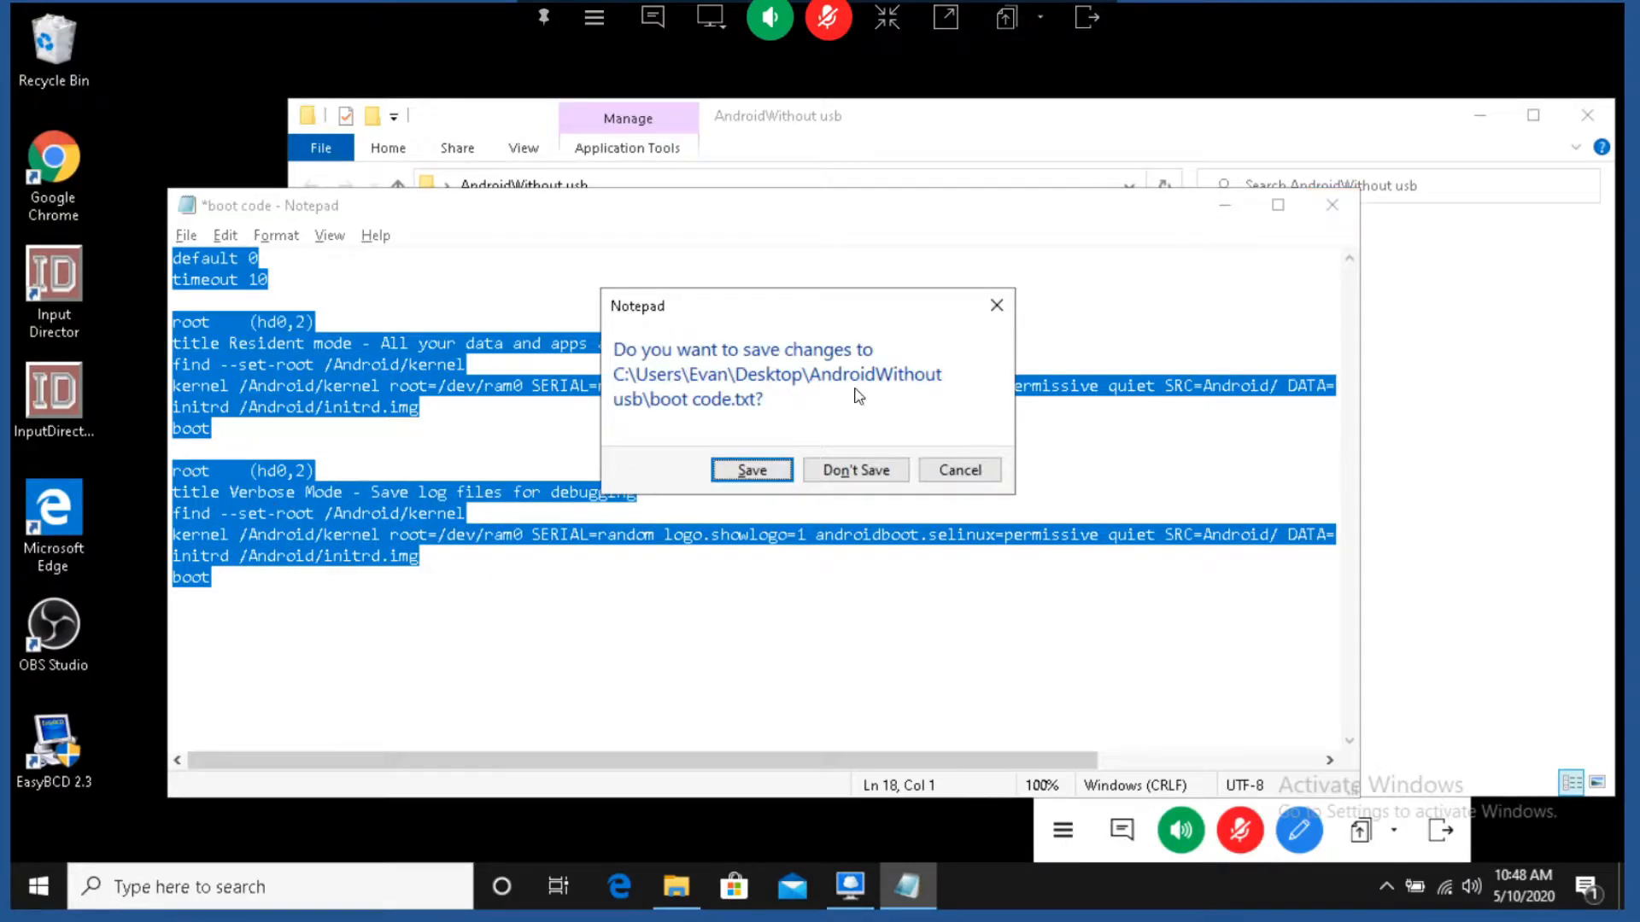
left_click(793, 469)
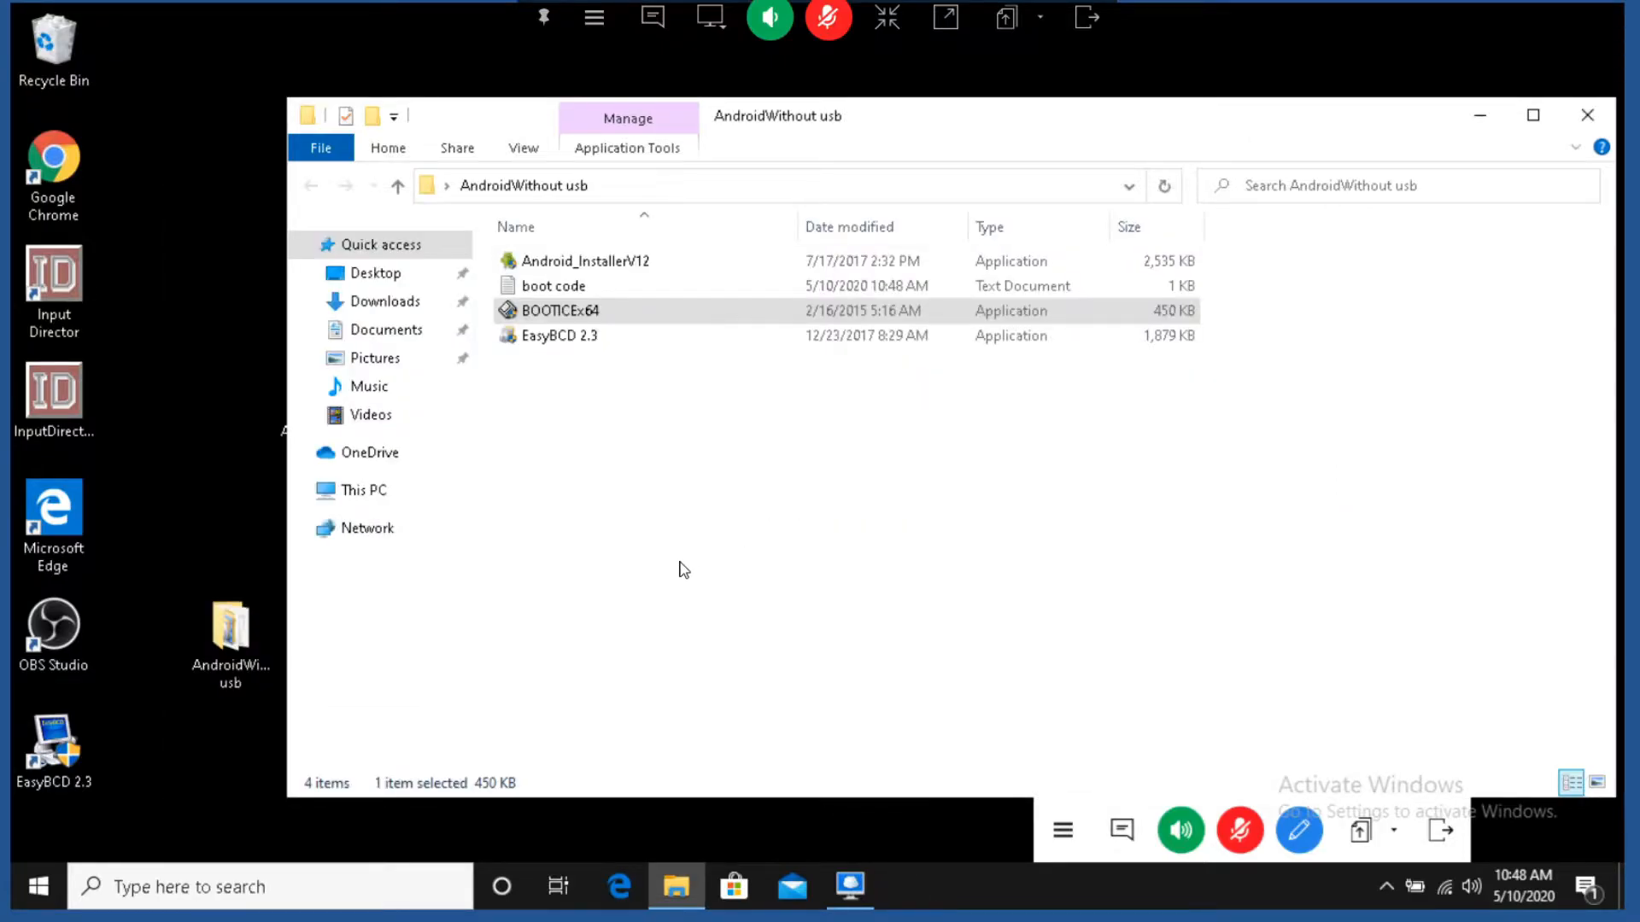
left_click(1590, 117)
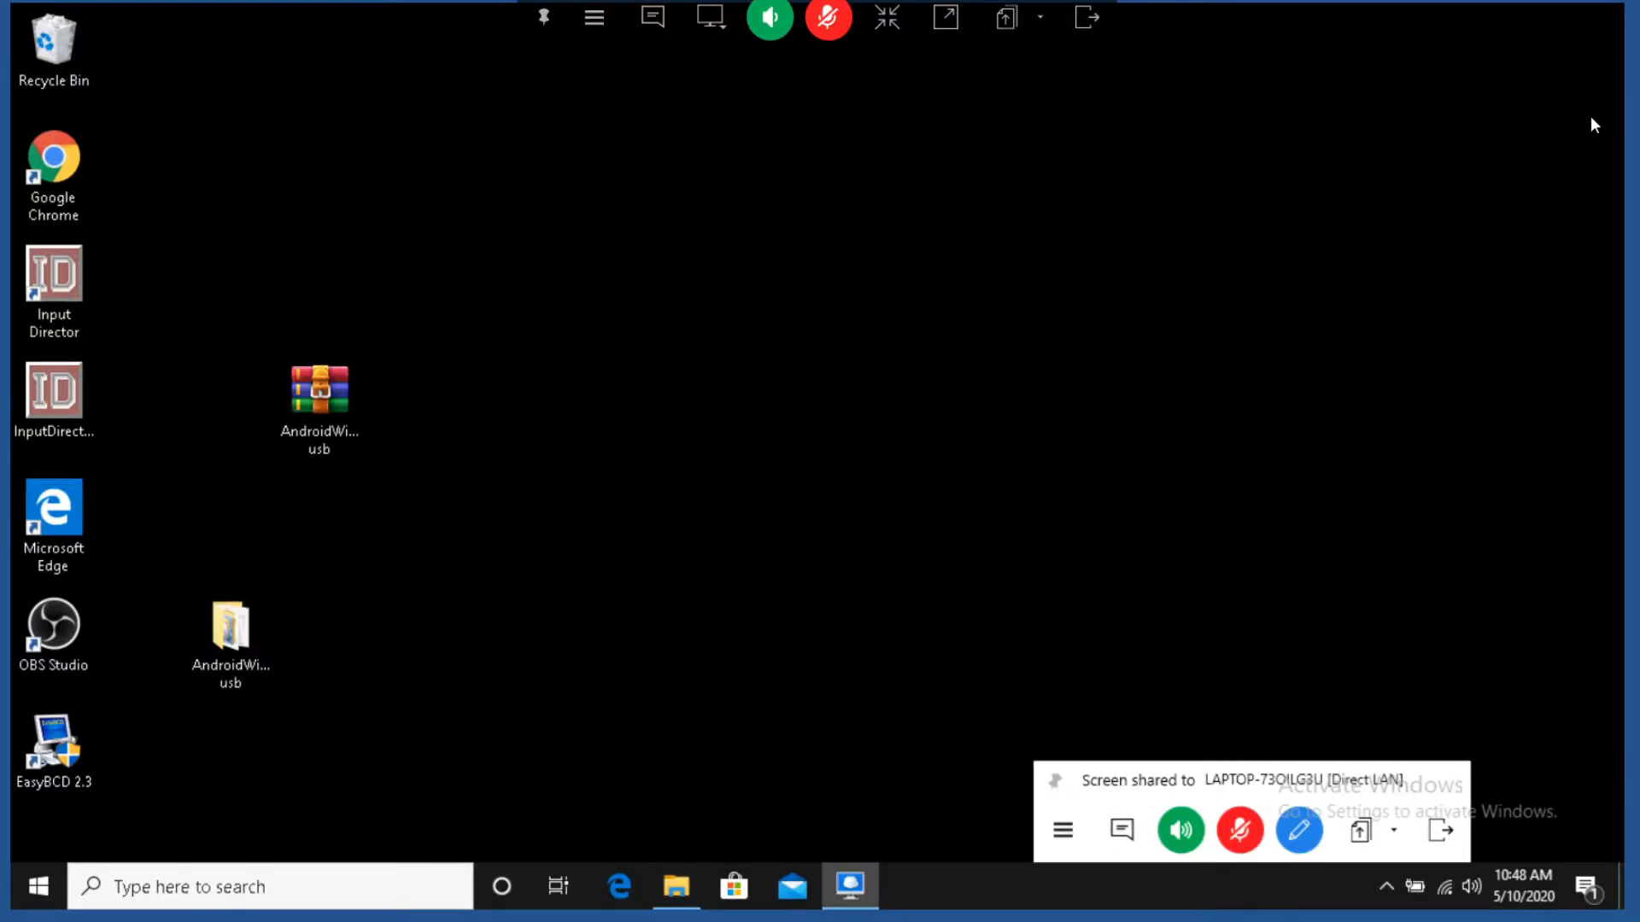
Step: Launch EasyBCD 2.3 and delete the Android entry from the boot menu
double_click(43, 748)
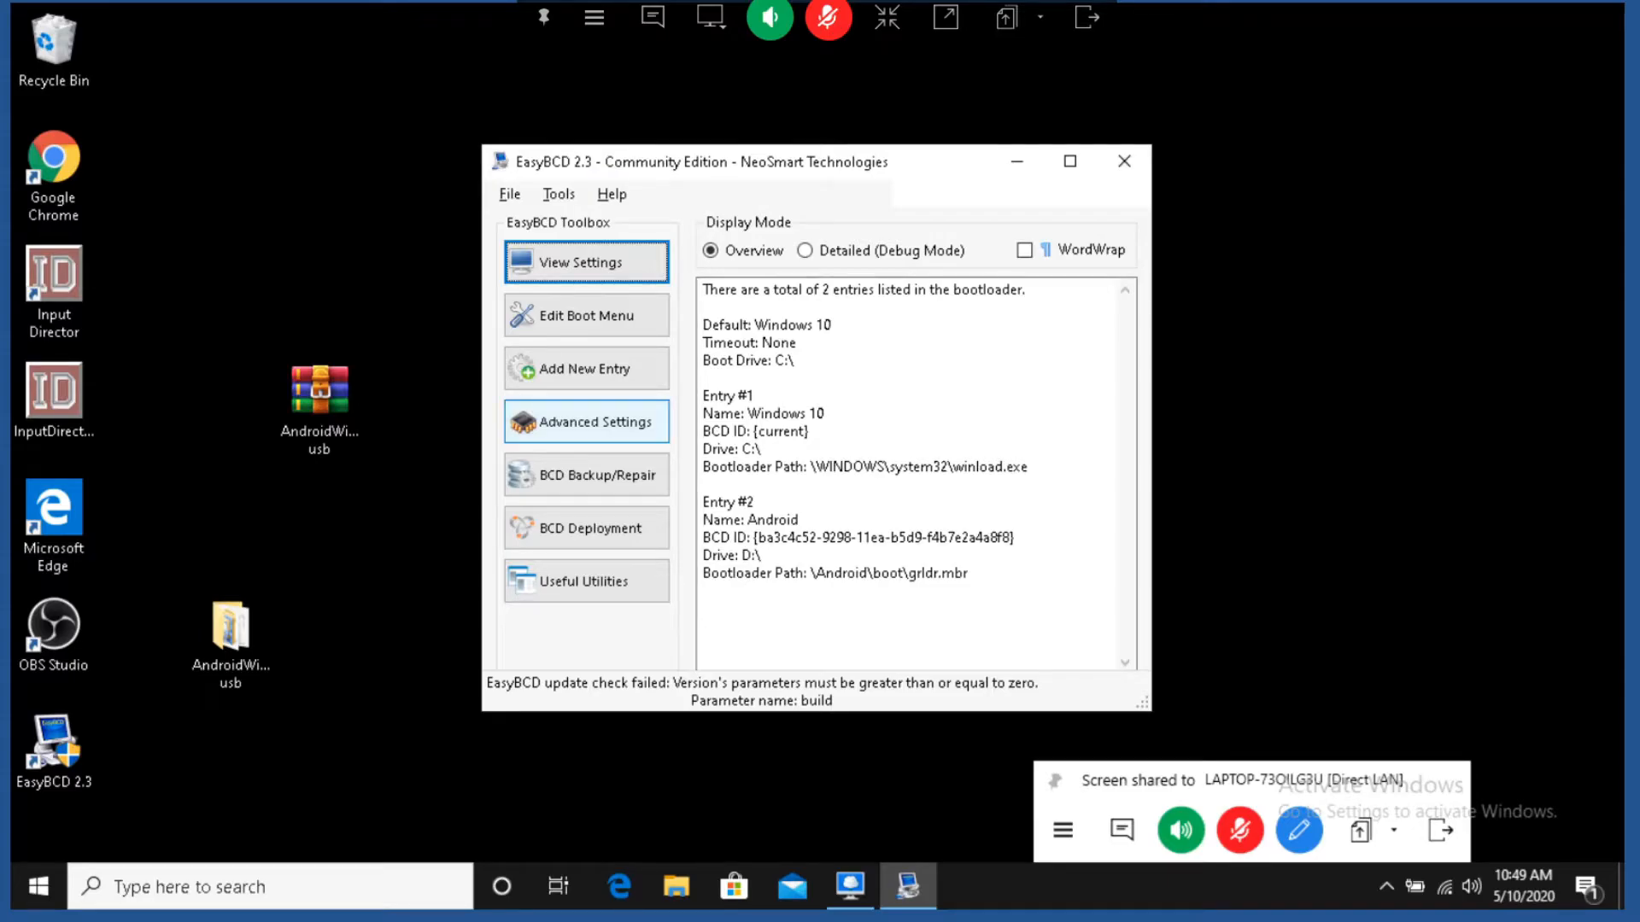
left_click(585, 315)
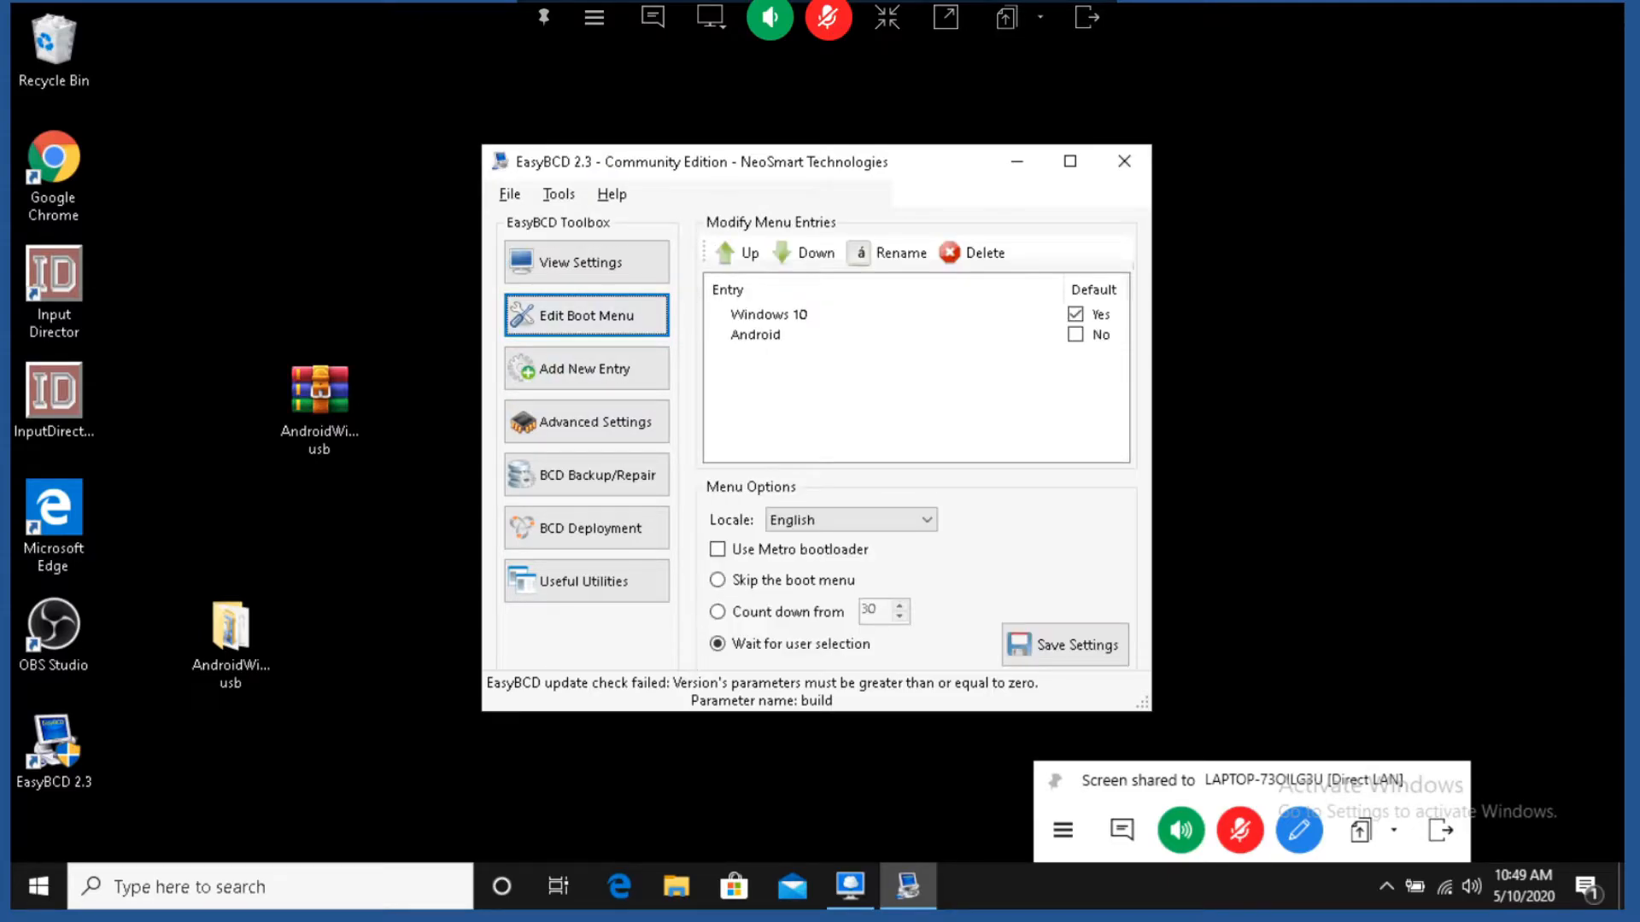
left_click(1075, 335)
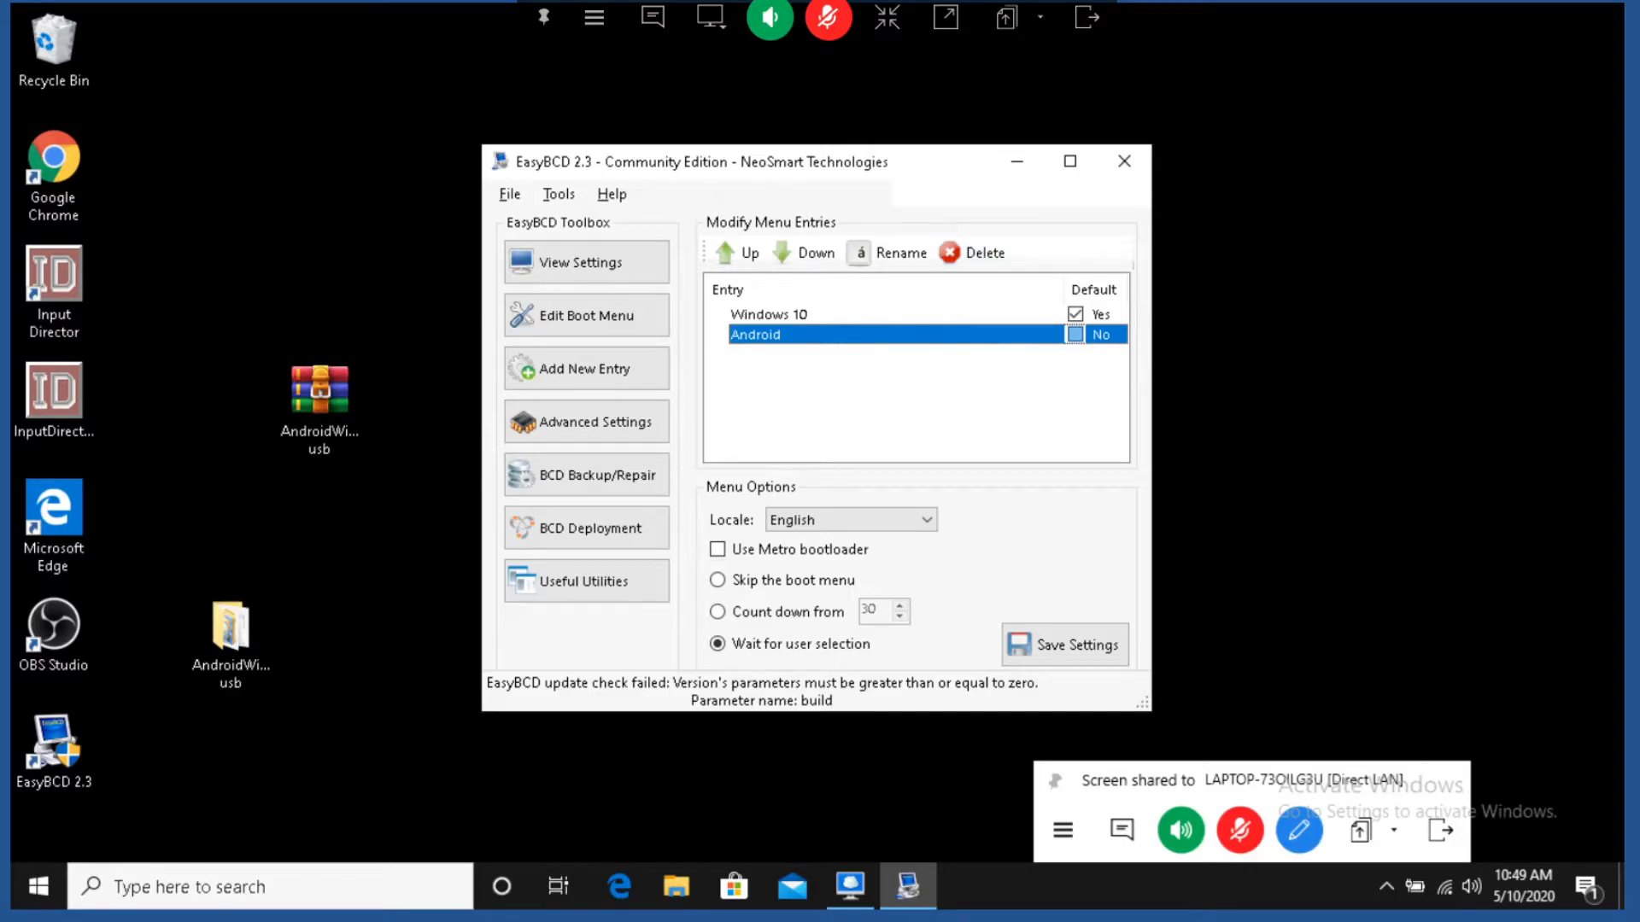
left_click(974, 253)
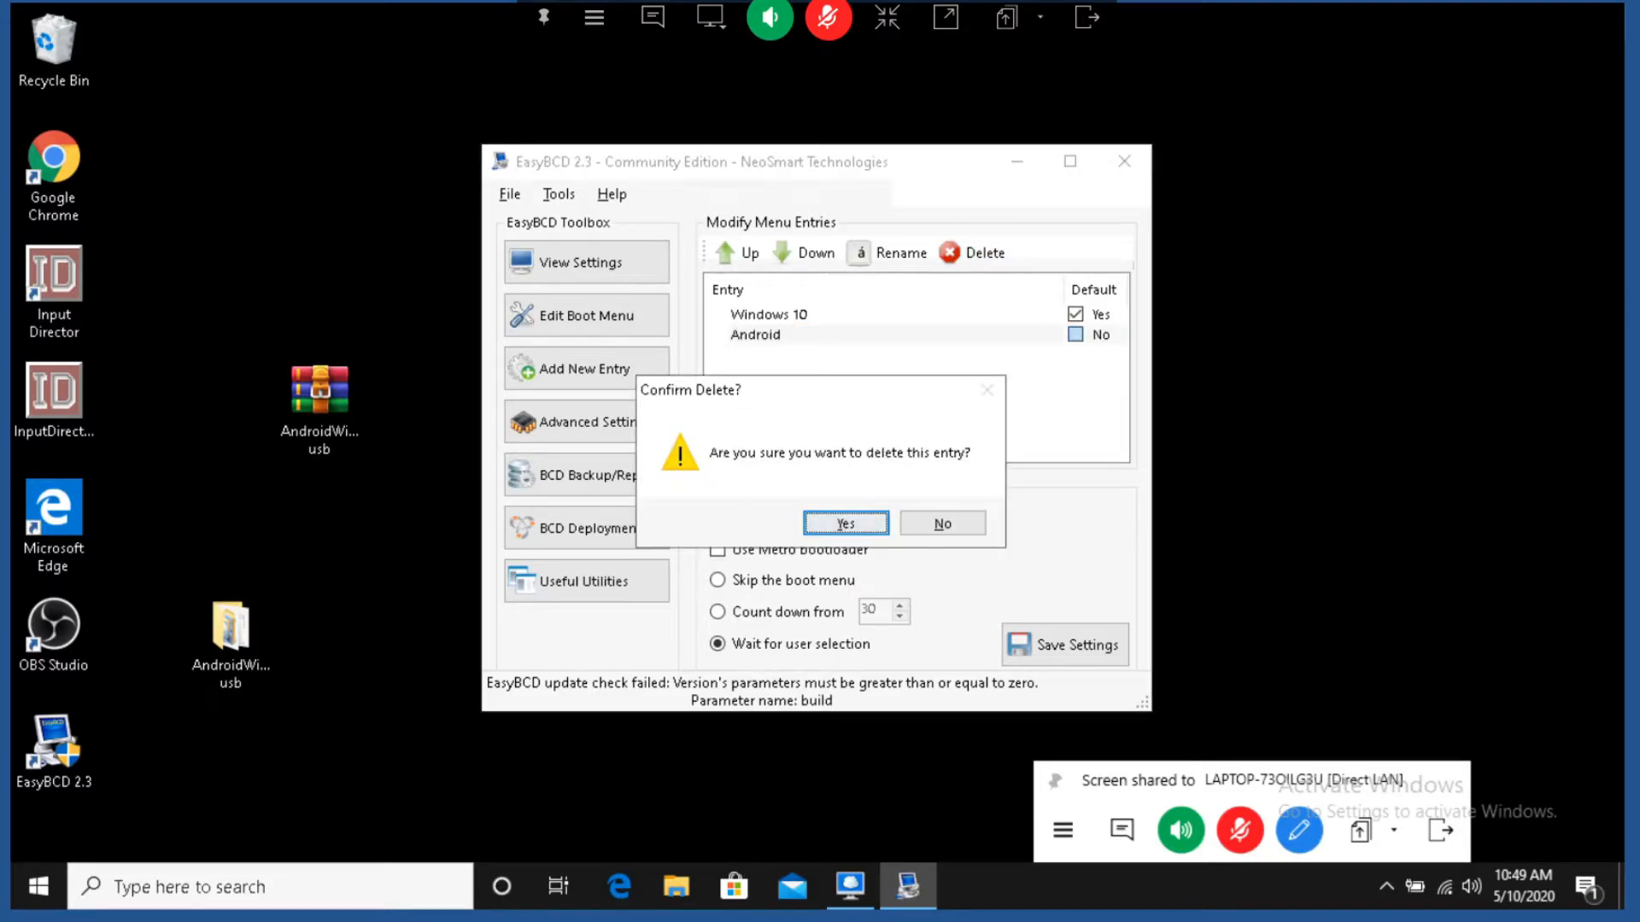
key("Return")
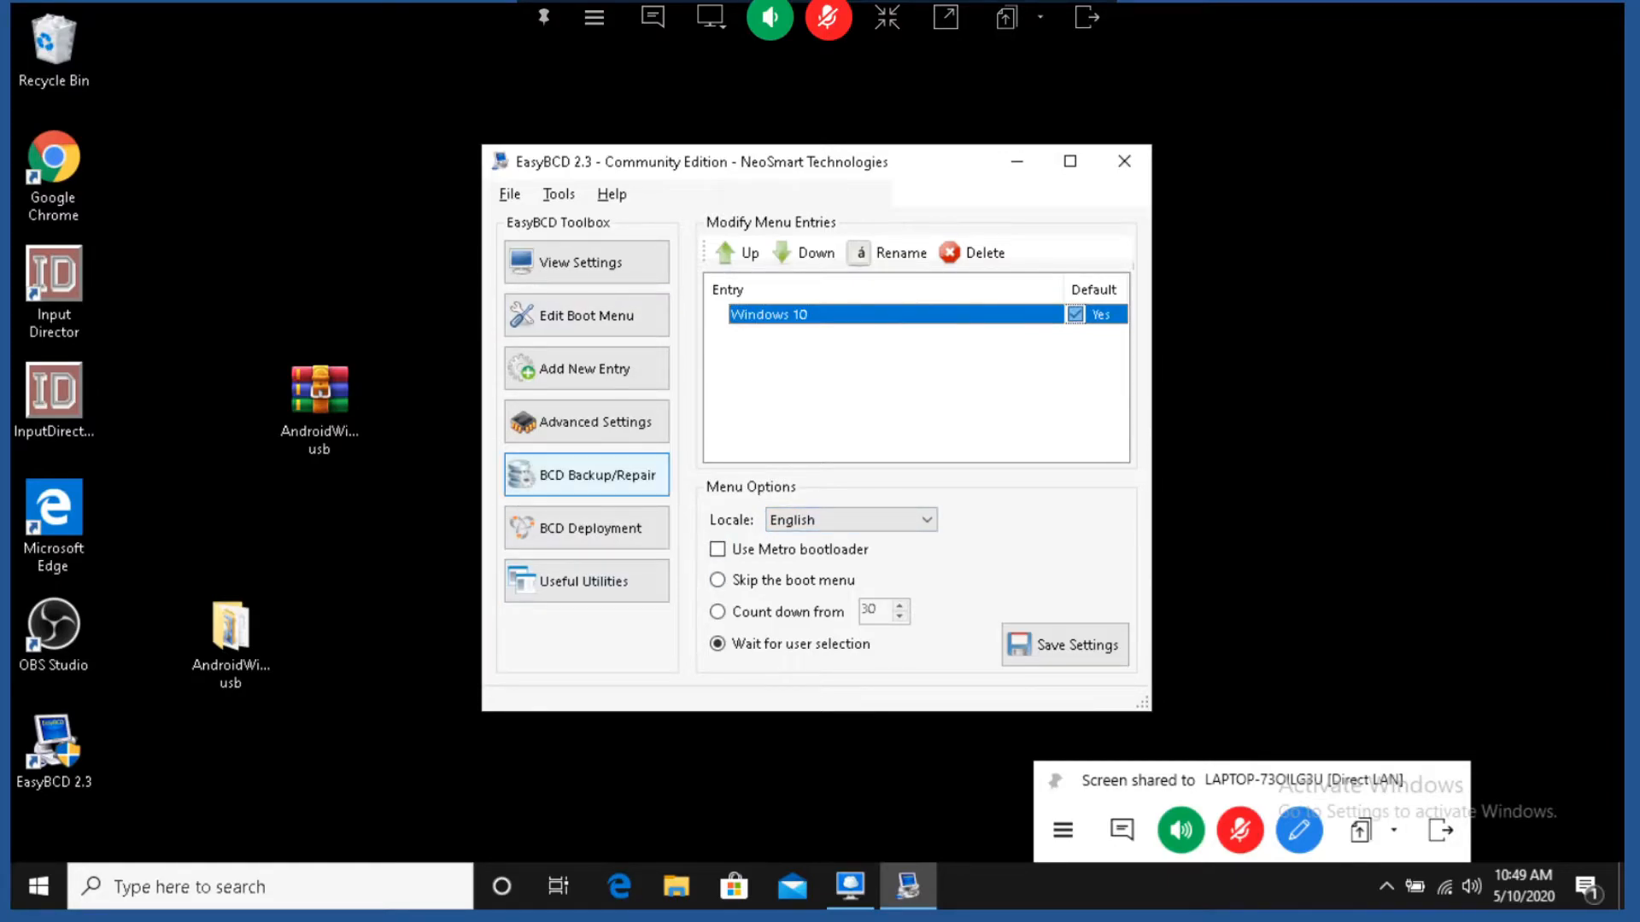
left_click(717, 550)
left_click(717, 549)
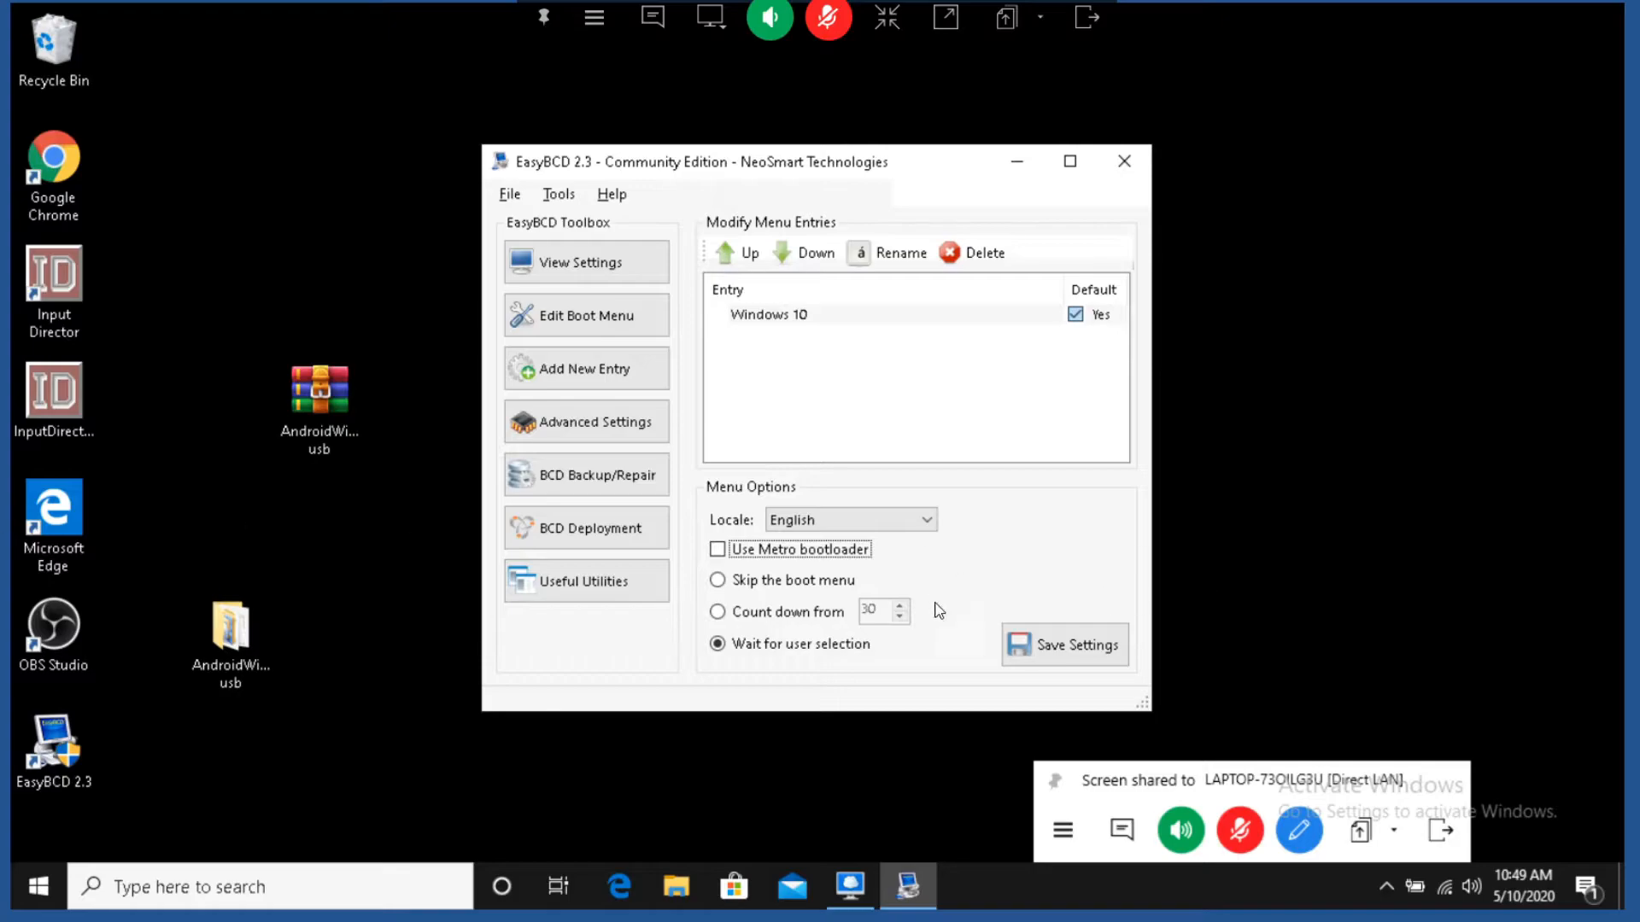
Step: Install the NeoGrub bootloader as a new boot entry and open its menu.lst configuration file
left_click(587, 316)
left_click(587, 368)
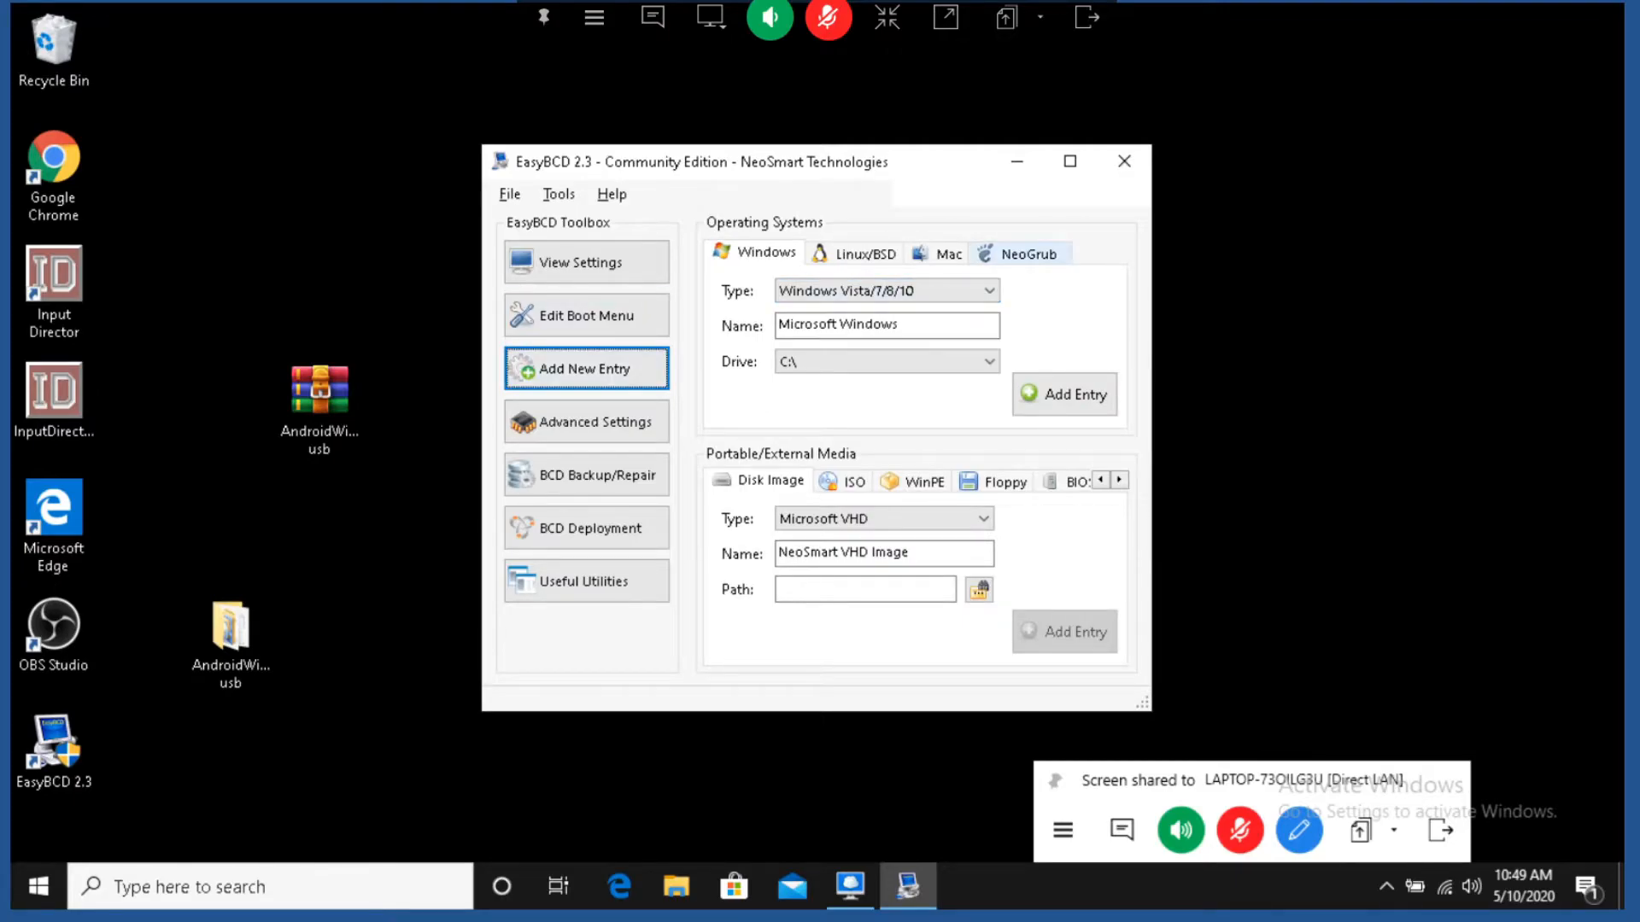
left_click(1021, 254)
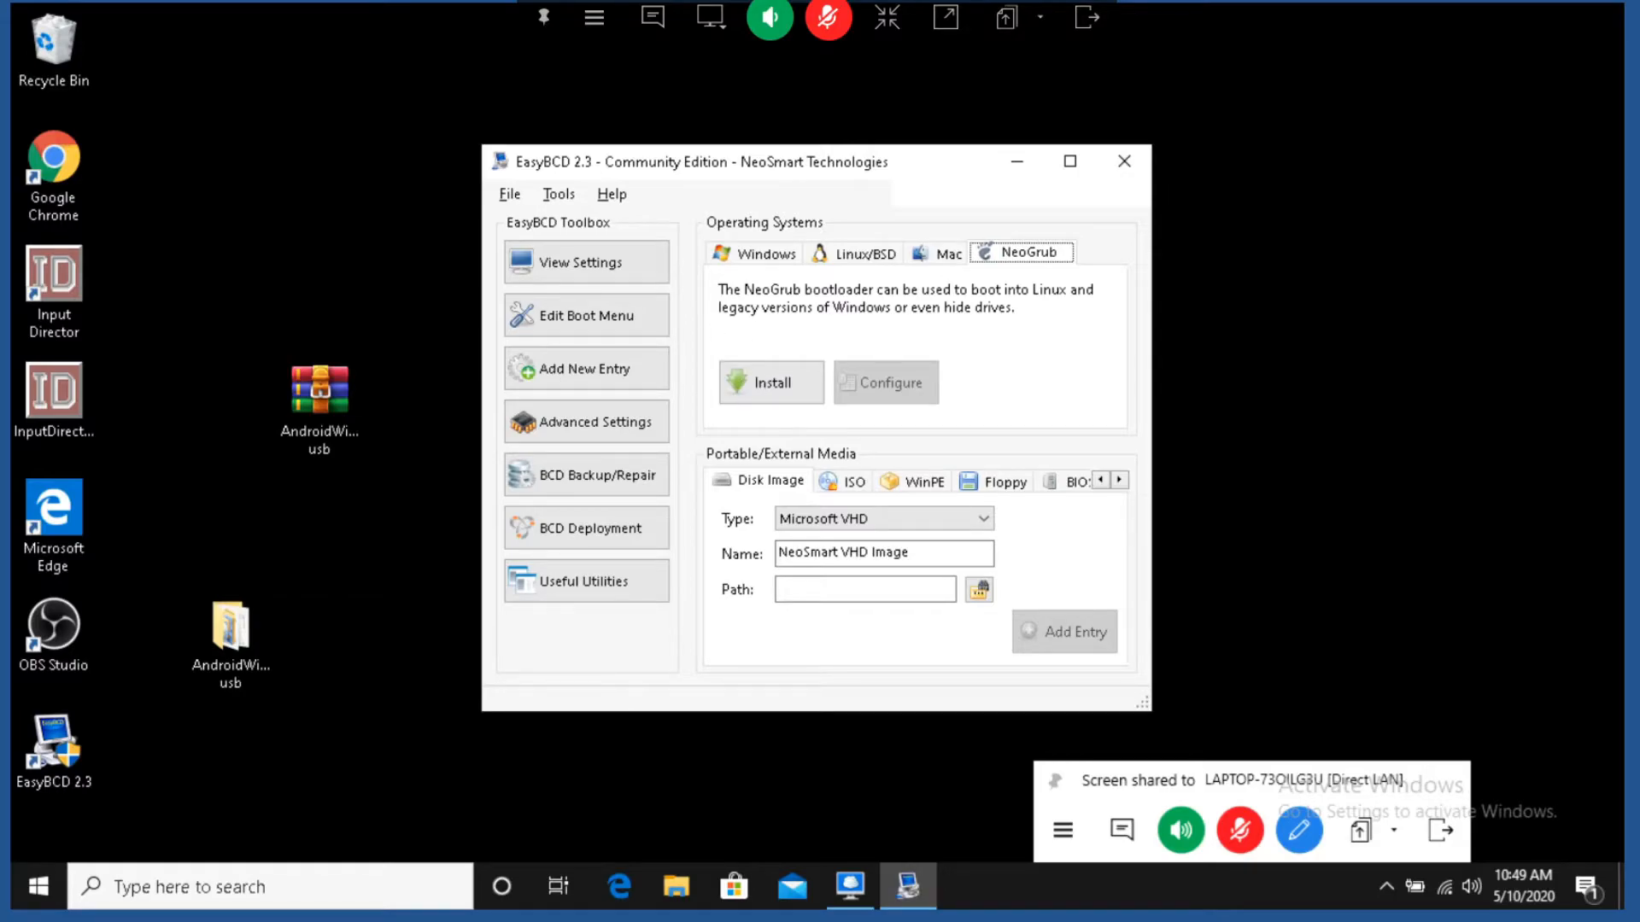
left_click(771, 382)
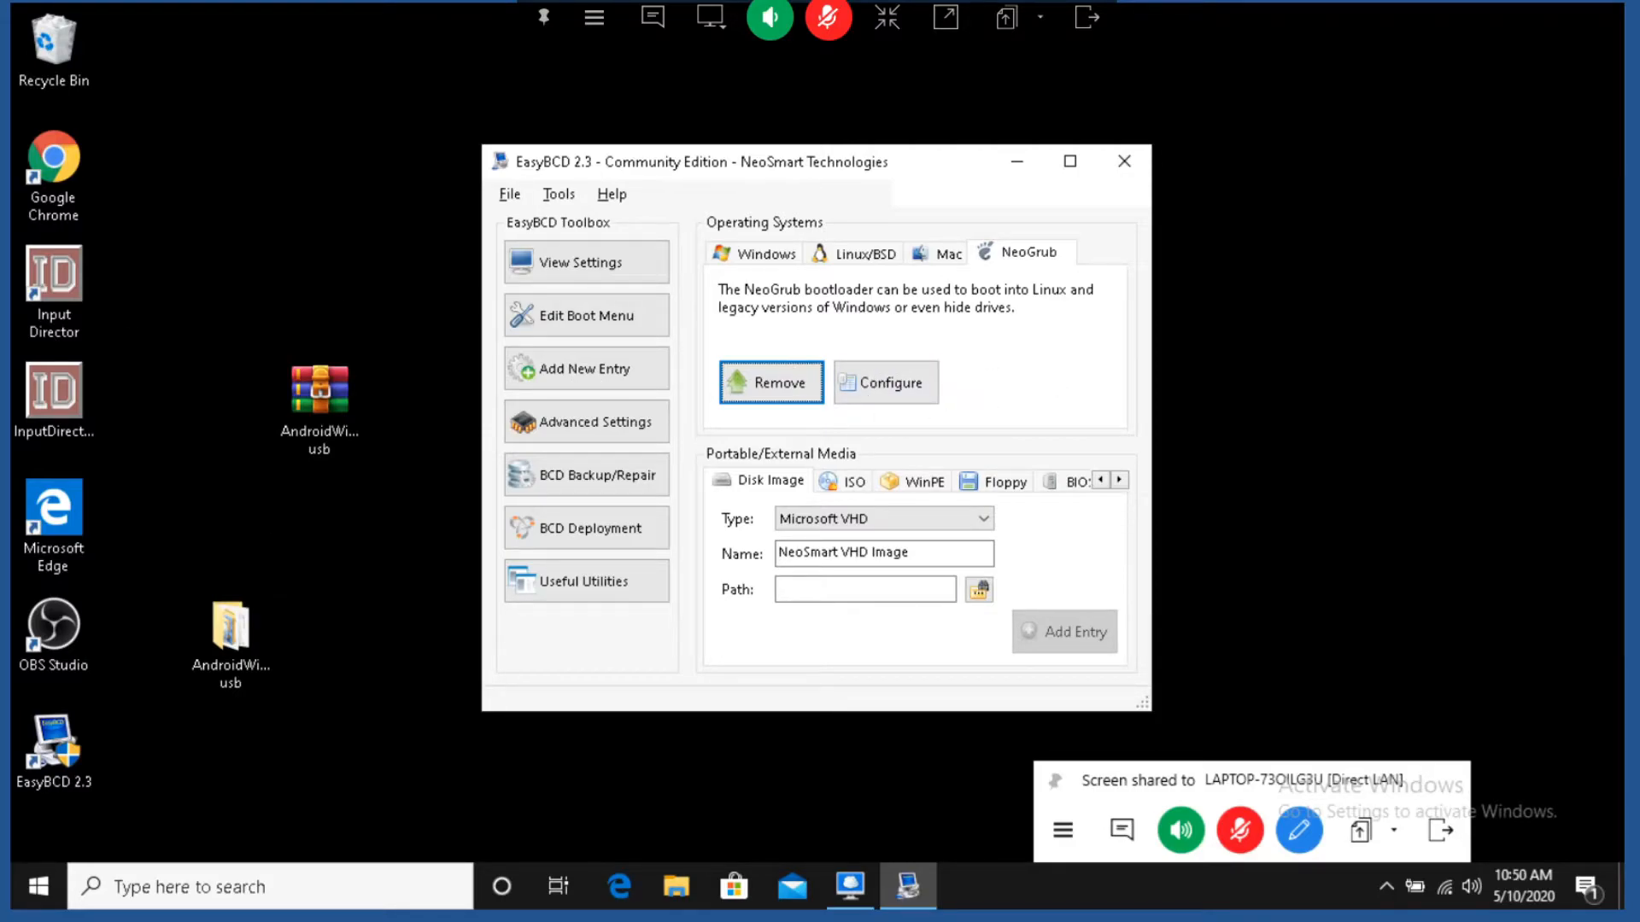
left_click(886, 383)
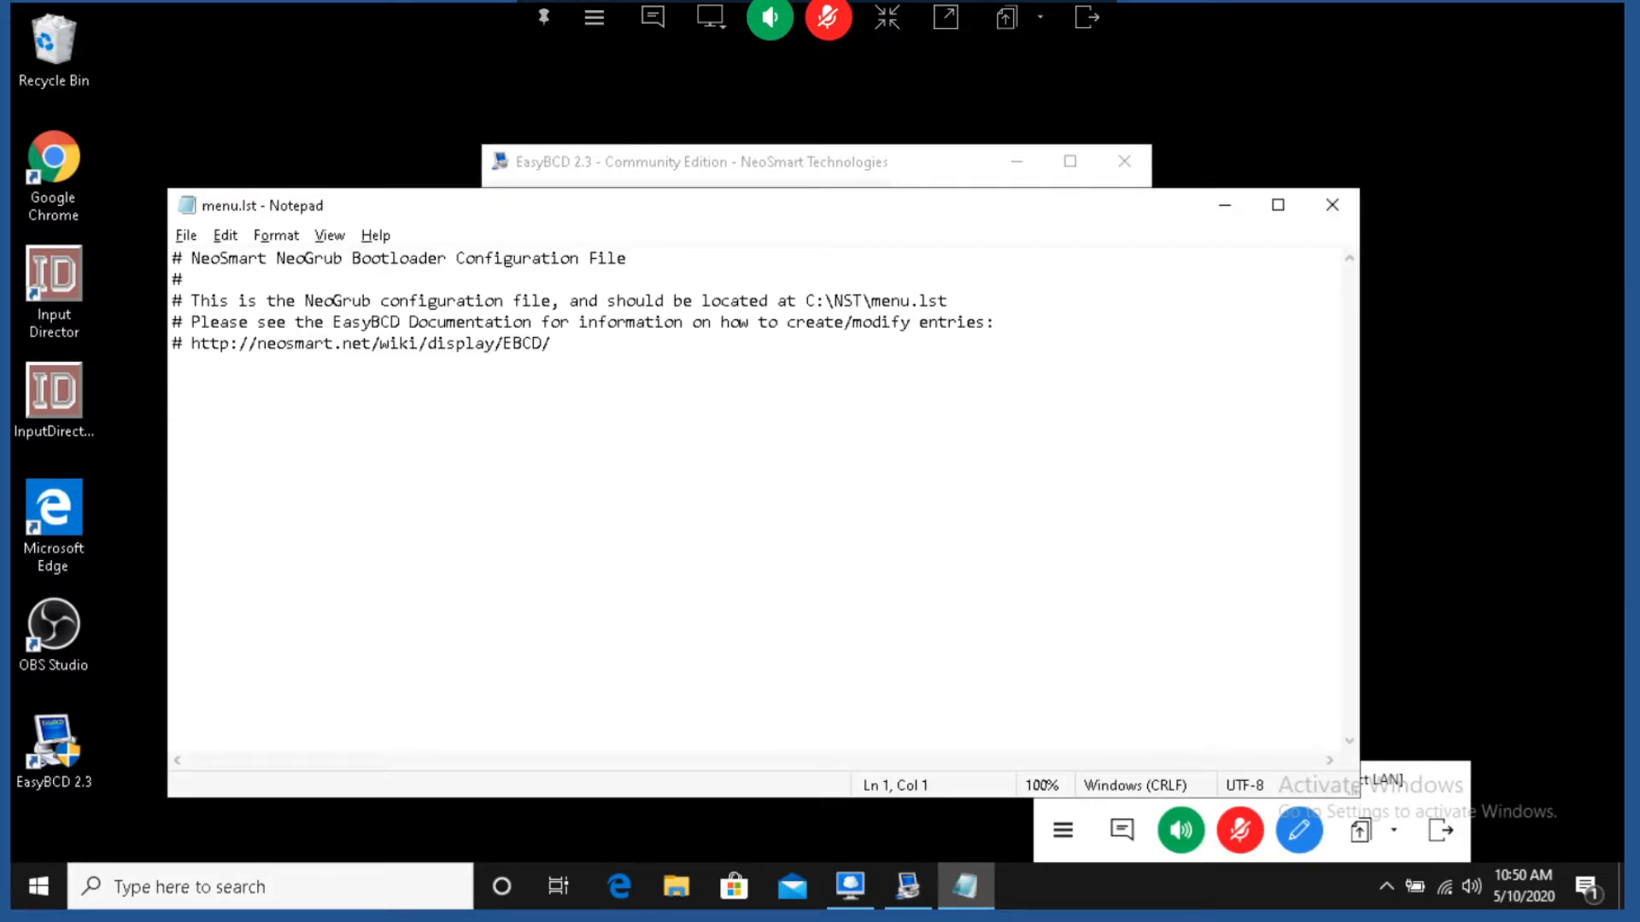
Step: Replace all the default text in menu.lst with the copied boot code, and save and close the file
left_click_drag(641, 363, 570, 302)
left_click(598, 367)
key("ctrl+a")
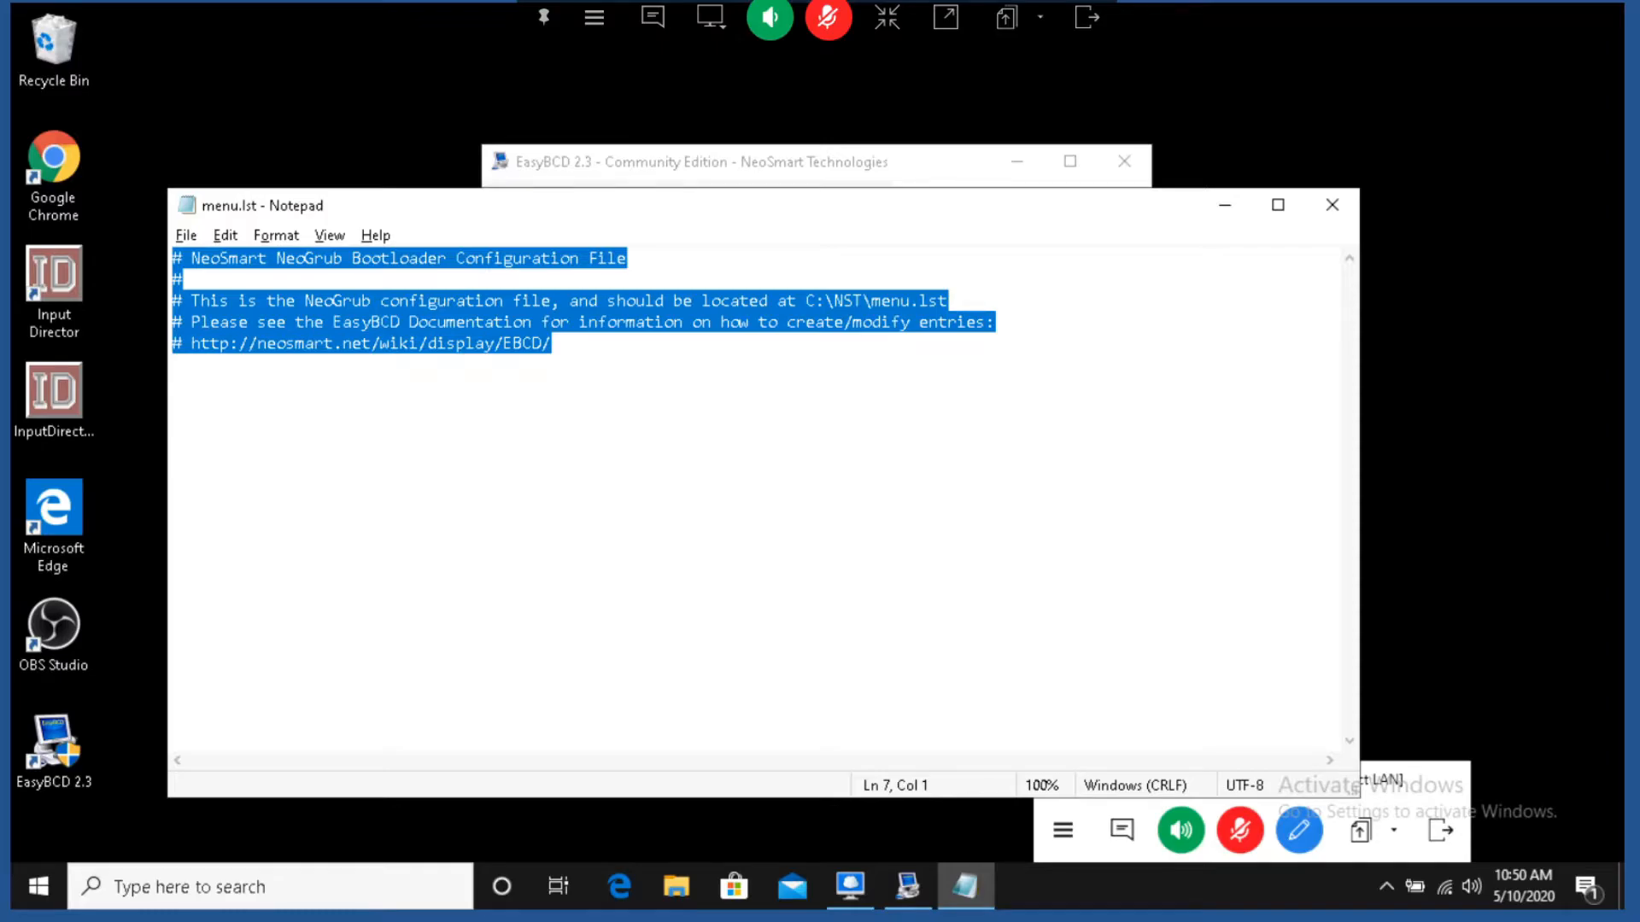
left_click_drag(644, 366, 626, 323)
left_click_drag(568, 386, 173, 258)
right_click(442, 305)
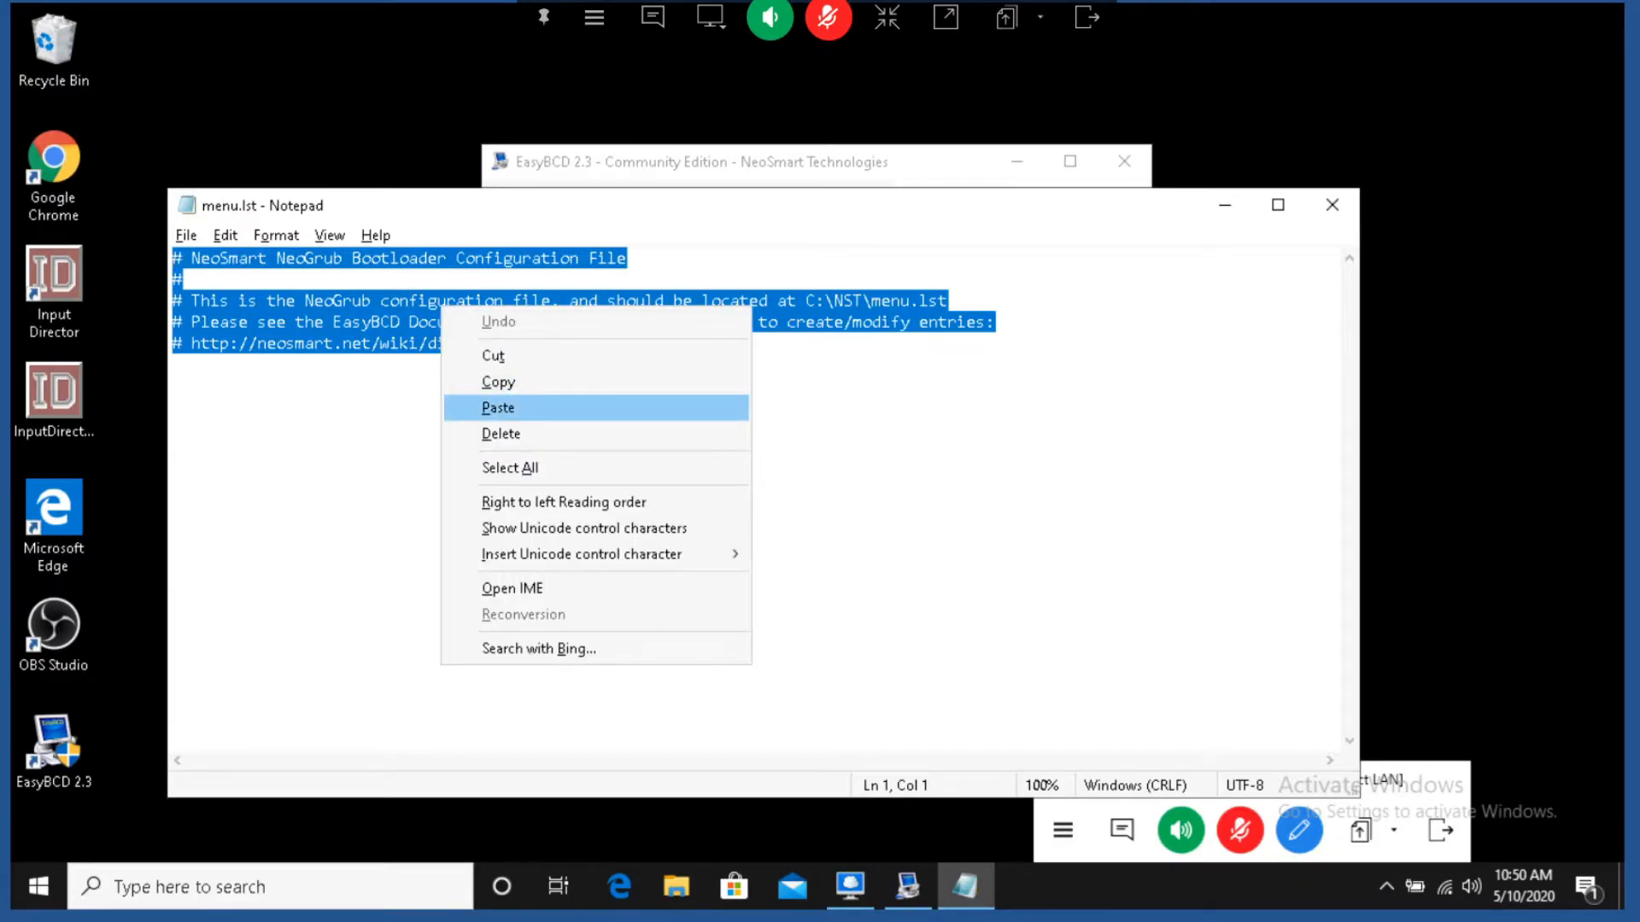
left_click(498, 407)
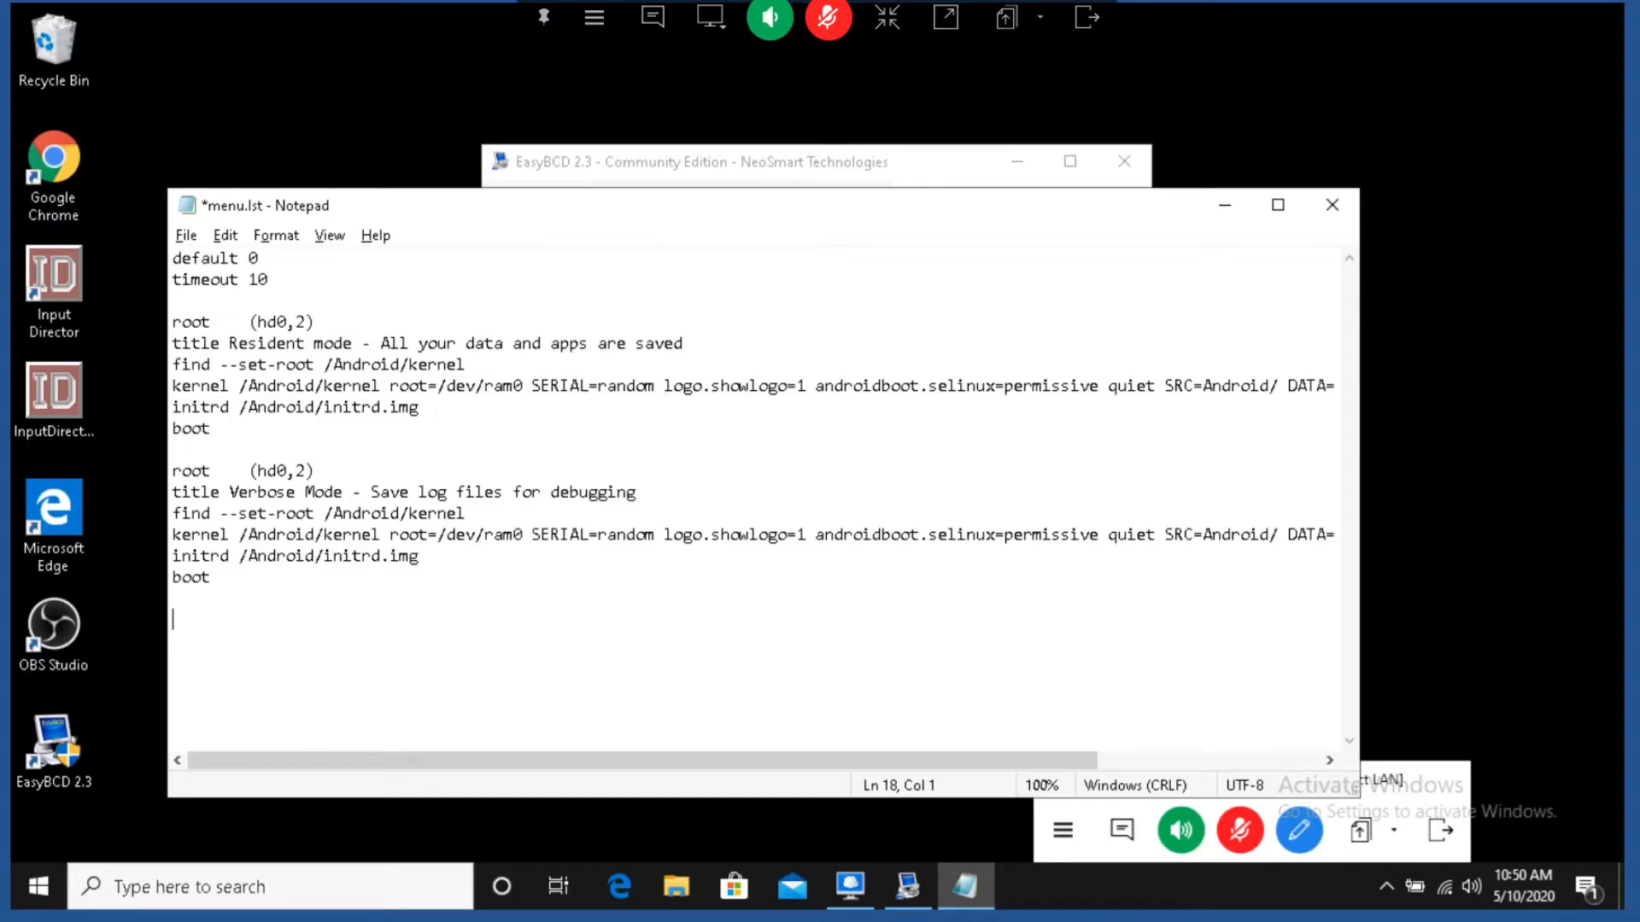
key("ctrl+a")
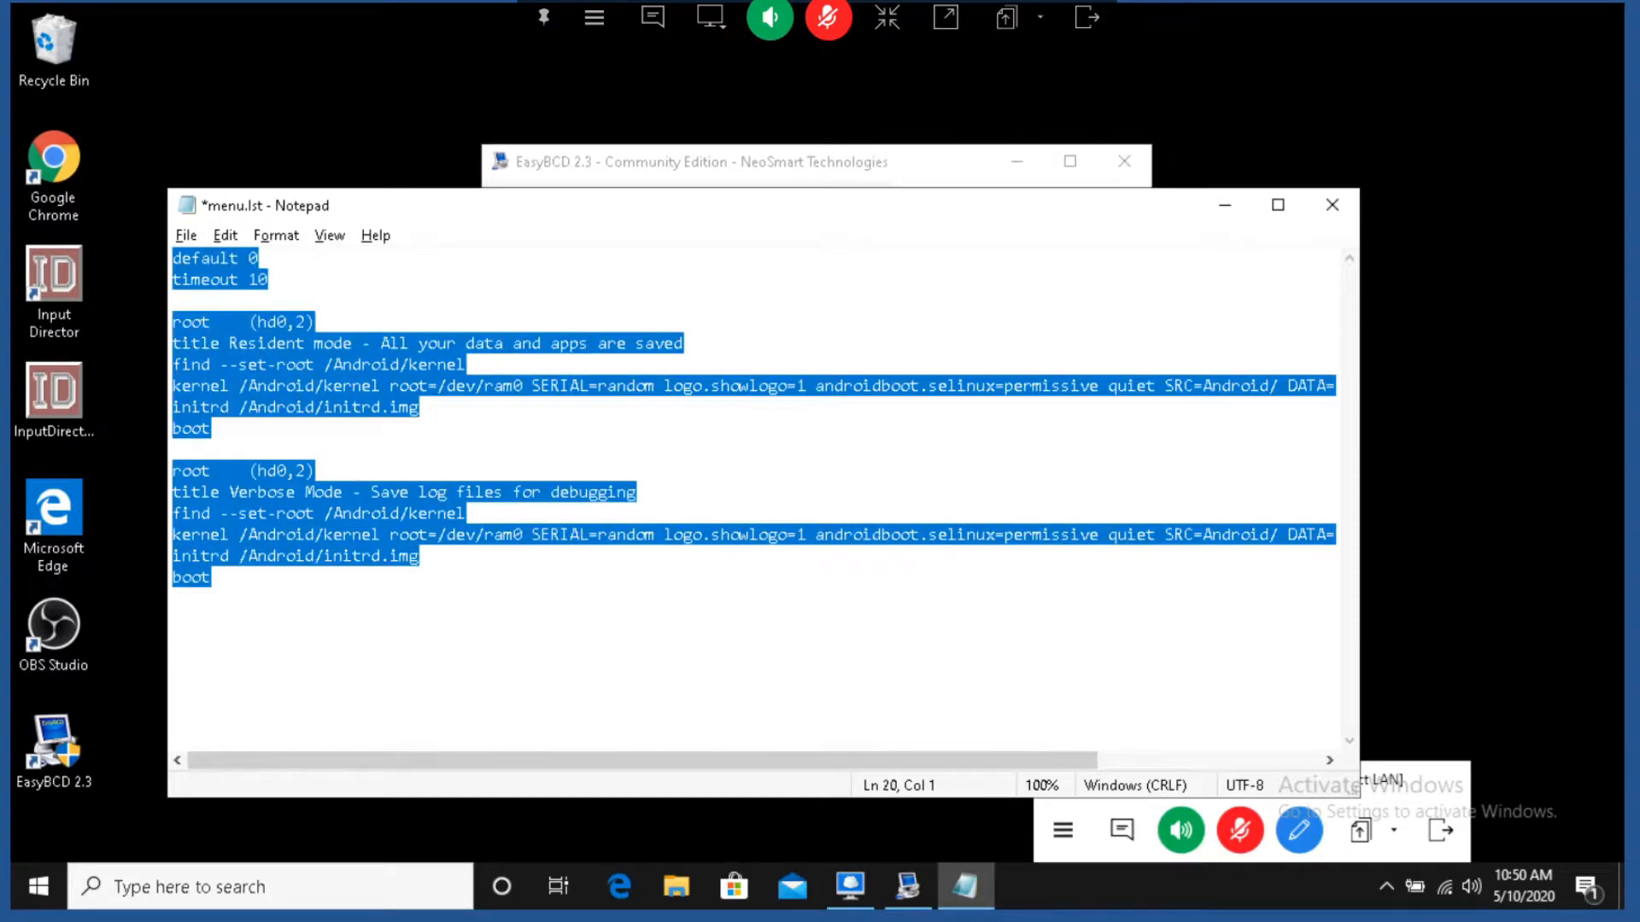
key("ctrl+v")
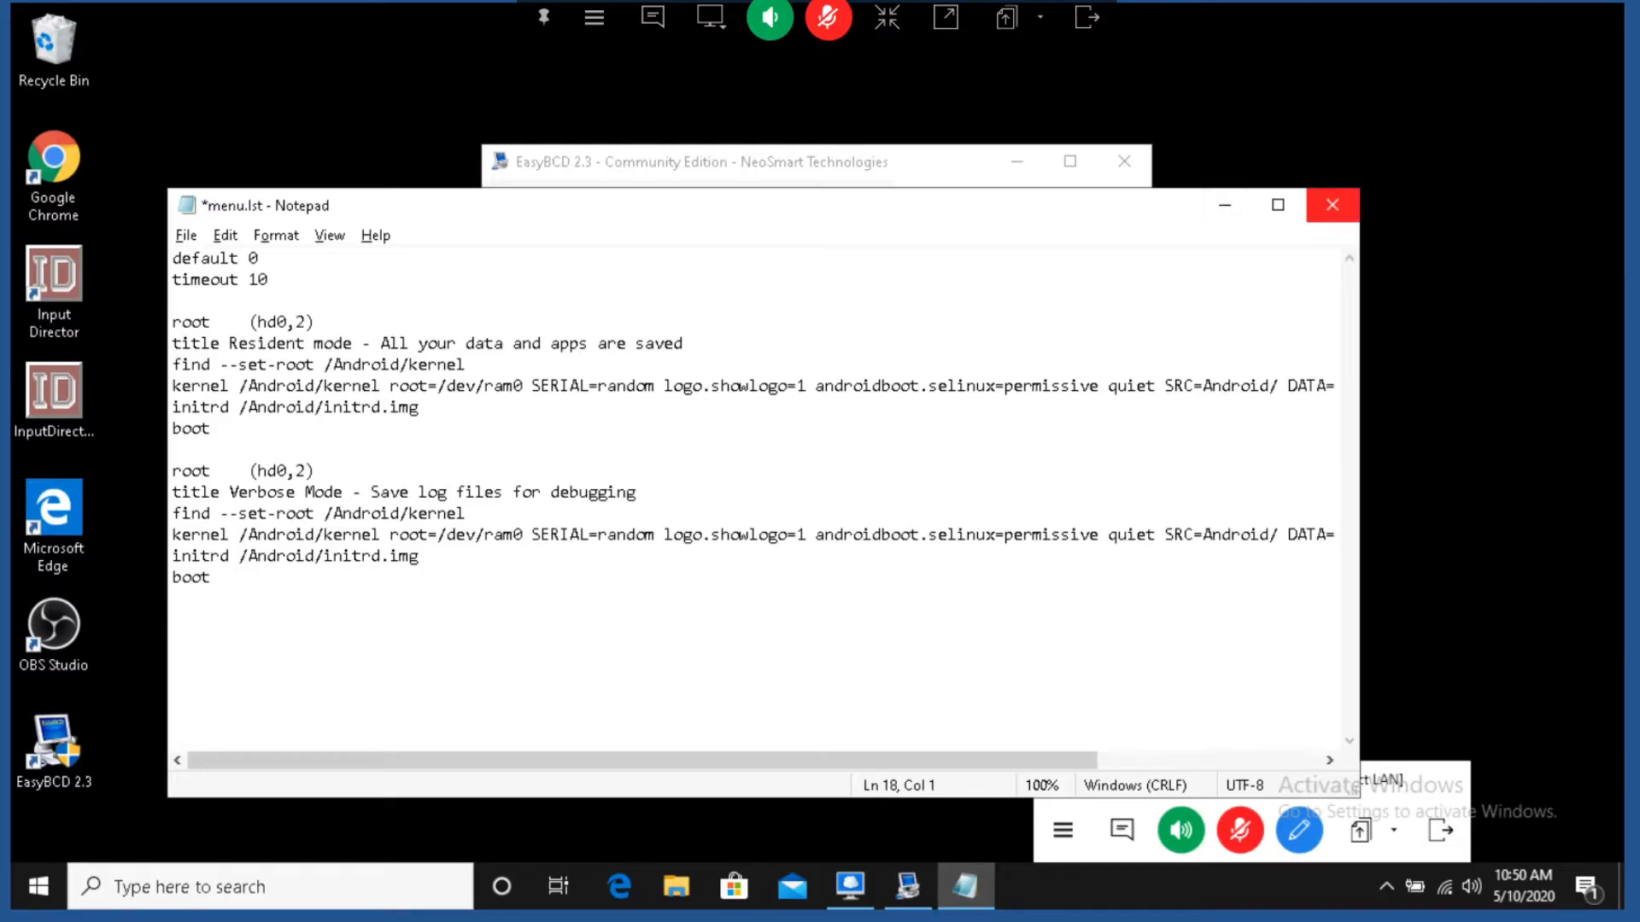
left_click(1331, 205)
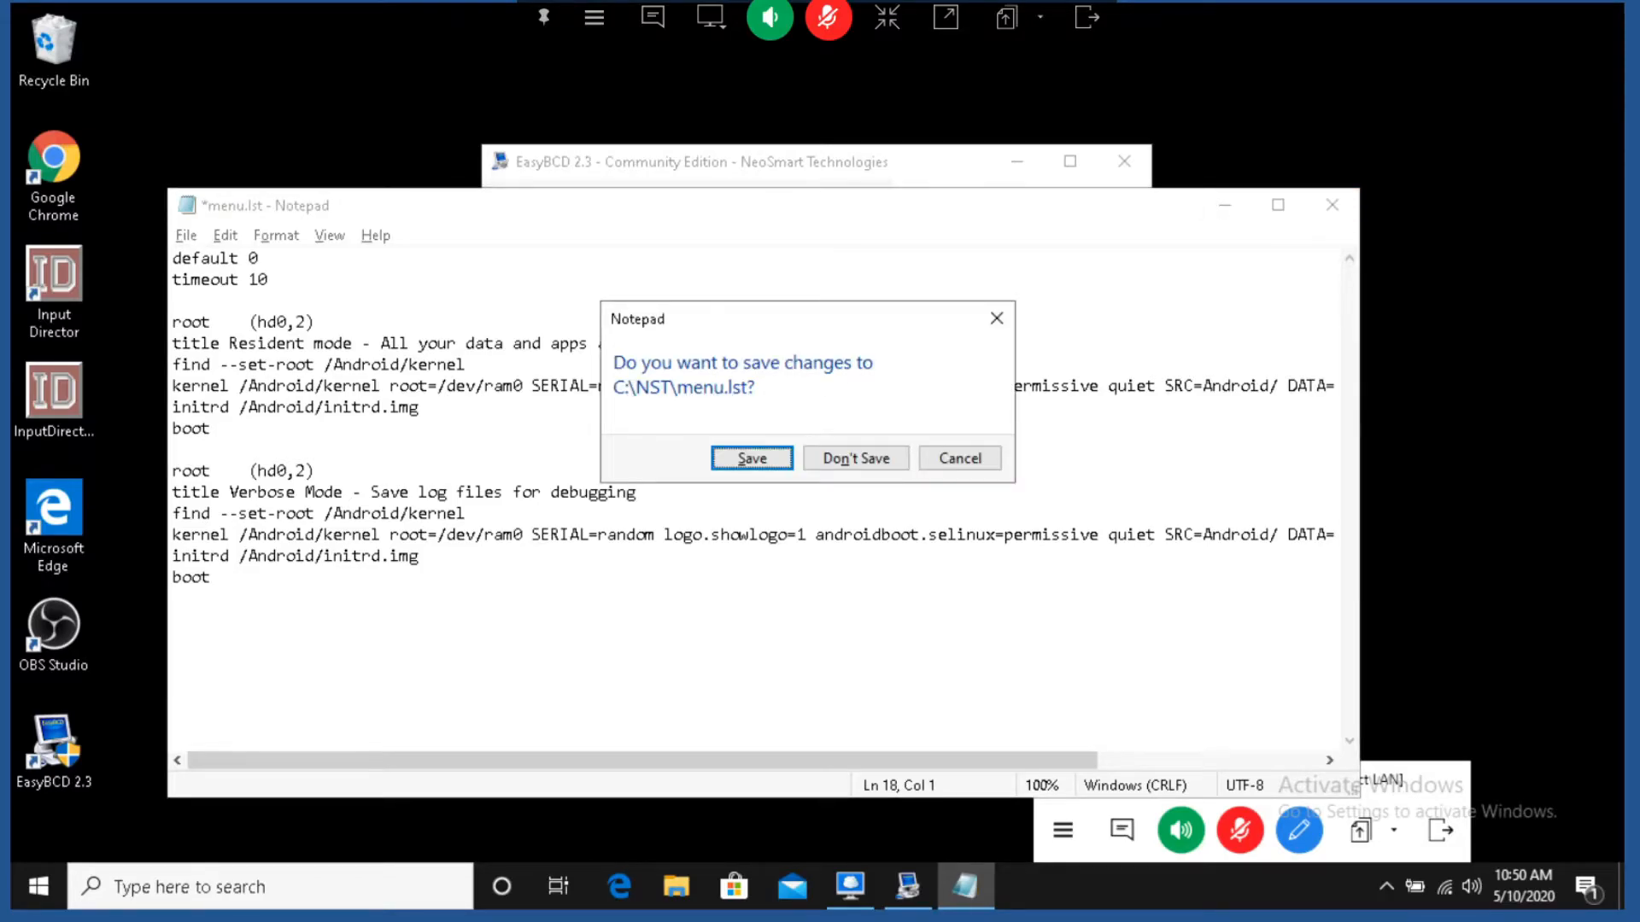
key("Return")
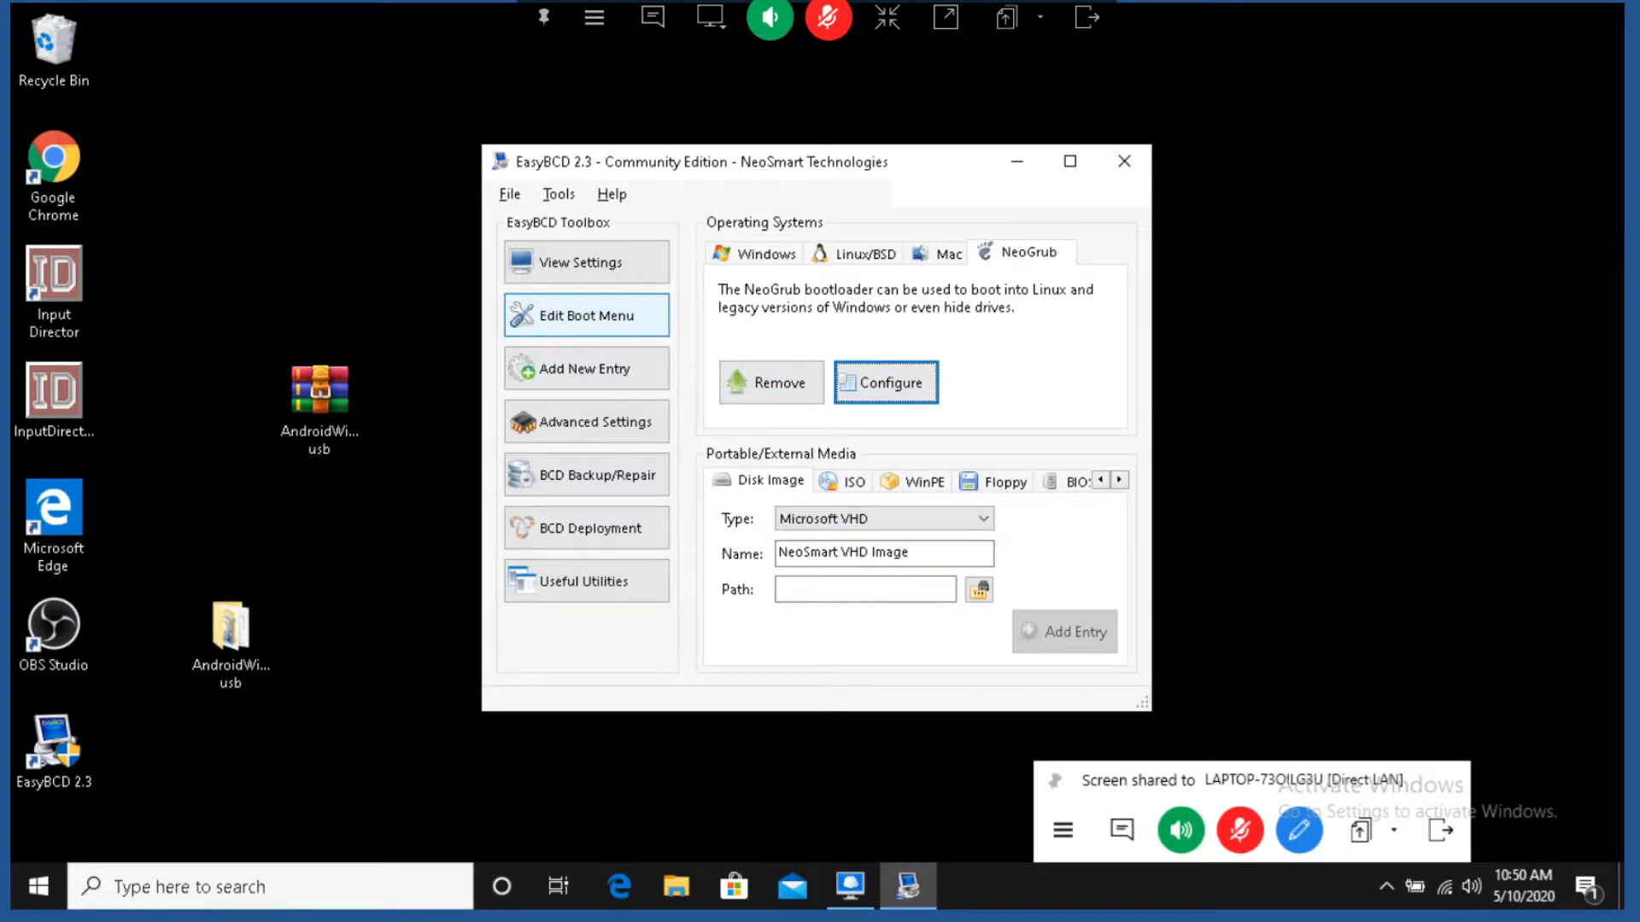
Step: Reorder the boot menu entries in EasyBCD so that Windows 10 comes below NeoGrub Bootloader
left_click(587, 315)
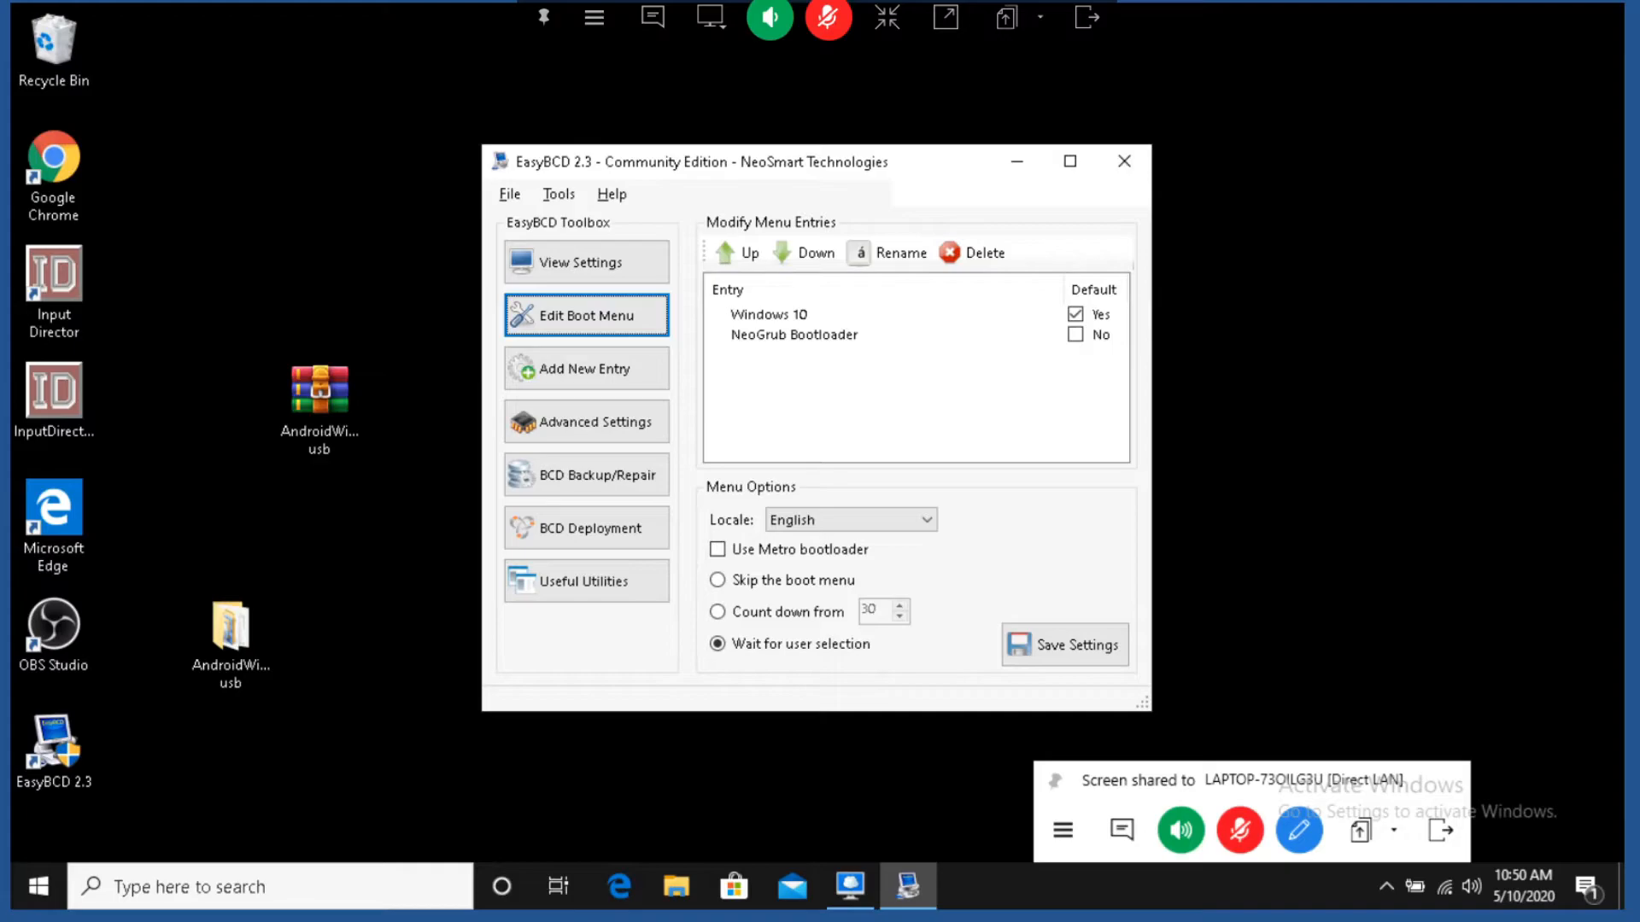
left_click(794, 335)
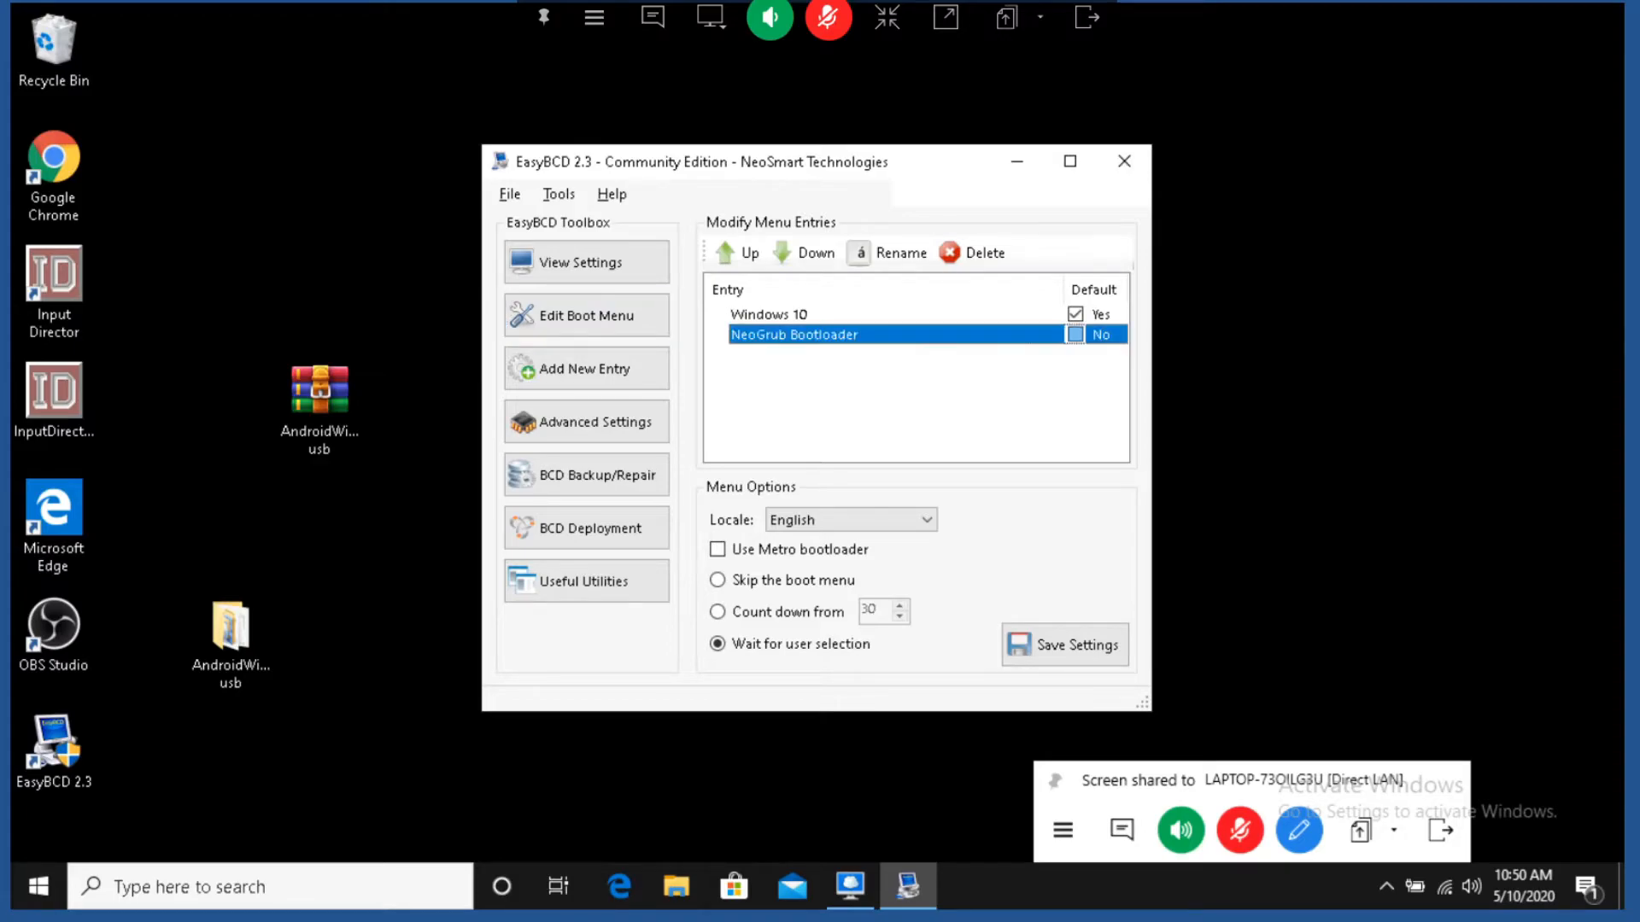
left_click(768, 314)
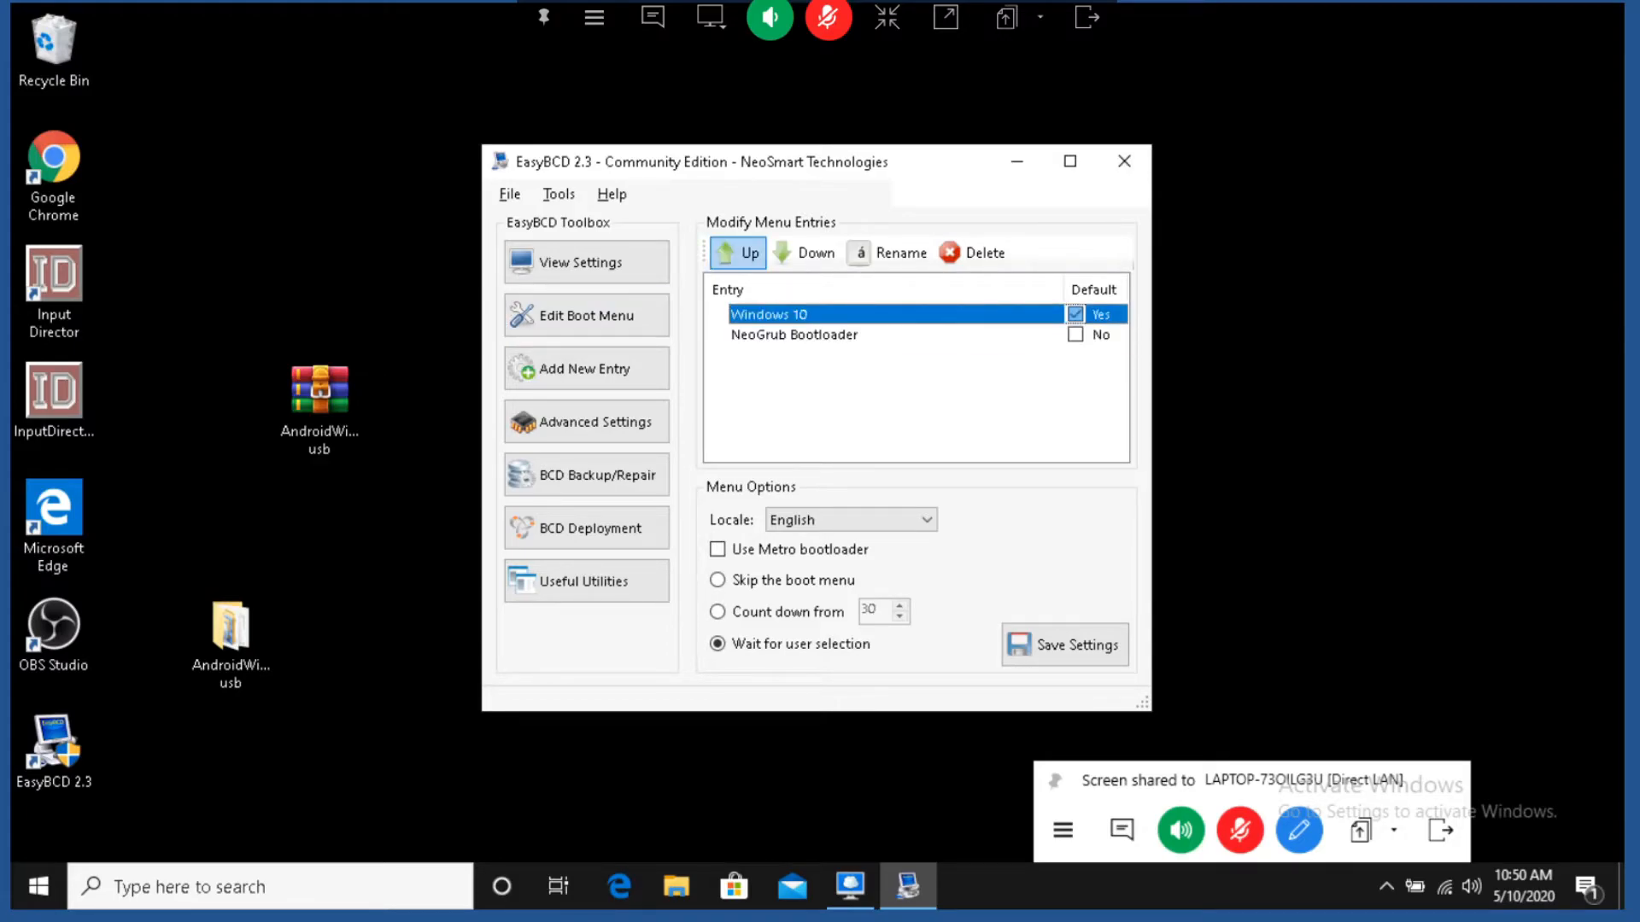
left_click(807, 253)
left_click(741, 252)
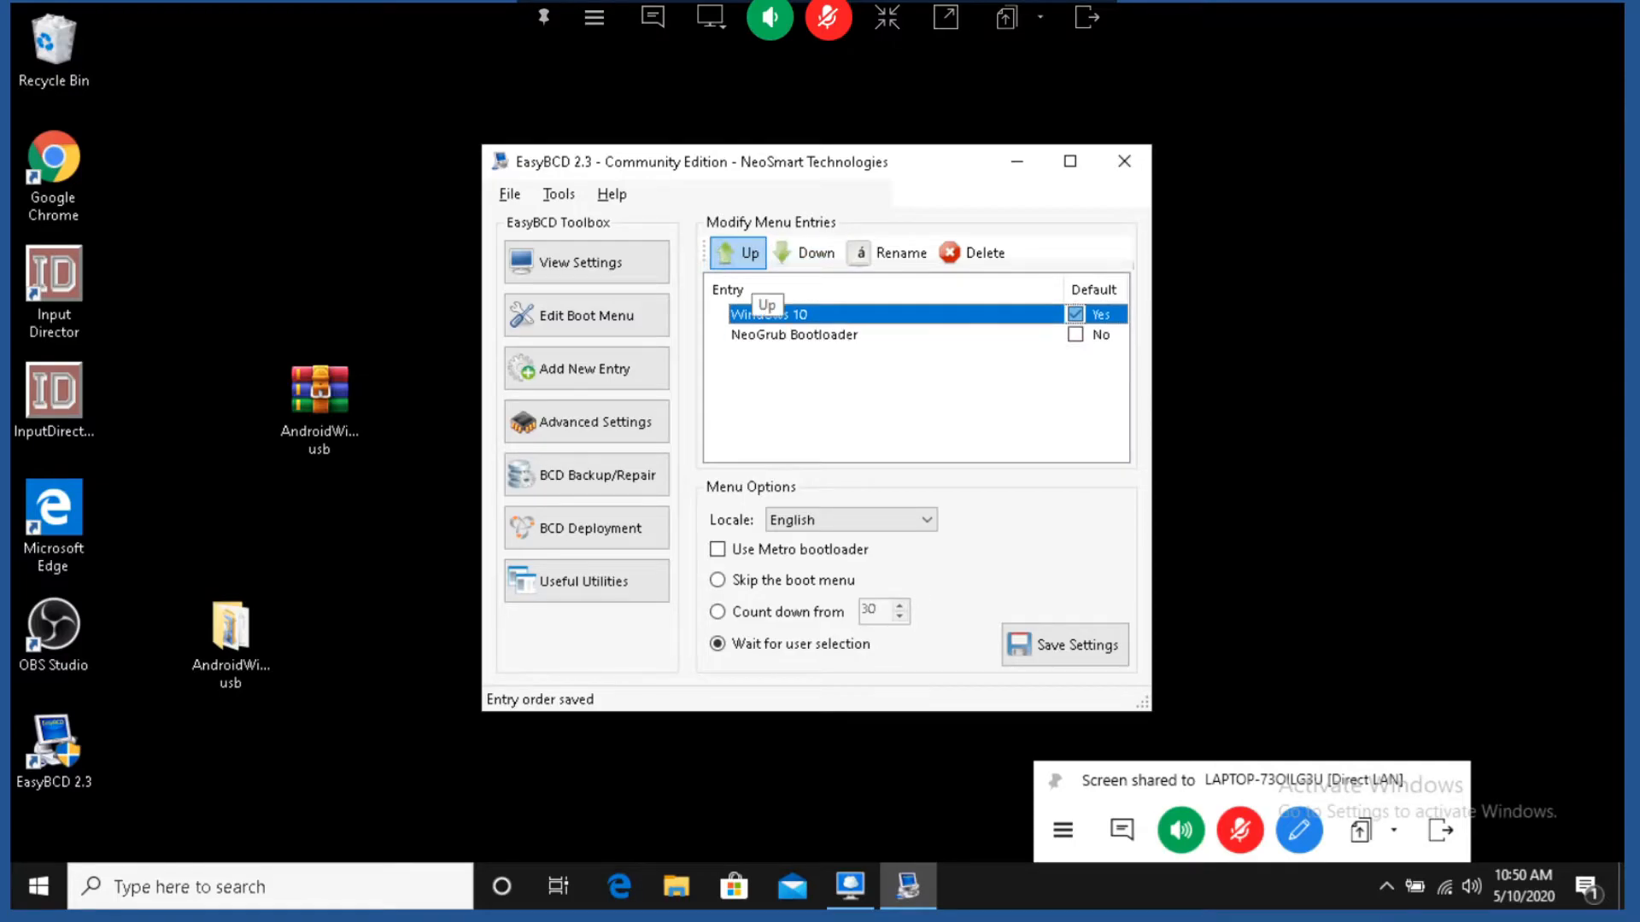
left_click(807, 252)
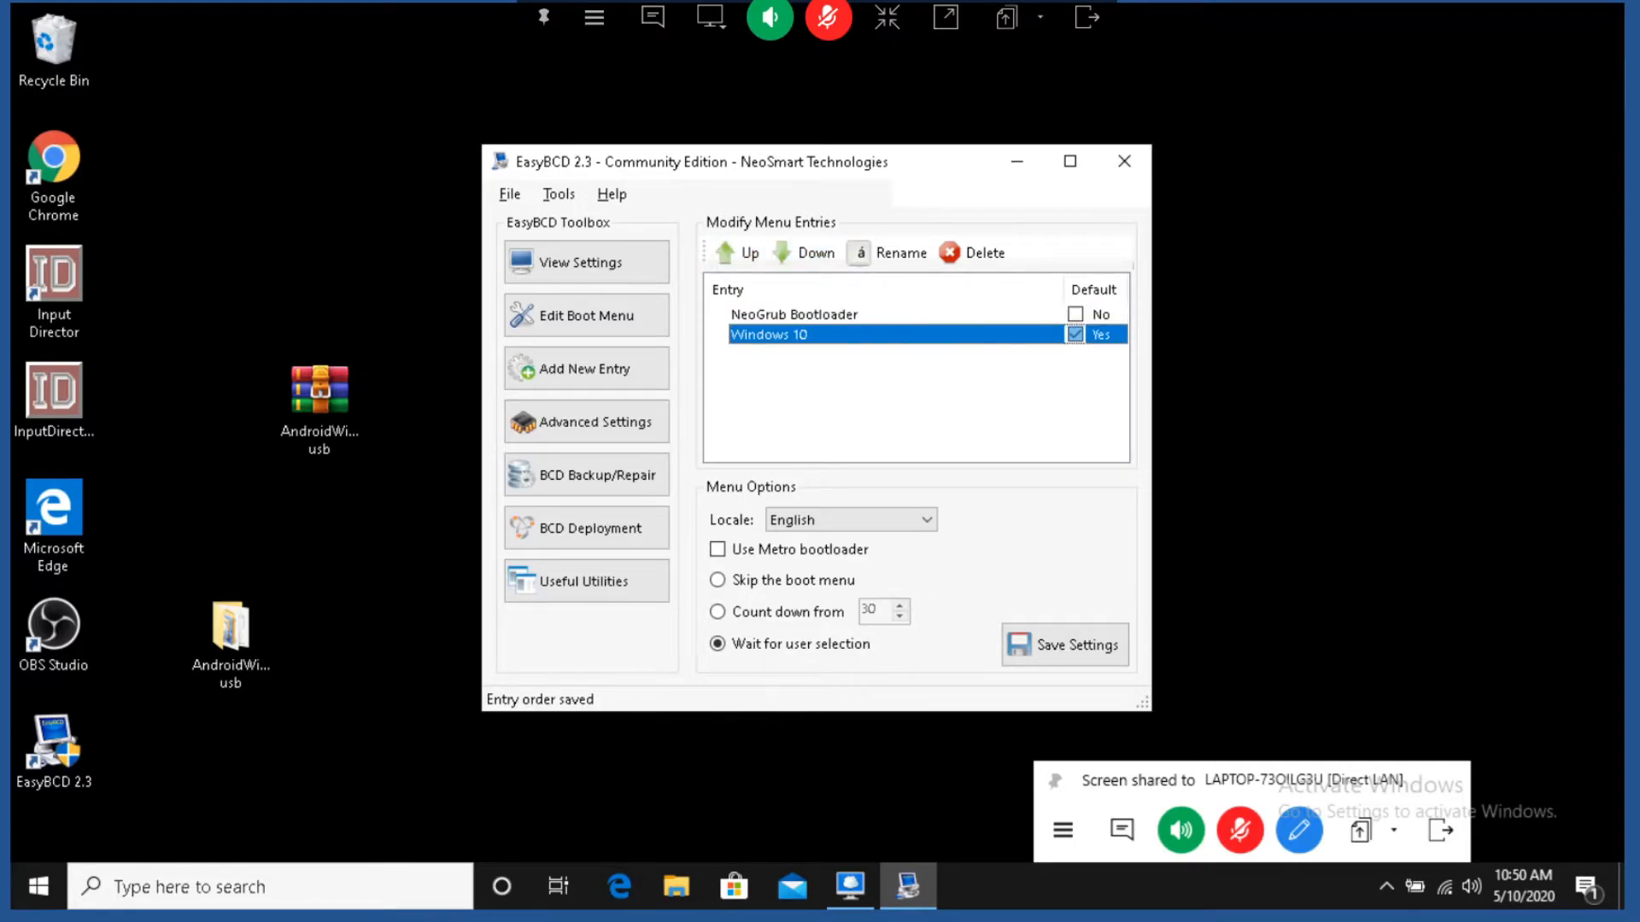
Step: Rename the NeoGrub Bootloader entry as AndroidTV, save the boot menu settings, and close EasyBCD
left_click(794, 314)
left_click(794, 315)
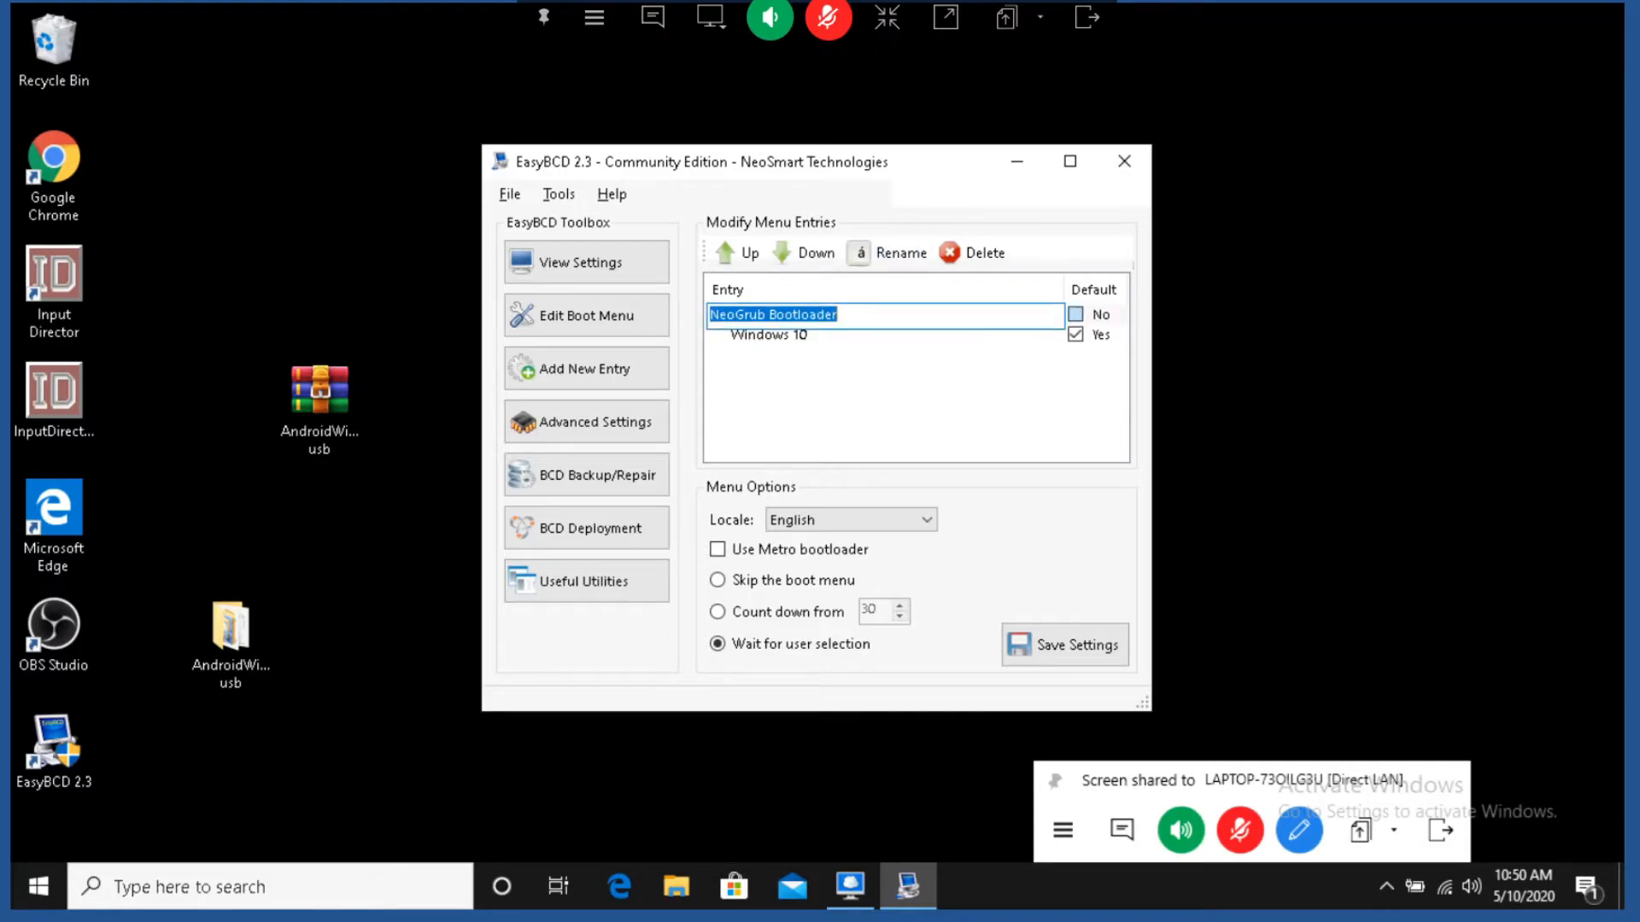
type("Android")
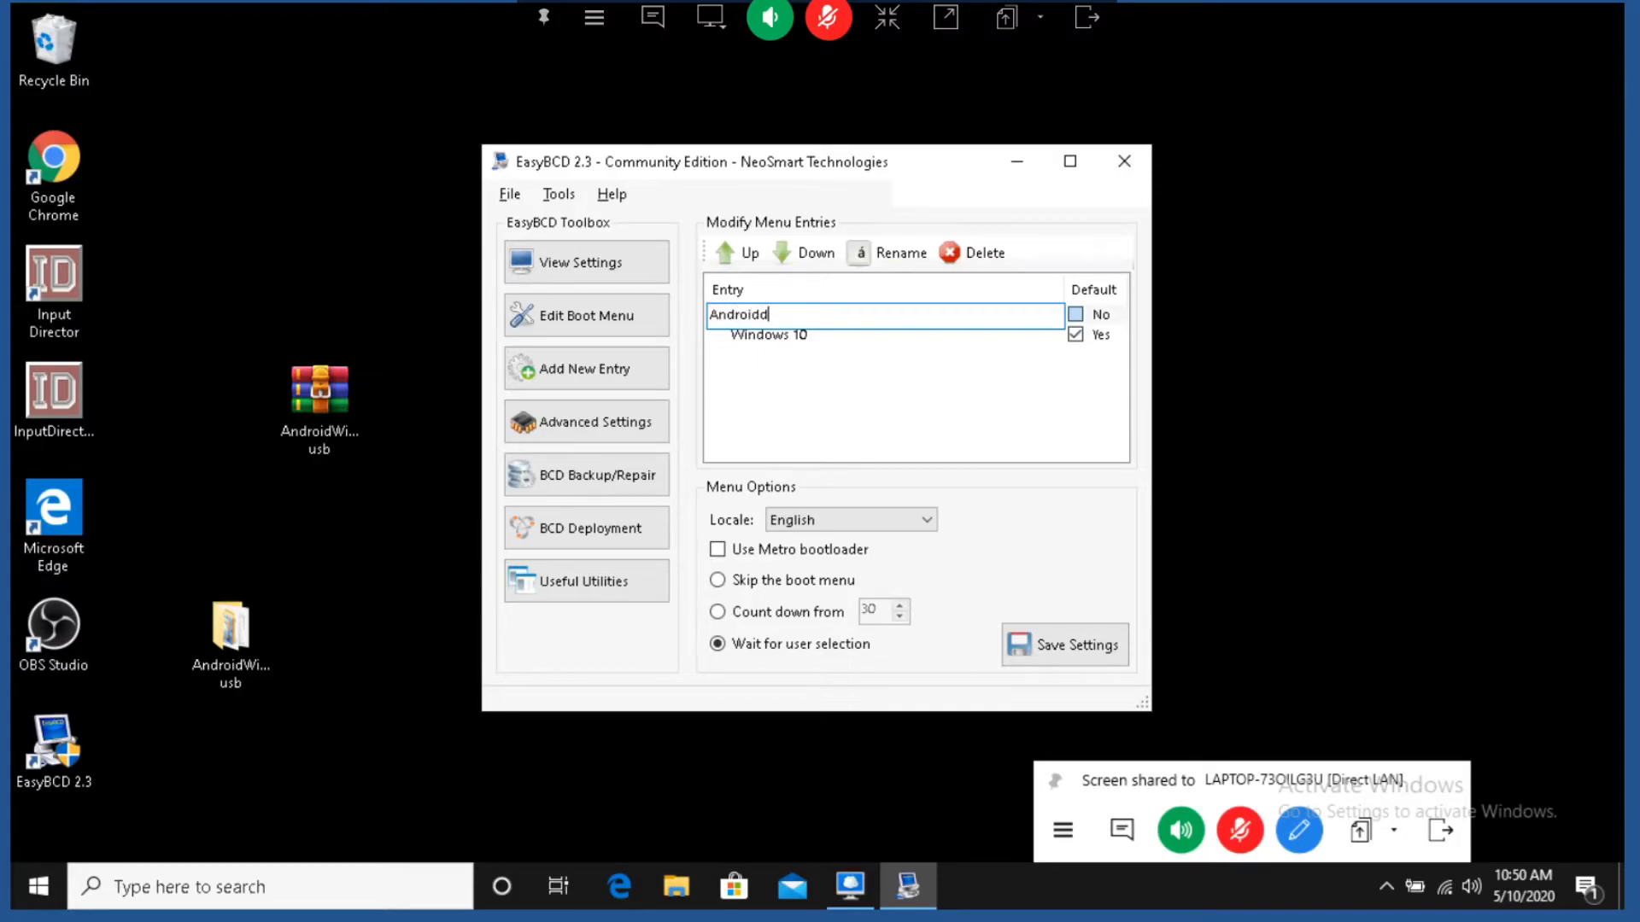
type("TV")
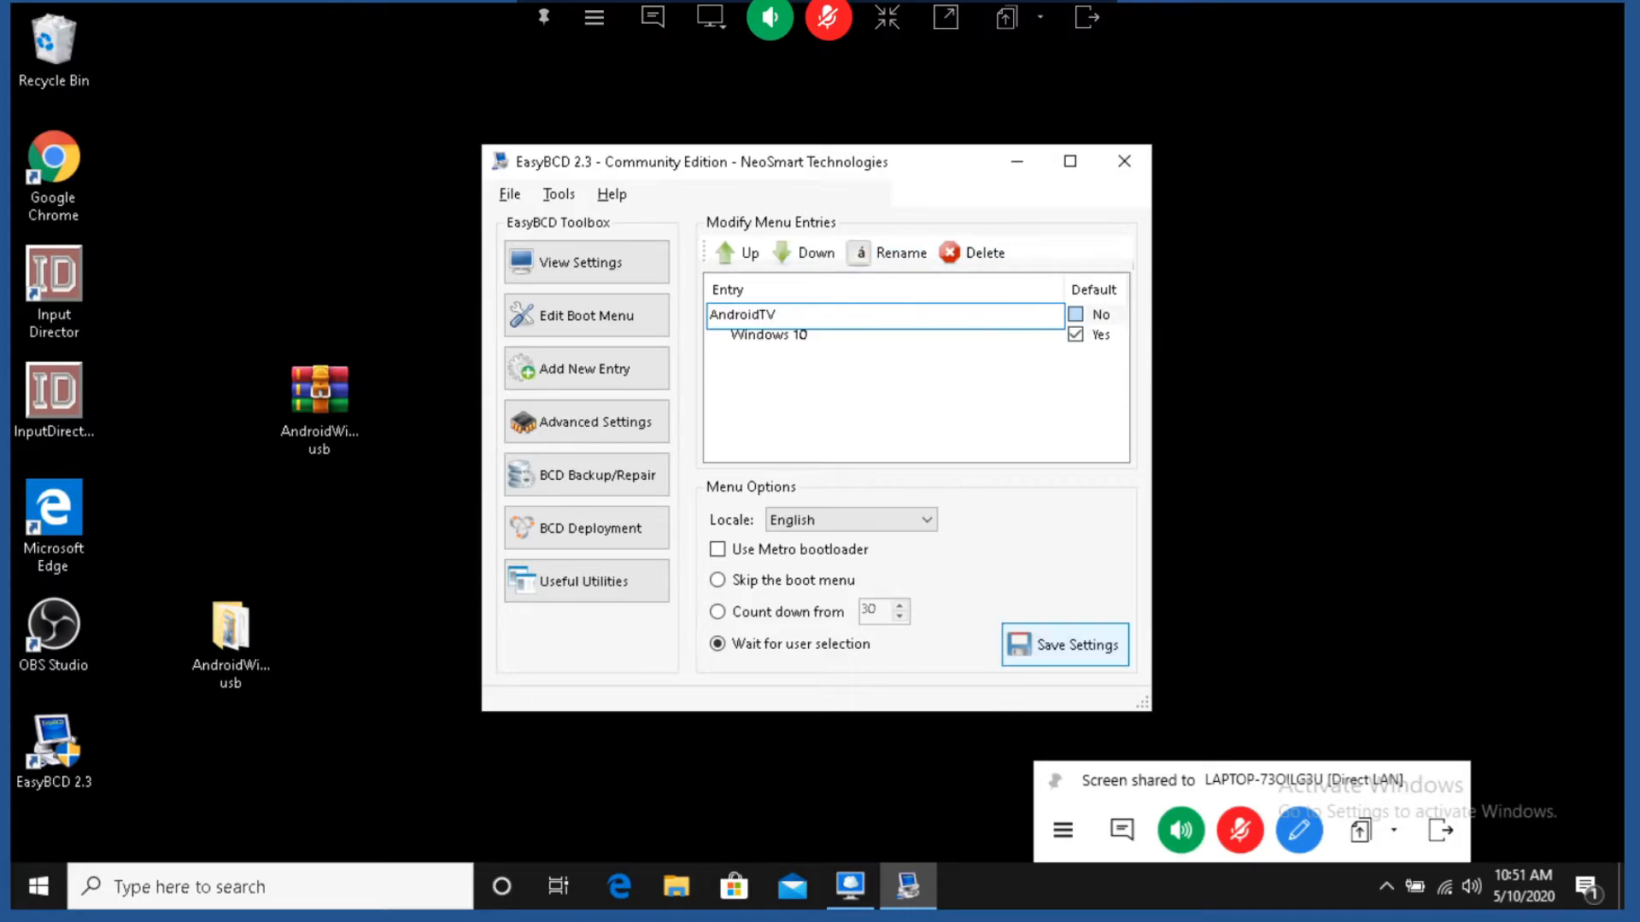
left_click(1065, 645)
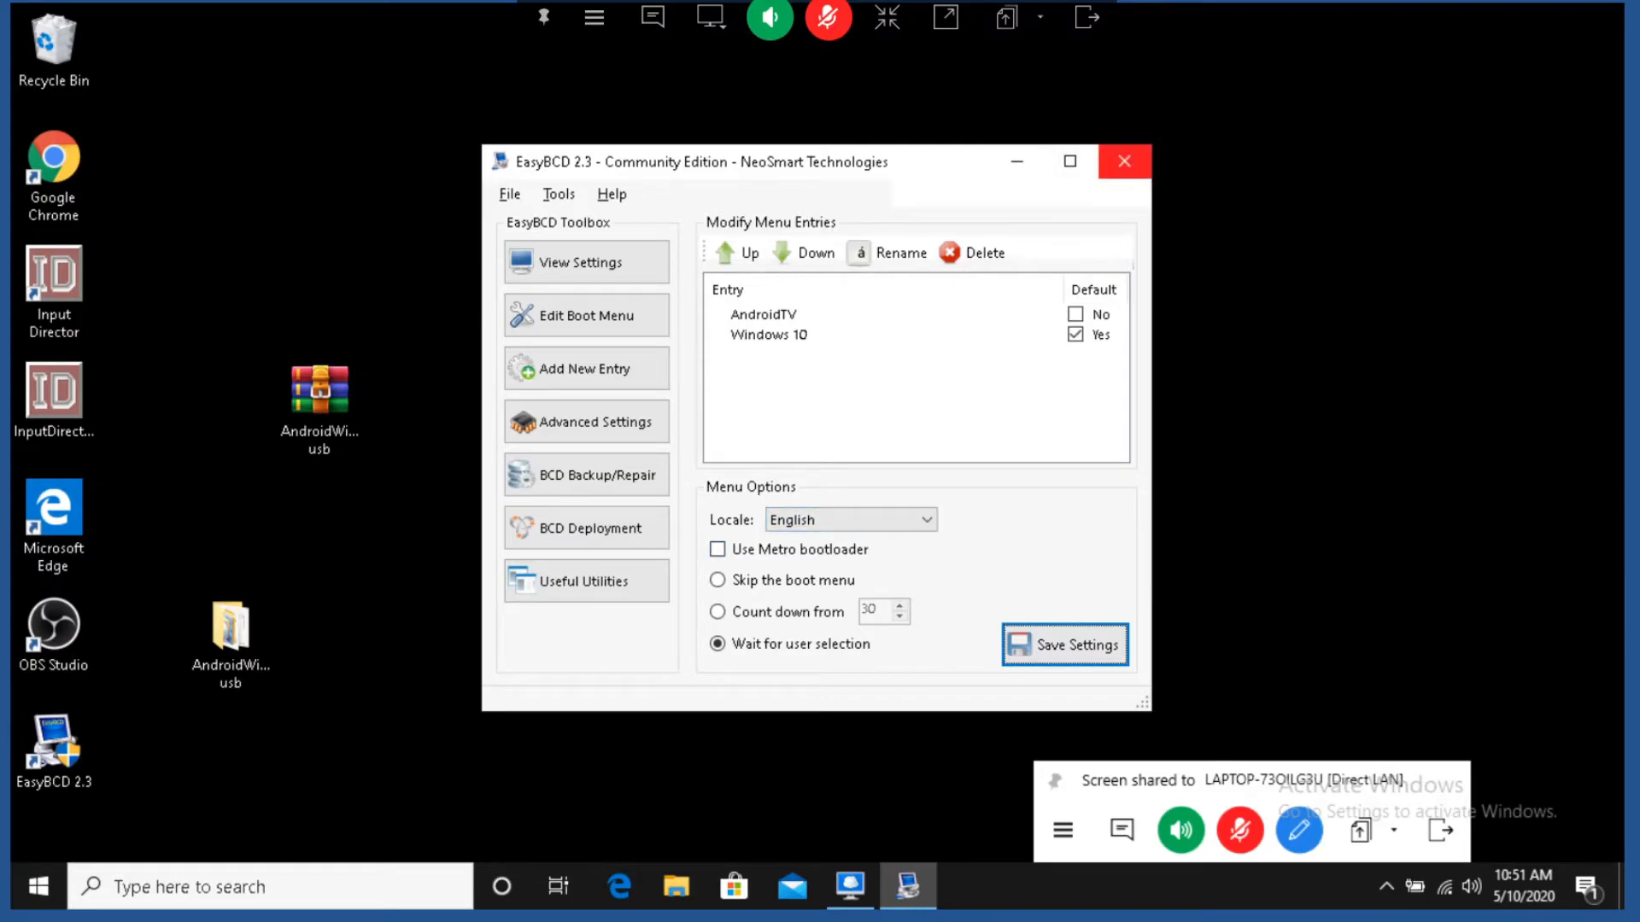
left_click(1124, 161)
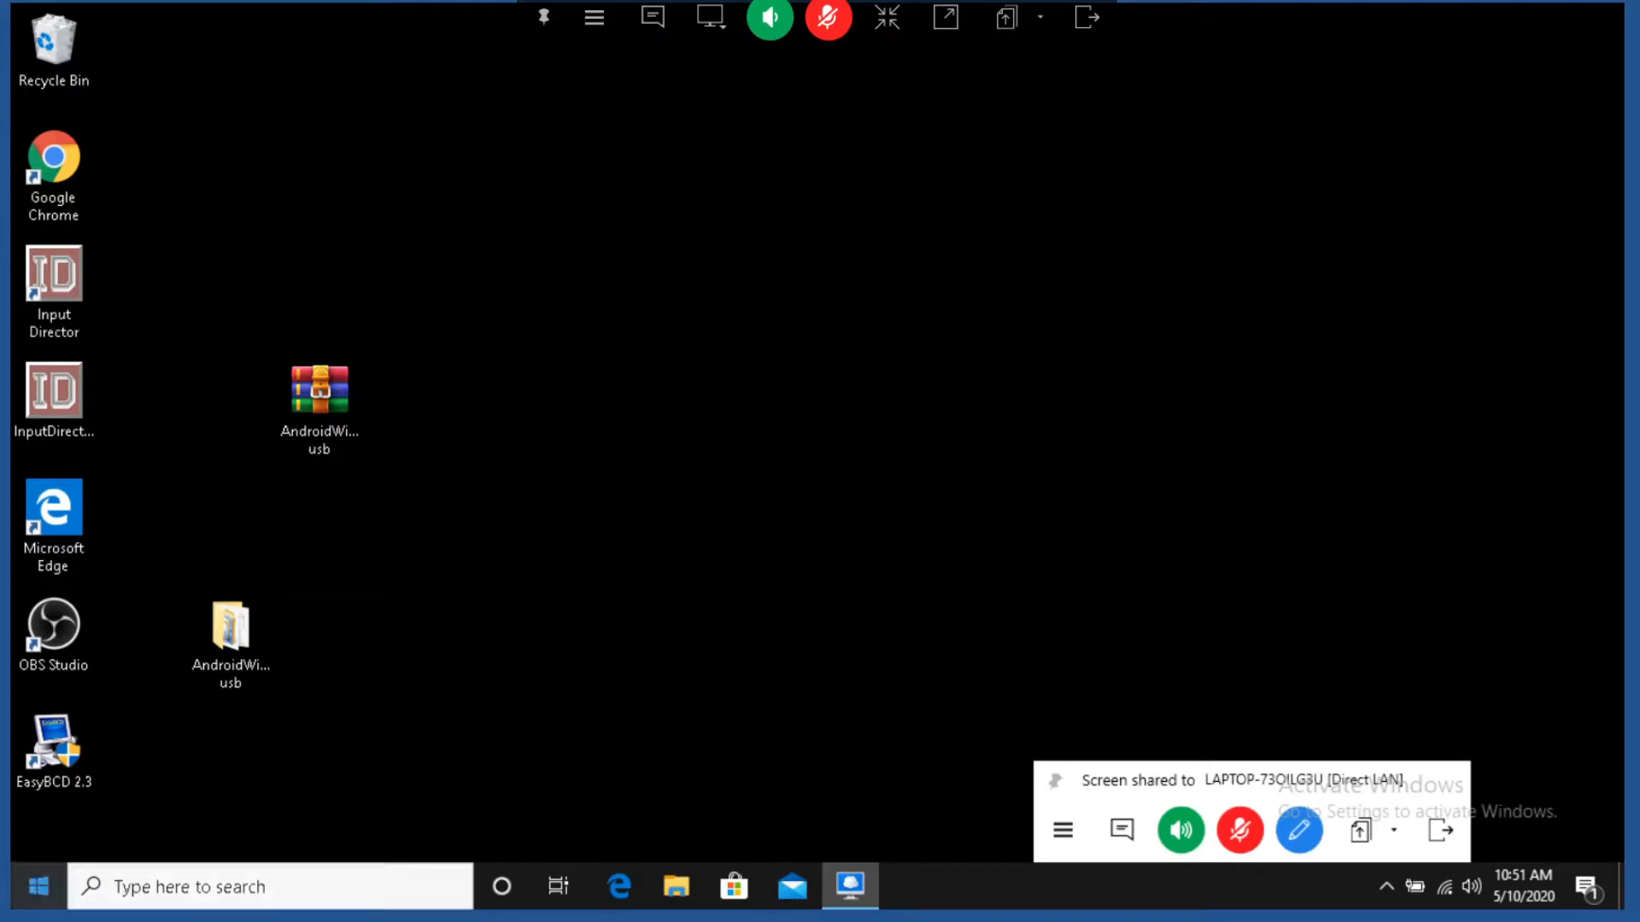
Step: Shut down the Windows PC from its power options
key("super")
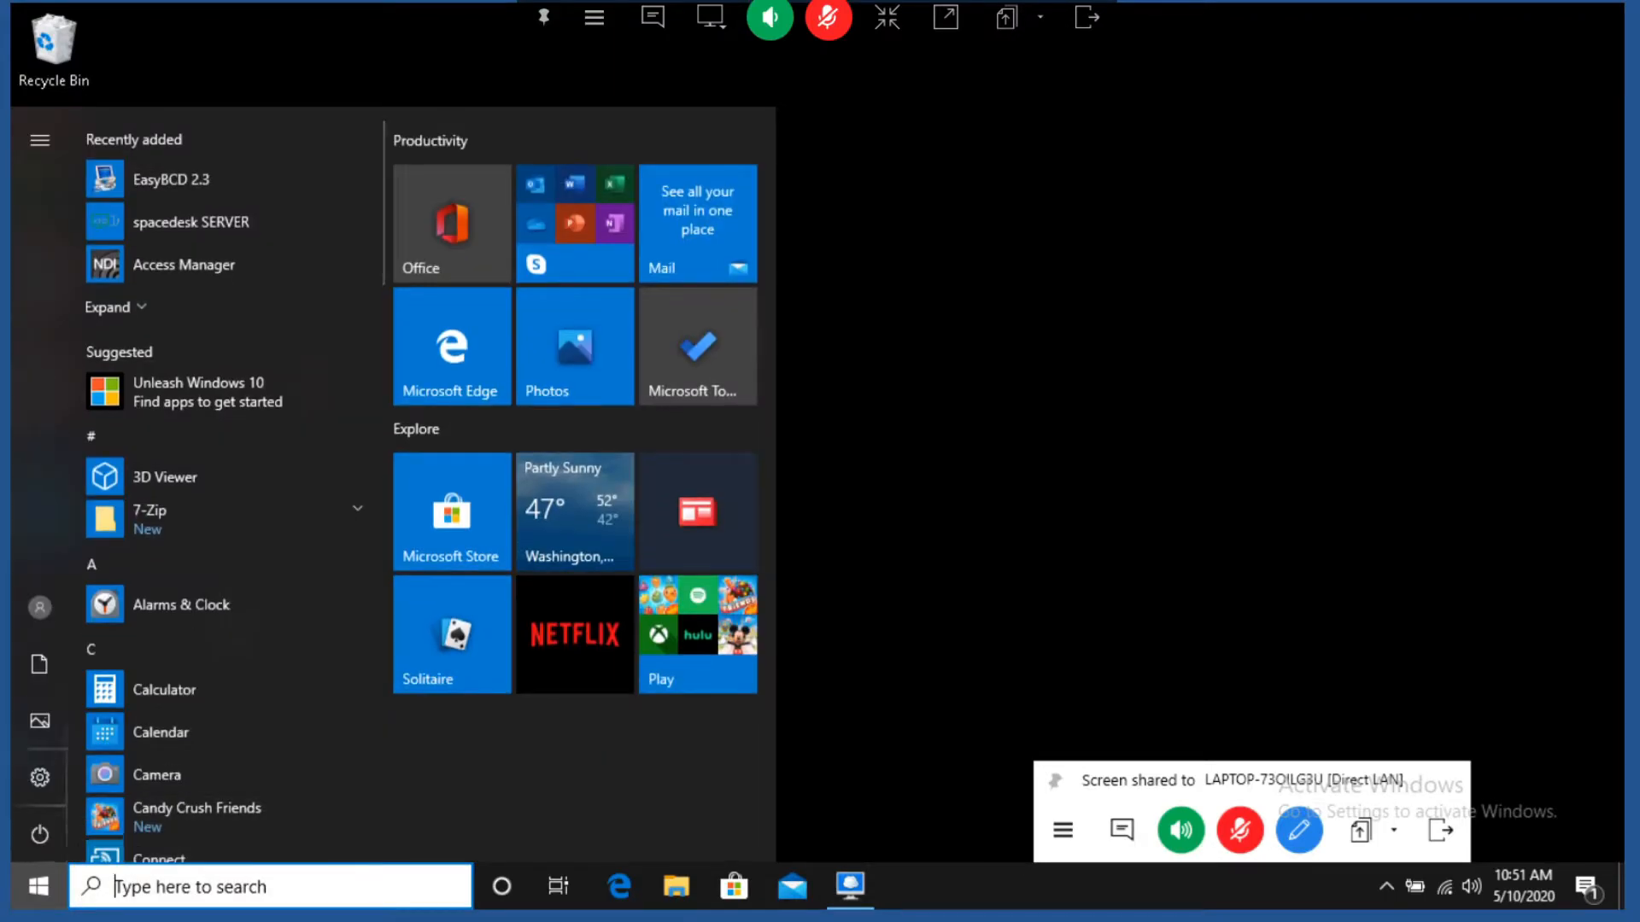
left_click(40, 834)
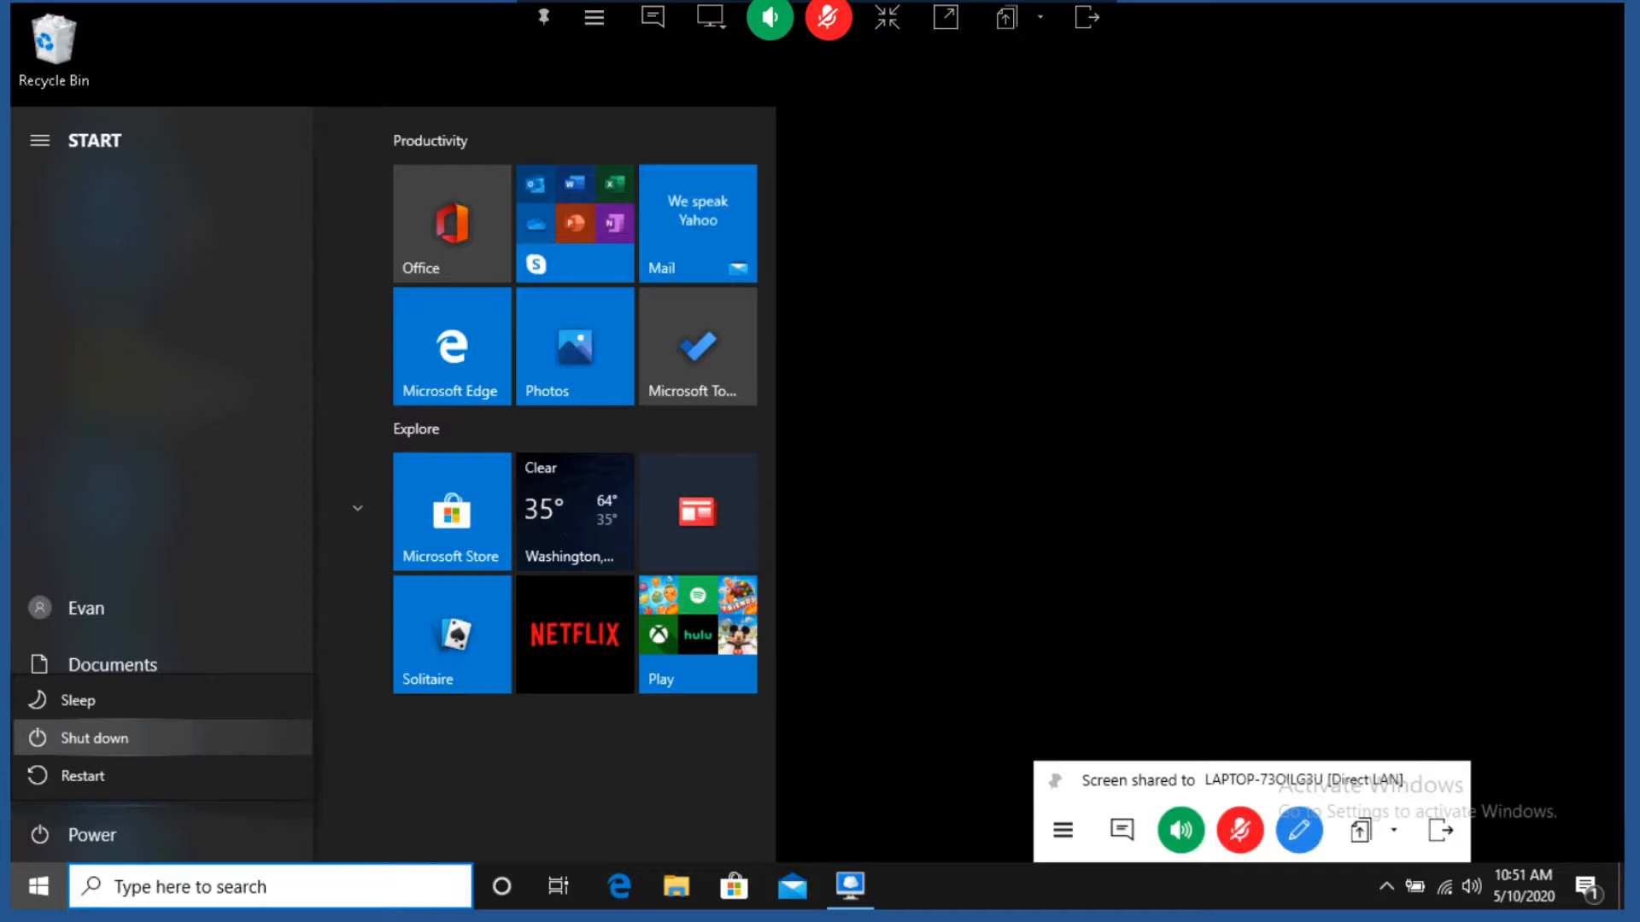
left_click(120, 741)
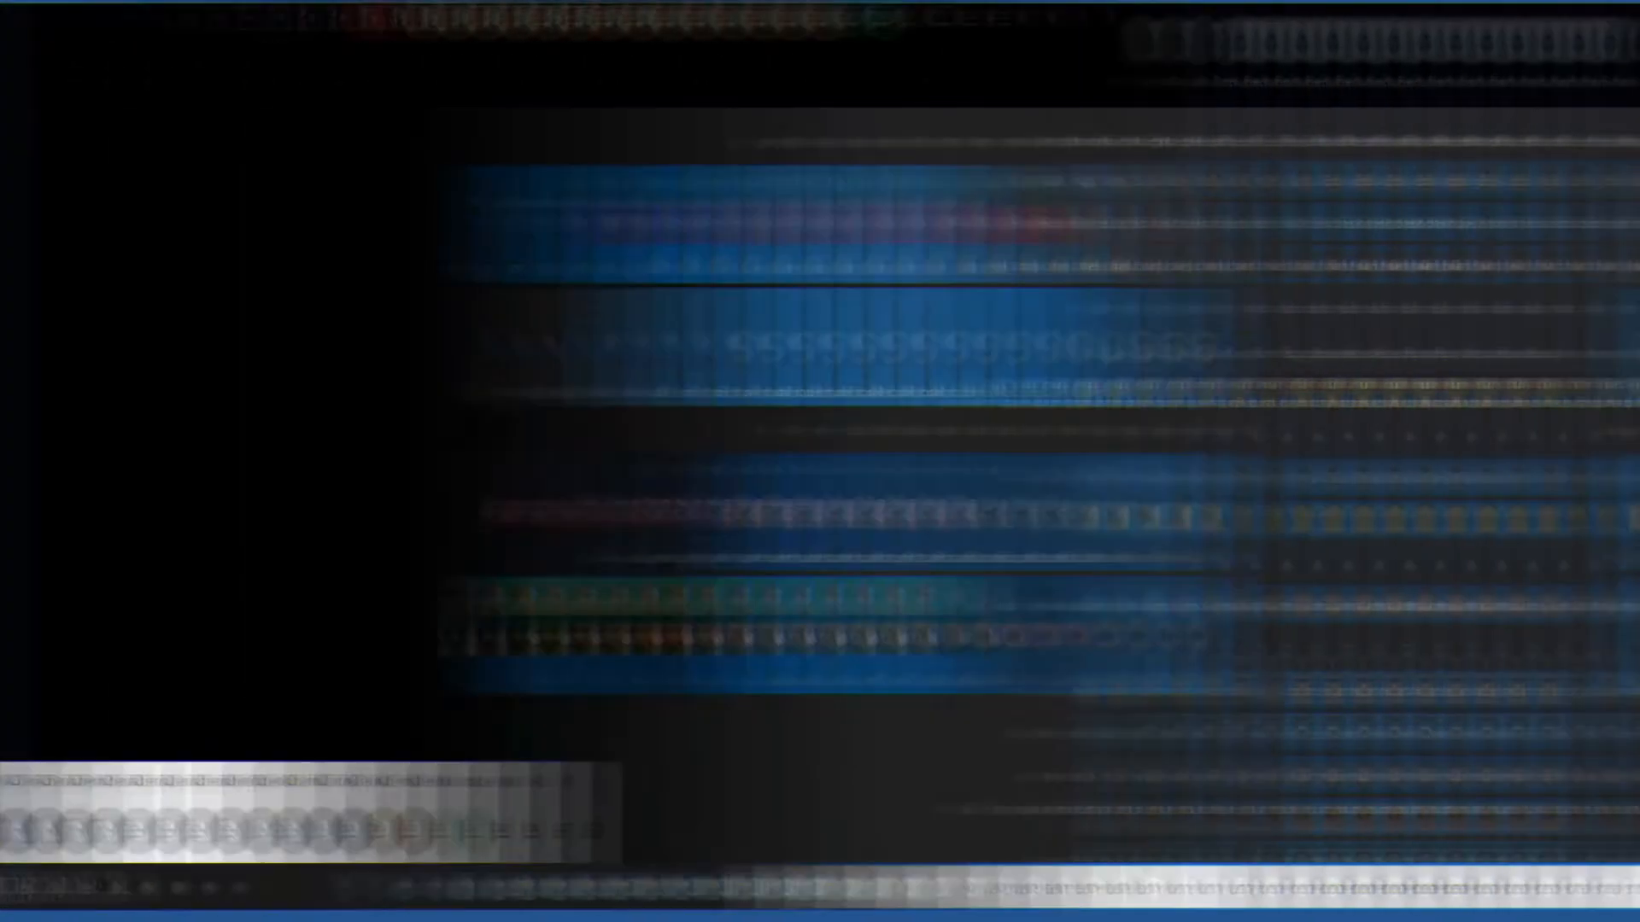